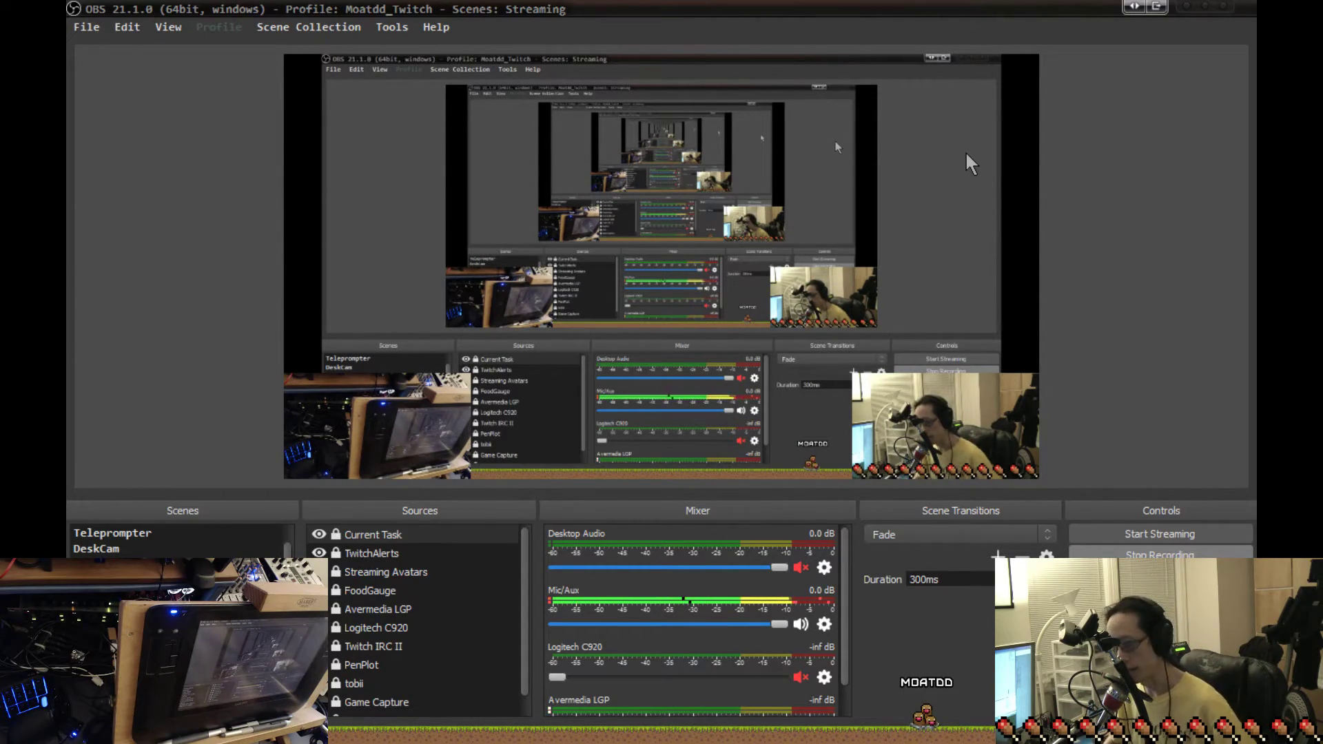
# - Switch from OBS to the Hexels document containing the red, green and blue axis bars
pyautogui.hotkey('alt', 'Tab')
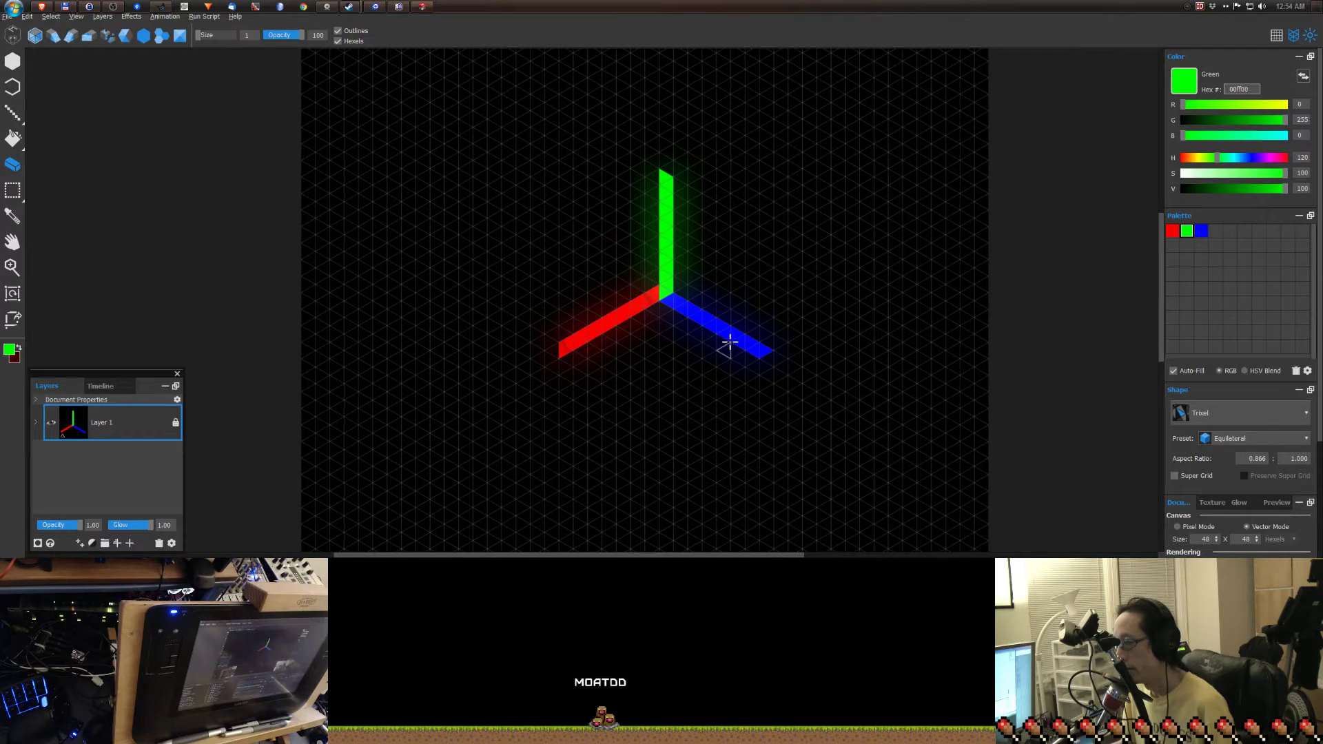
# - Paint red (ff0000) trixels around the red axis bar to build it into a solid arrow-like shape, erasing the excess
pyautogui.keyDown('alt'); pyautogui.click(639, 305); pyautogui.keyUp('alt')
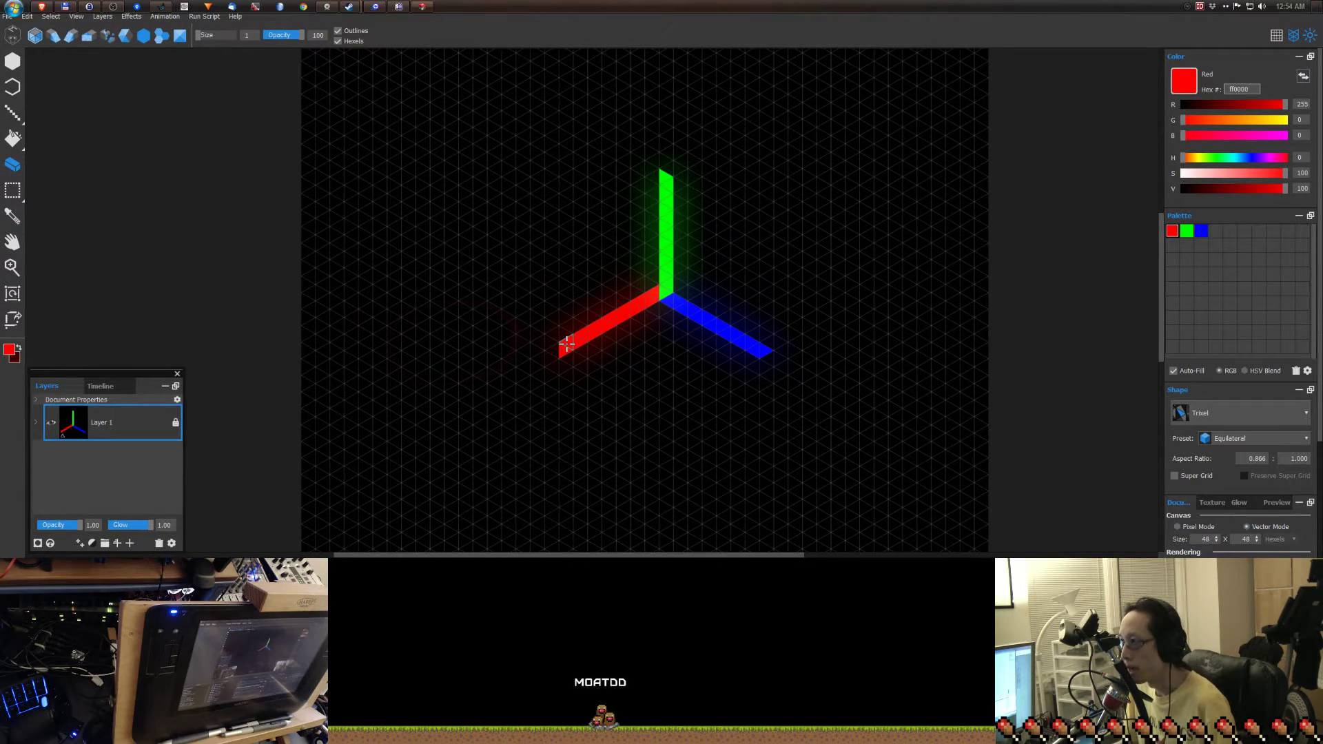
pyautogui.press('b')
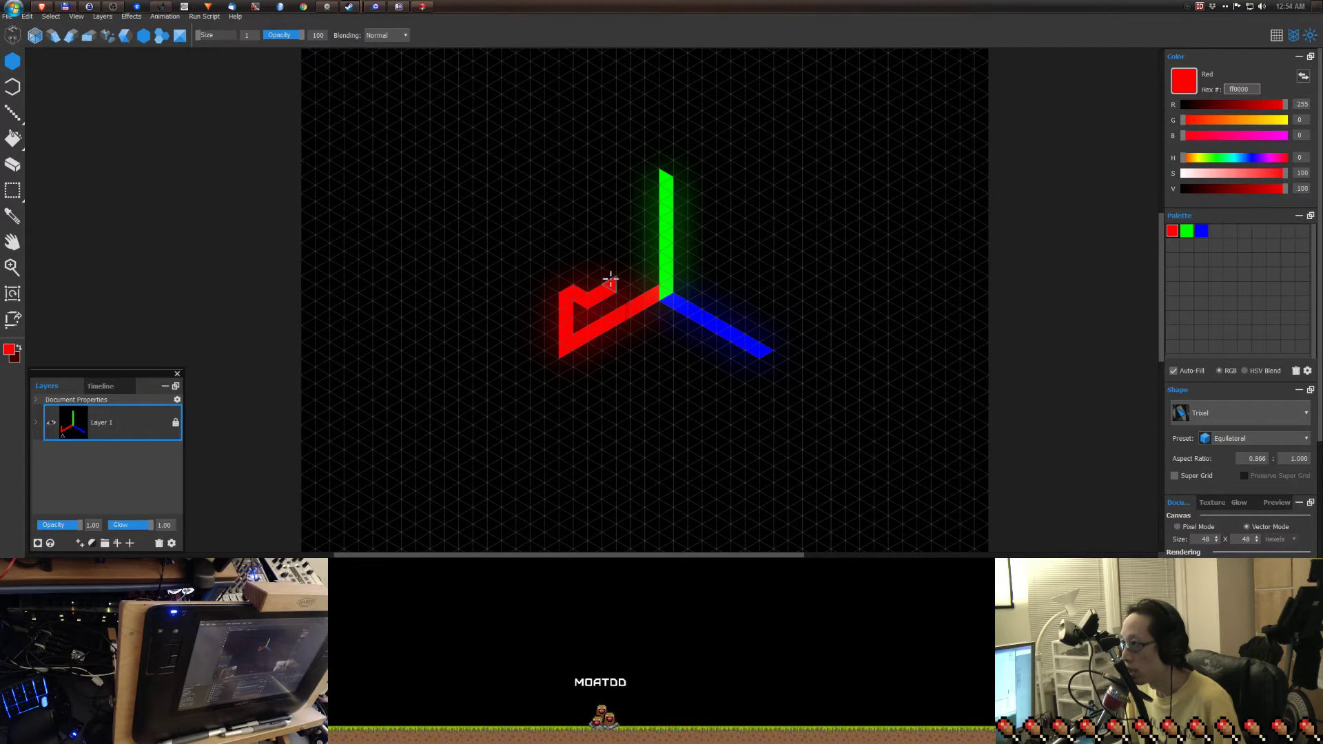
pyautogui.moveTo(578, 290)
pyautogui.mouseDown()
pyautogui.moveTo(656, 245)
pyautogui.moveTo(613, 267)
pyautogui.moveTo(654, 256)
pyautogui.moveTo(653, 292)
pyautogui.moveTo(643, 285)
pyautogui.moveTo(568, 325)
pyautogui.moveTo(624, 278)
pyautogui.mouseUp()
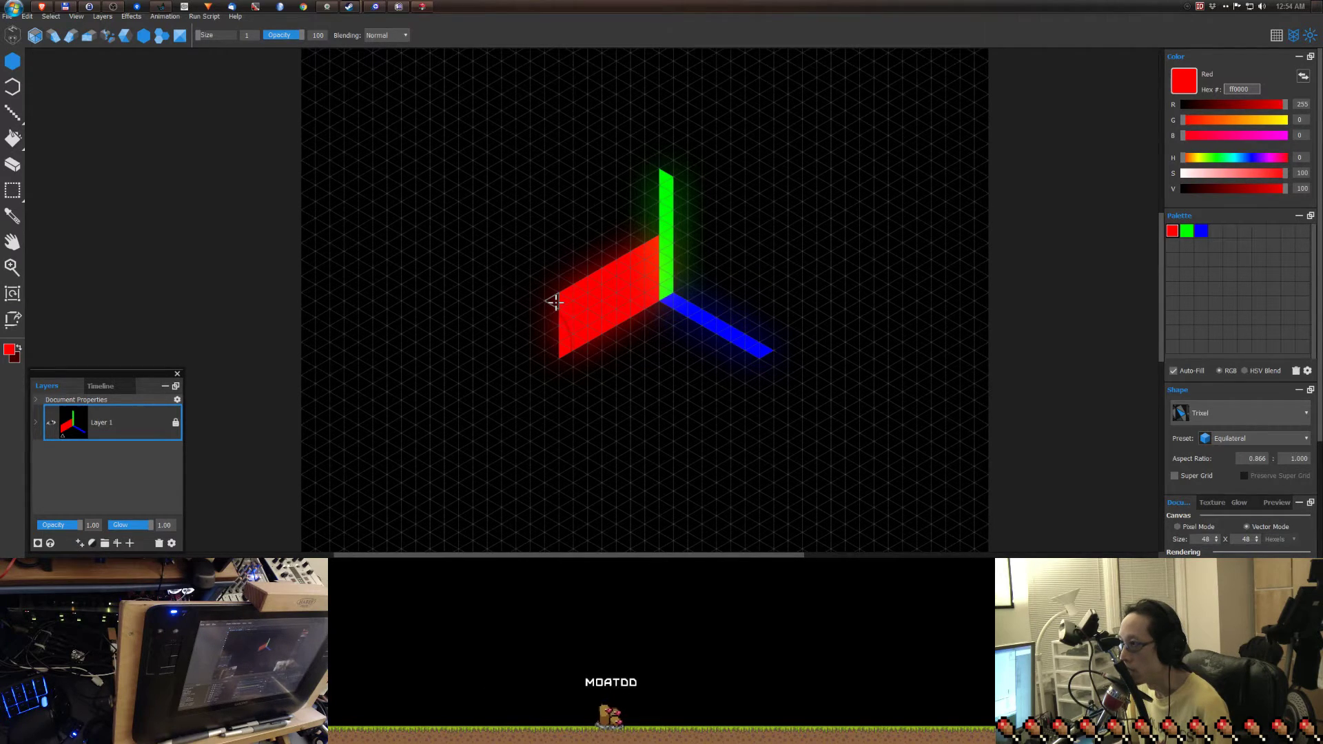
pyautogui.moveTo(544, 342); pyautogui.dragTo(516, 319)
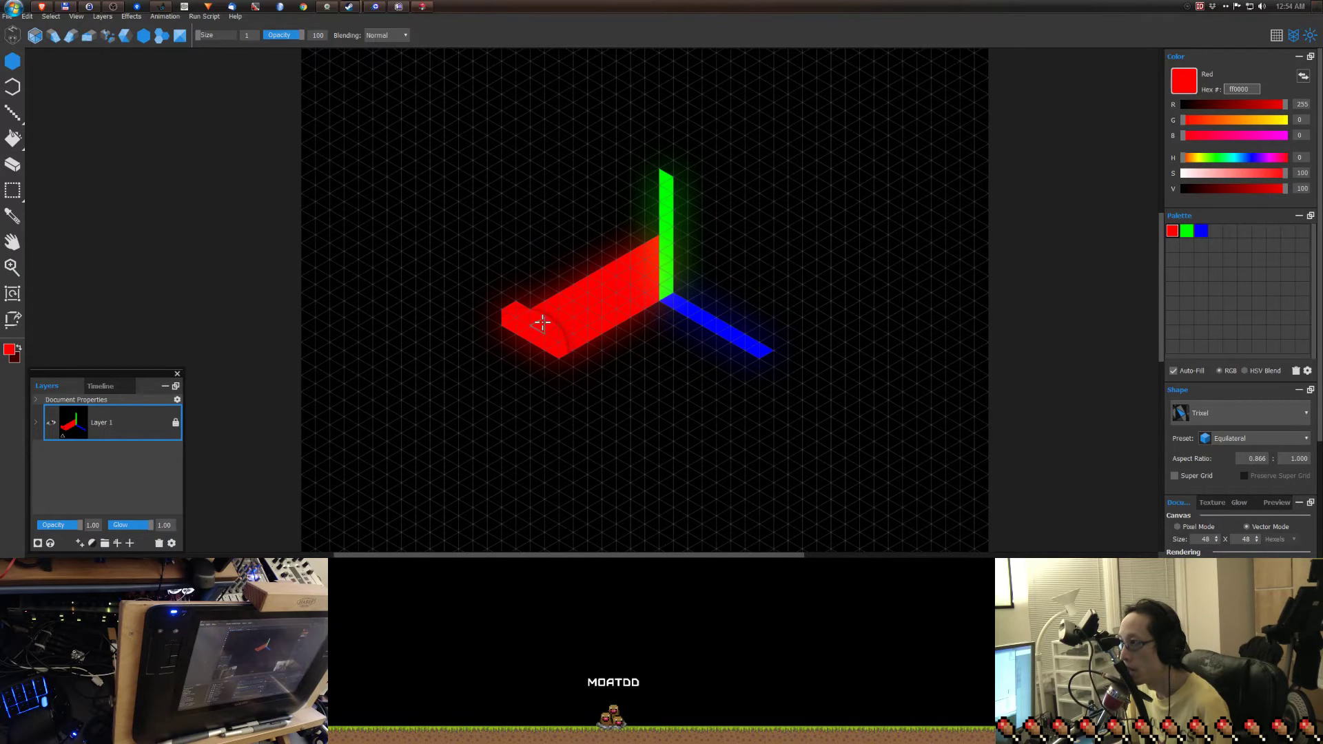
pyautogui.press('e')
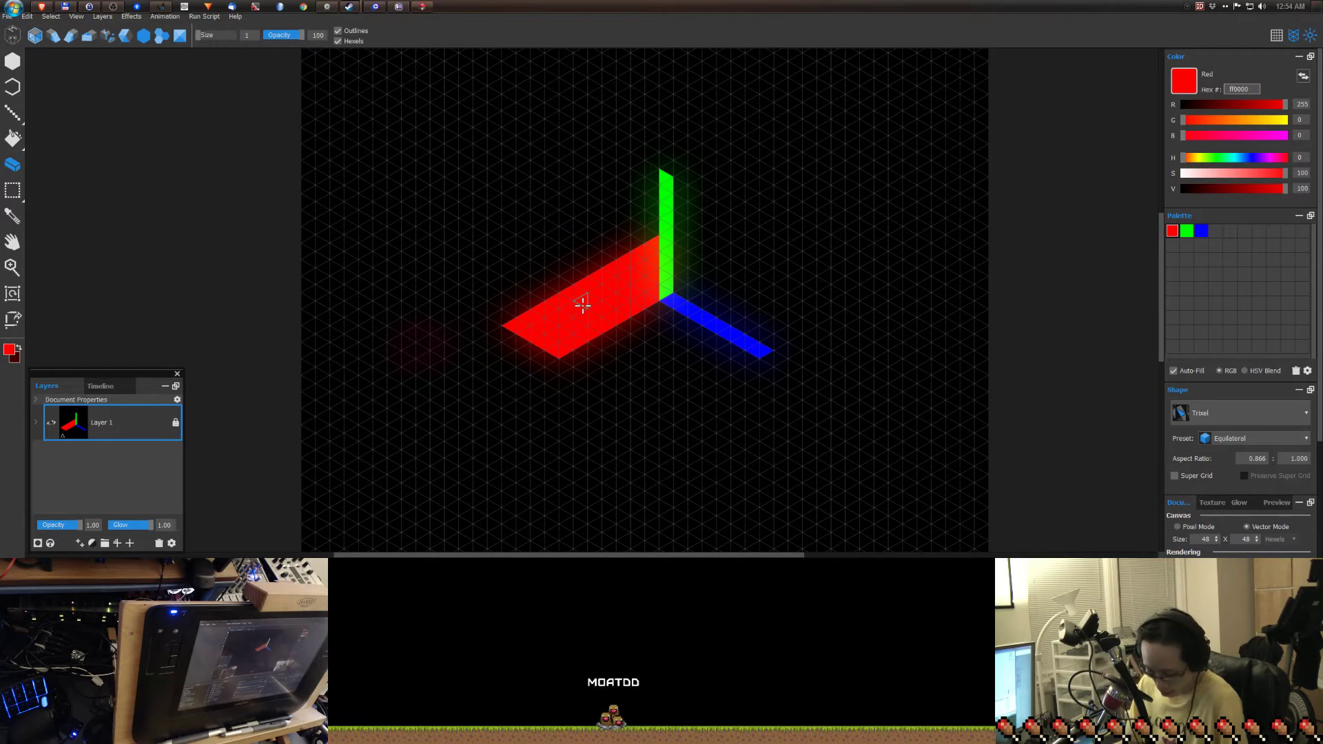
pyautogui.press('b')
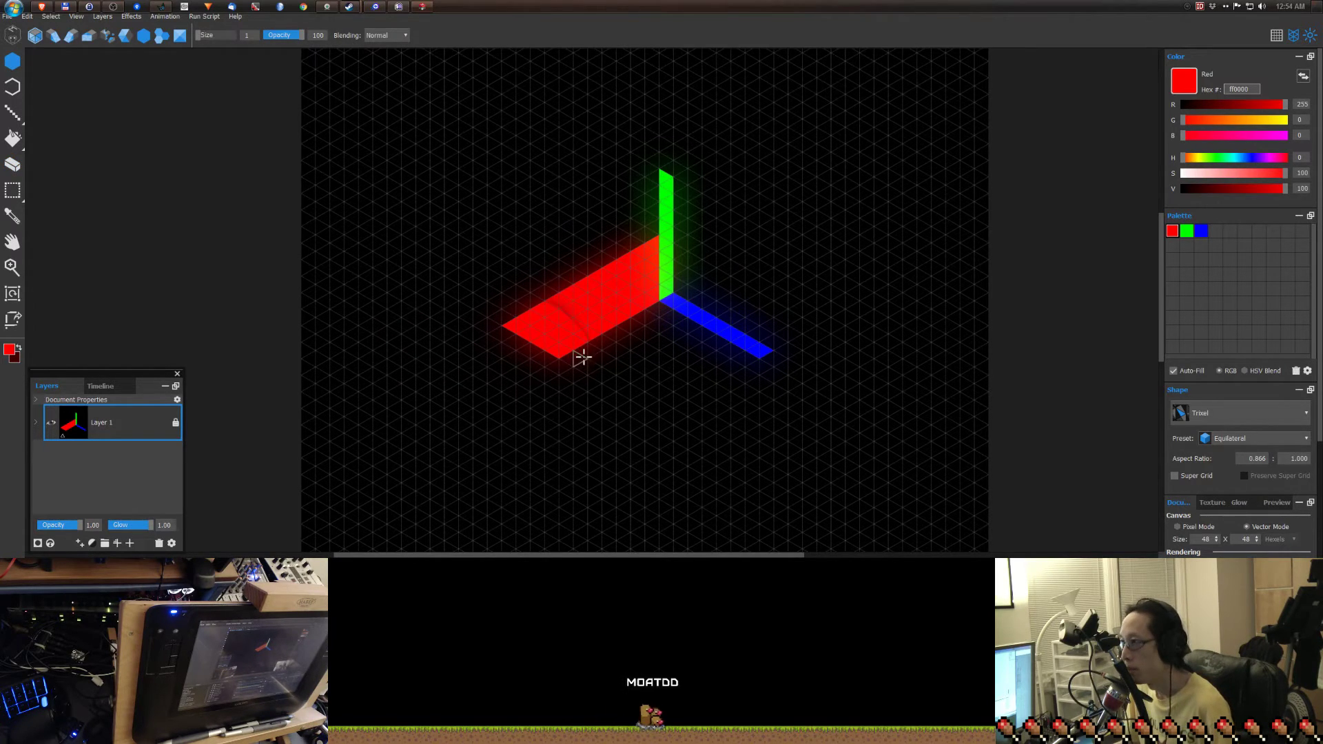
pyautogui.moveTo(608, 336)
pyautogui.mouseDown()
pyautogui.moveTo(608, 381)
pyautogui.moveTo(584, 352)
pyautogui.mouseUp()
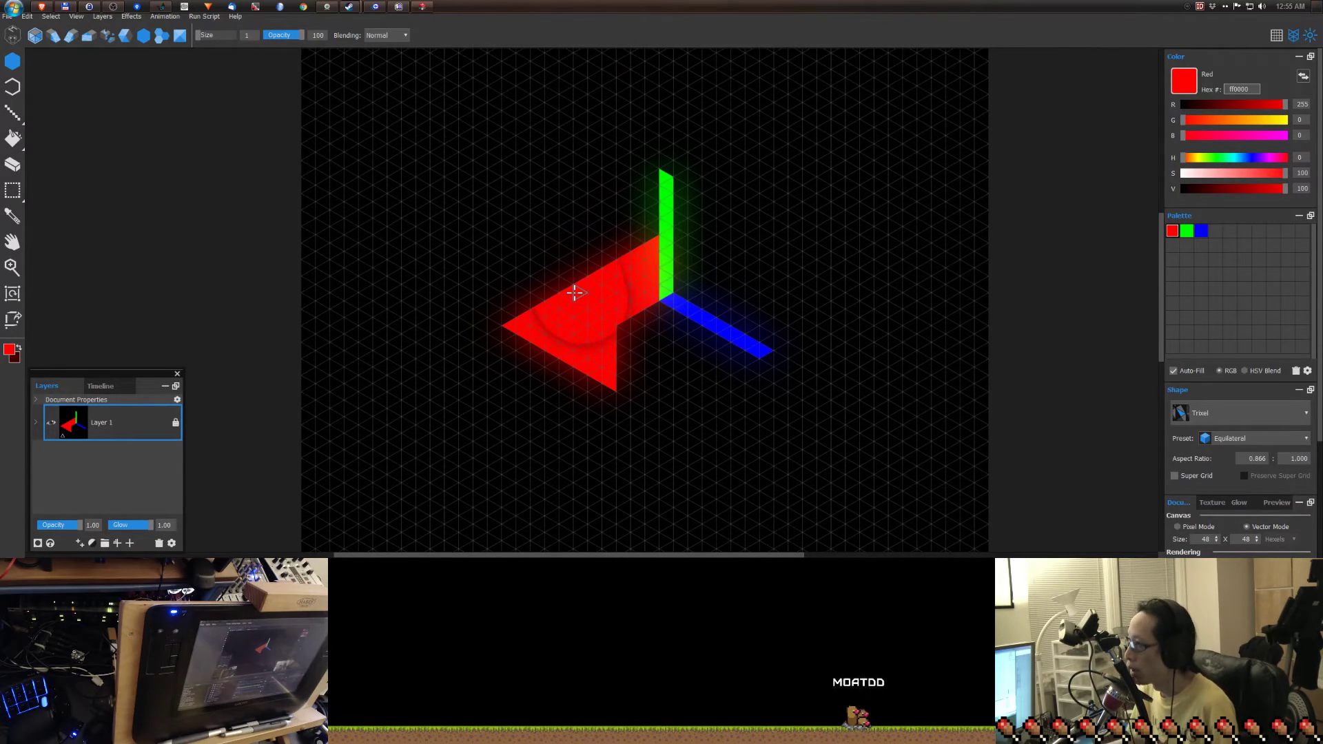
# - Darken the red shape in two successive fills, using 7f0000 followed by 3f0000
pyautogui.keyDown('alt'); pyautogui.click(555, 218); pyautogui.keyUp('alt')
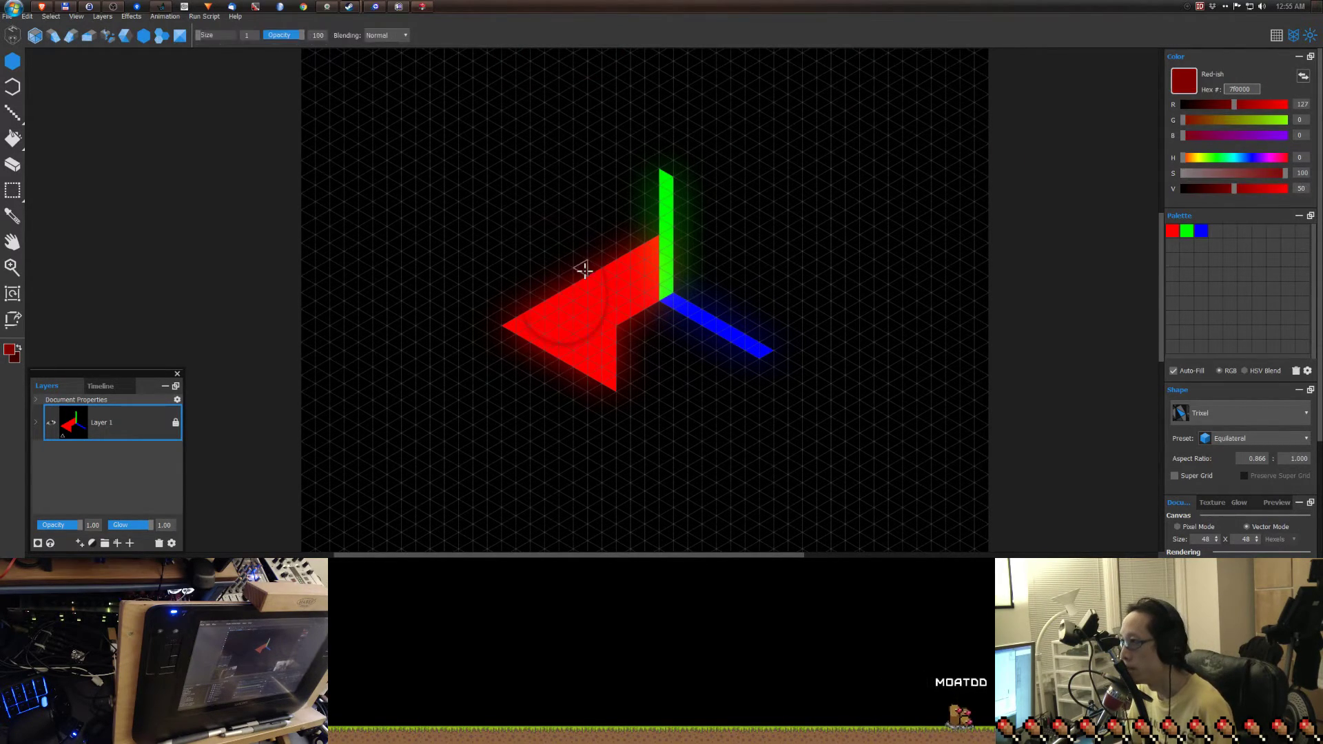
pyautogui.press('g')
pyautogui.click(598, 292)
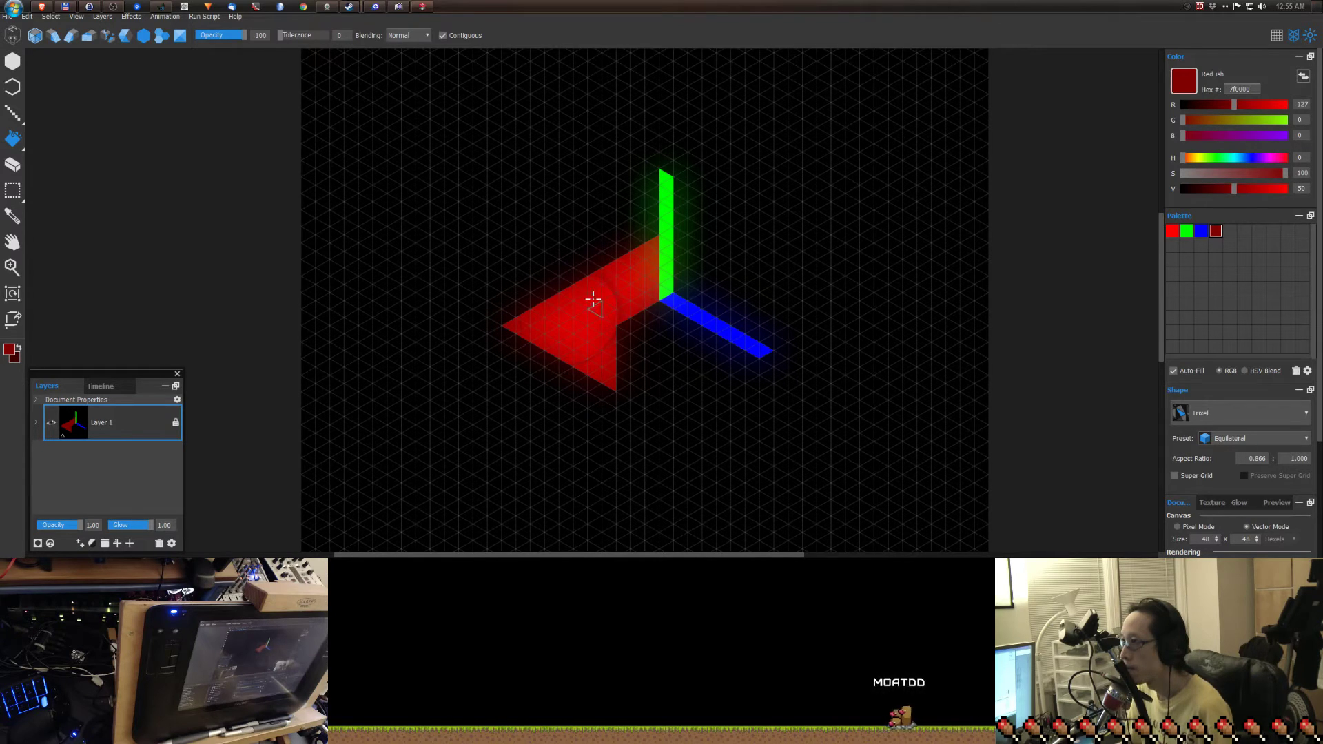
pyautogui.keyDown('alt'); pyautogui.click(561, 248); pyautogui.keyUp('alt')
pyautogui.click(593, 322)
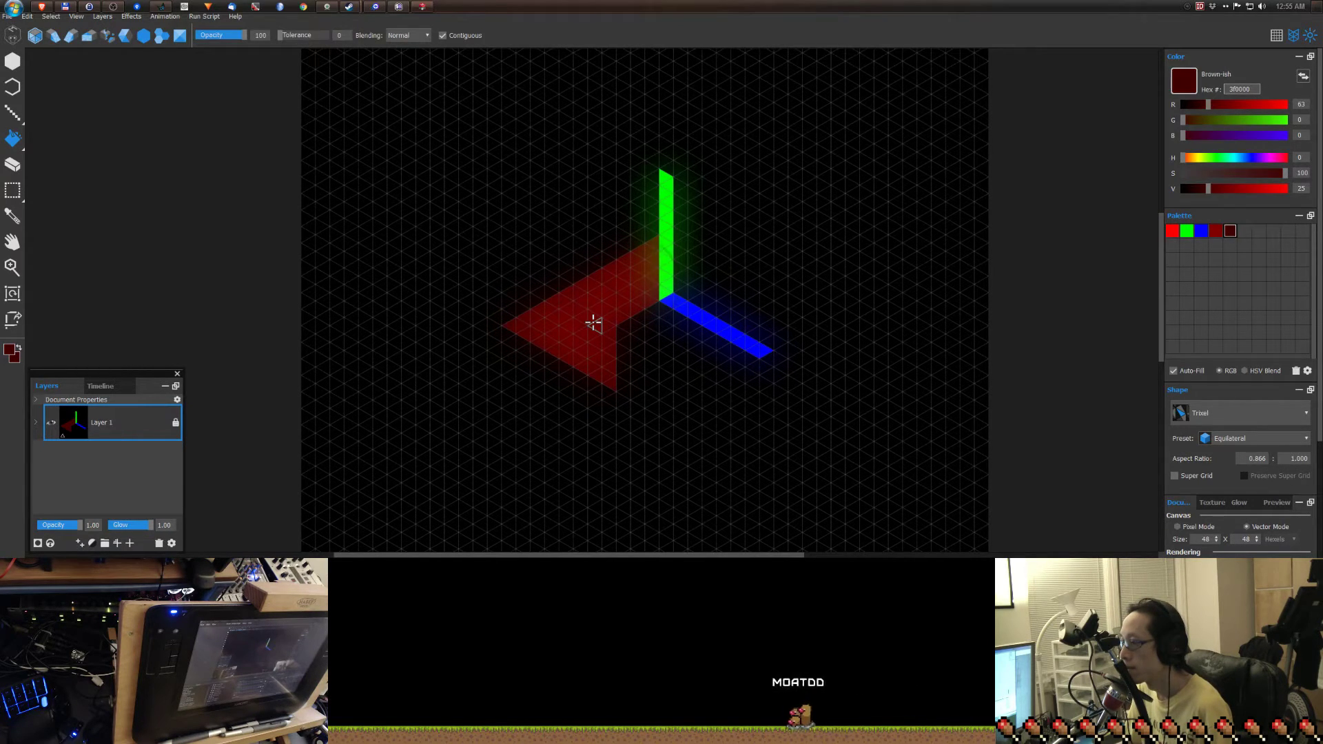
# - Sample the green axis bar, darken the color to 003f00 and fill the bar with it
pyautogui.keyDown('alt'); pyautogui.click(666, 220); pyautogui.keyUp('alt')
pyautogui.keyDown('alt'); pyautogui.click(715, 218); pyautogui.keyUp('alt')
pyautogui.keyDown('alt'); pyautogui.click(715, 218); pyautogui.keyUp('alt')
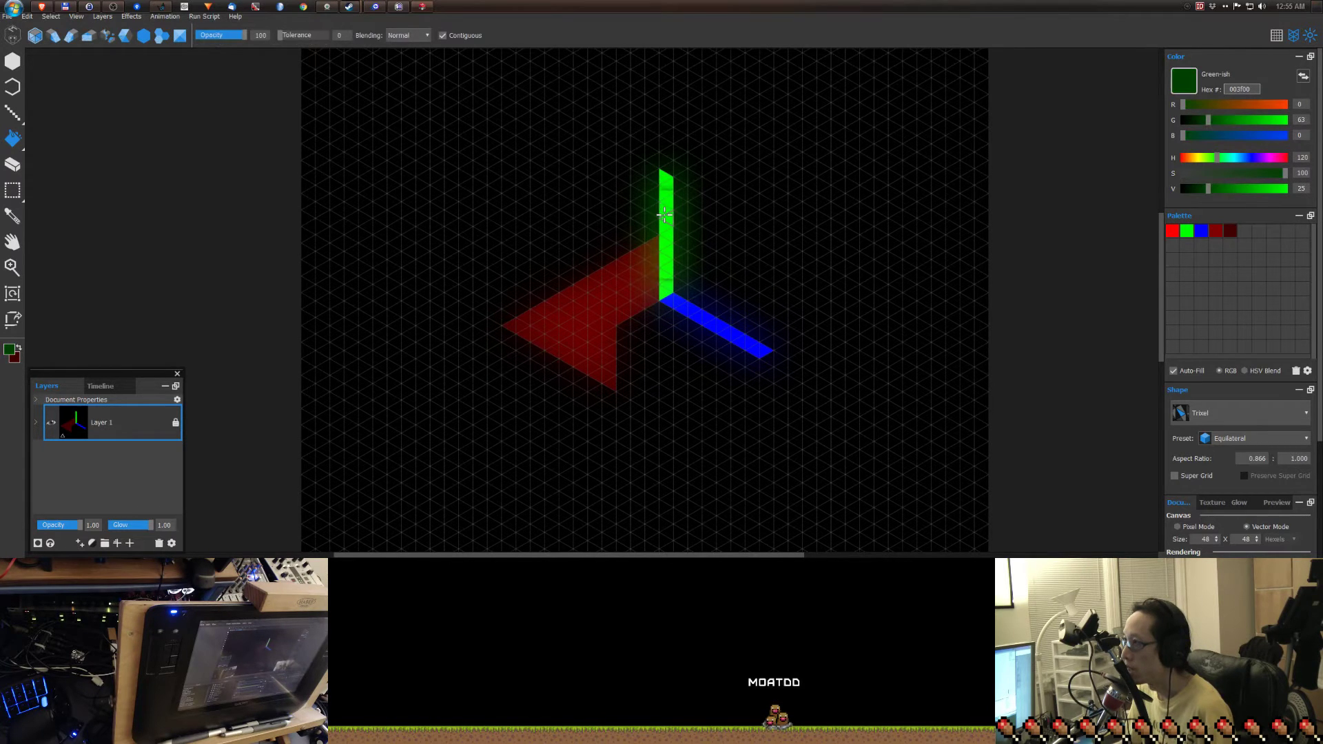
pyautogui.click(665, 215)
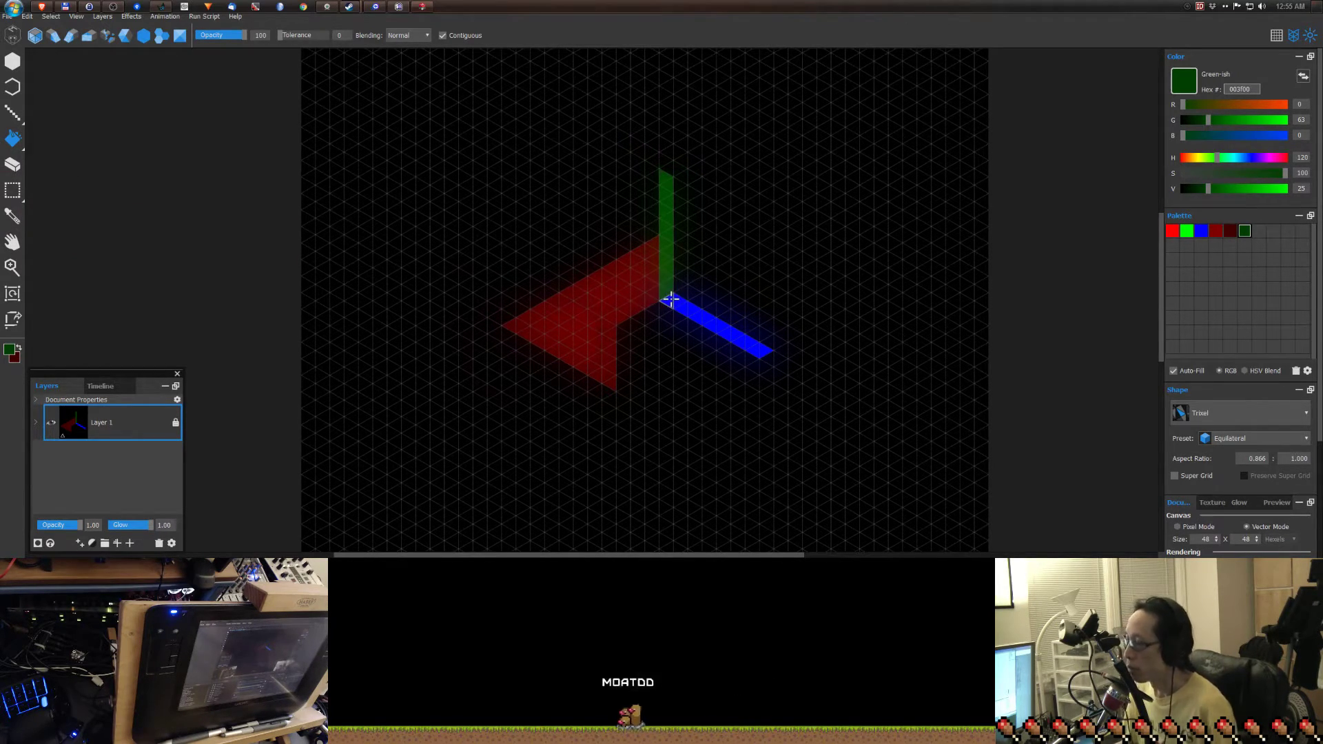
# - Clear the whole canvas, and outline and fill a red (ff0000) parallelogram as the cube's right face
pyautogui.press('Delete')
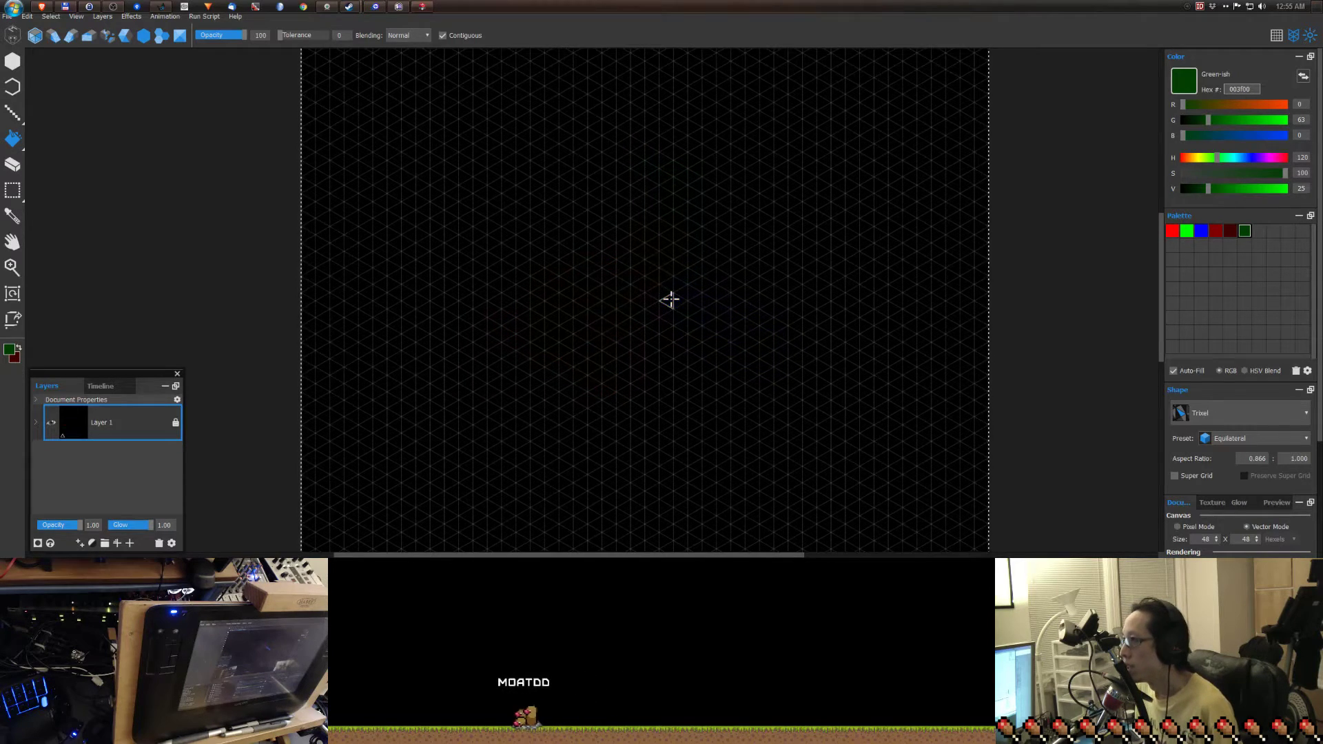
pyautogui.press('b')
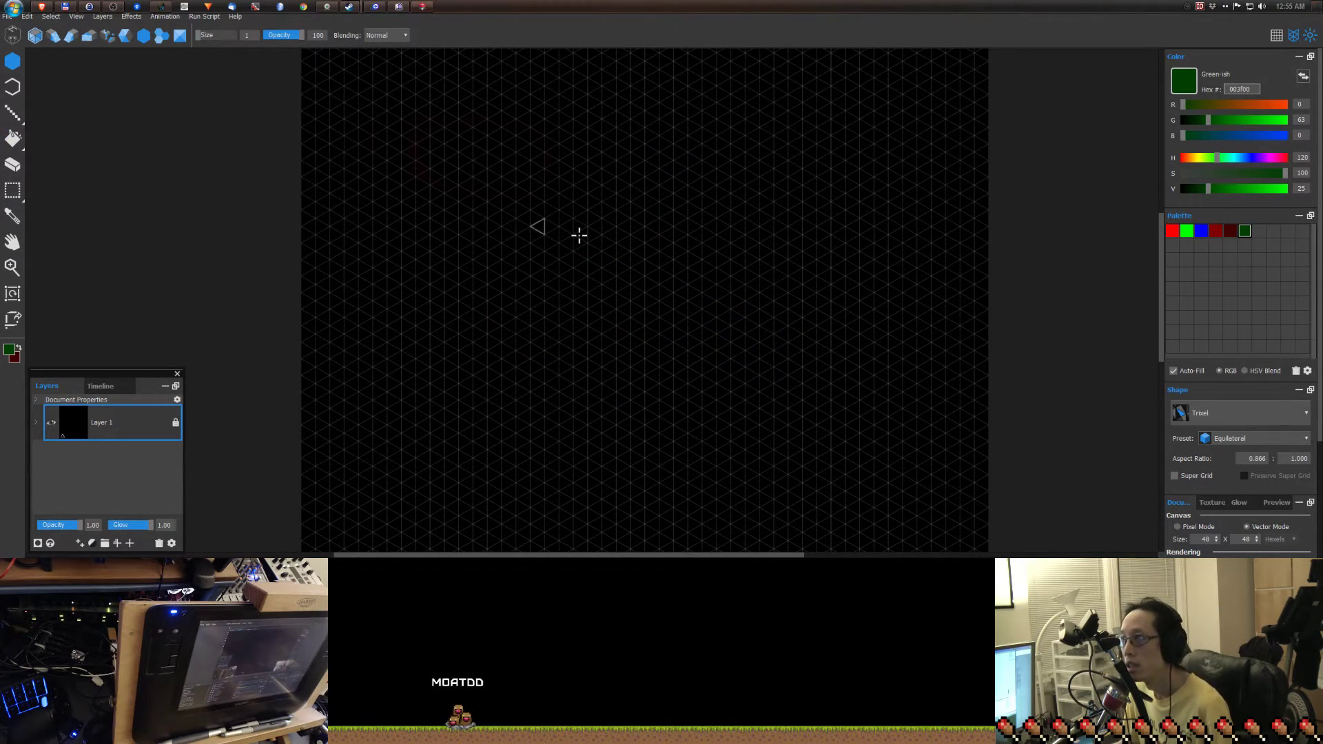
pyautogui.click(1171, 230)
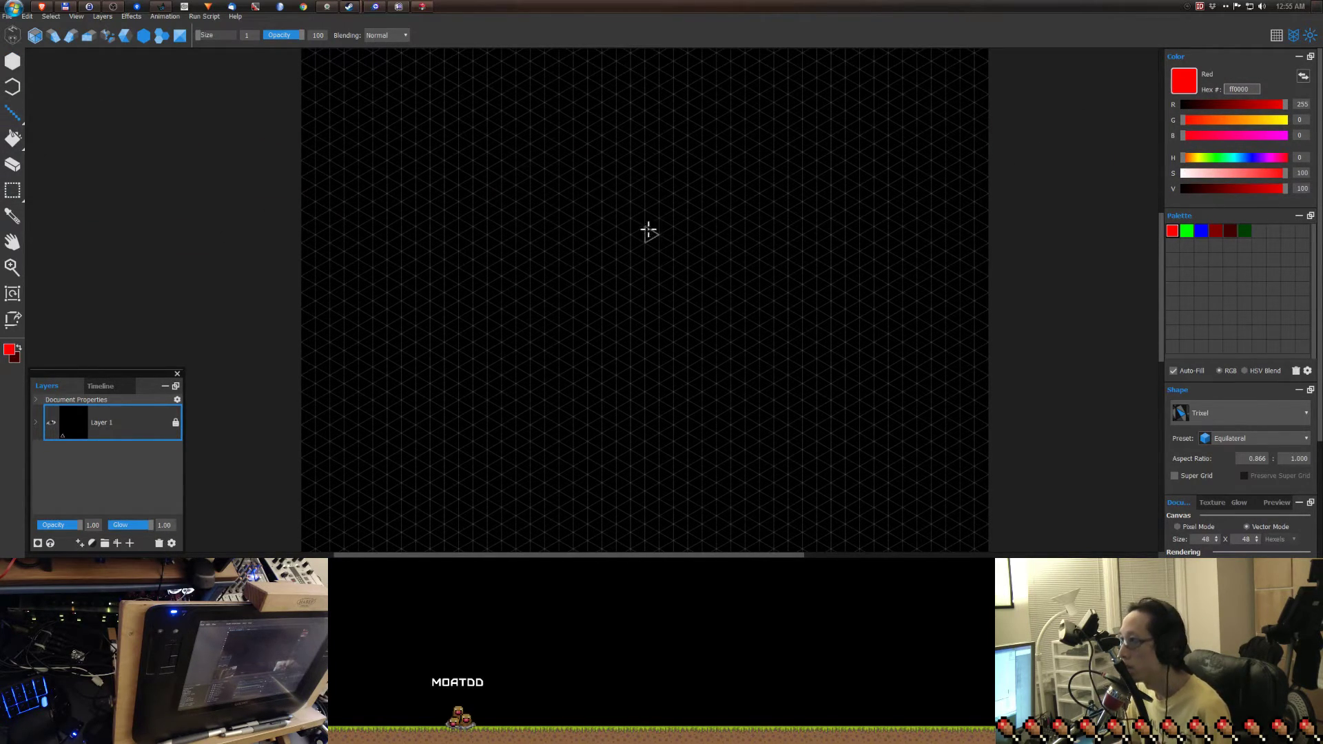
pyautogui.moveTo(647, 219)
pyautogui.mouseDown()
pyautogui.moveTo(652, 297)
pyautogui.moveTo(706, 259)
pyautogui.moveTo(709, 179)
pyautogui.moveTo(647, 215)
pyautogui.mouseUp()
pyautogui.press('f')
pyautogui.click(675, 236)
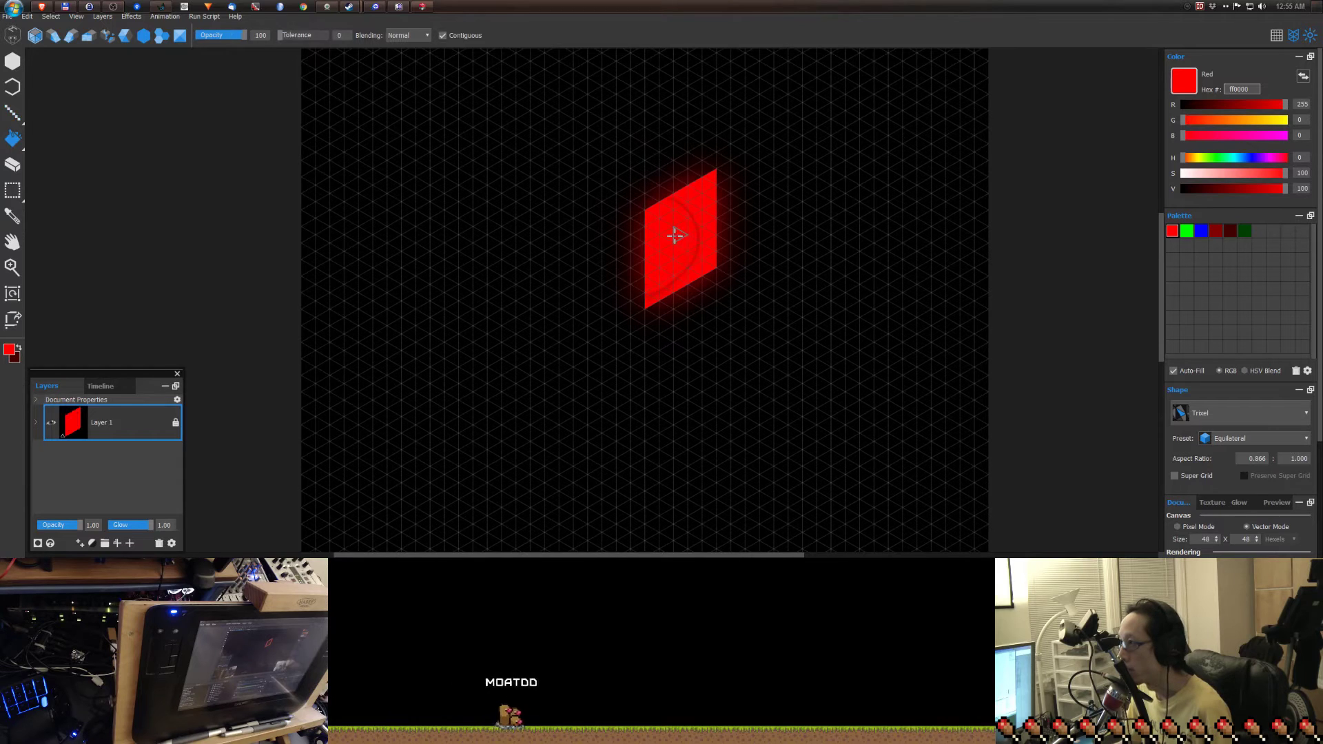
# - Widen the red face by one trixel column along its right edge with a line, undoing the stray fill
pyautogui.click(725, 173)
pyautogui.hotkey('ctrl', 'z')
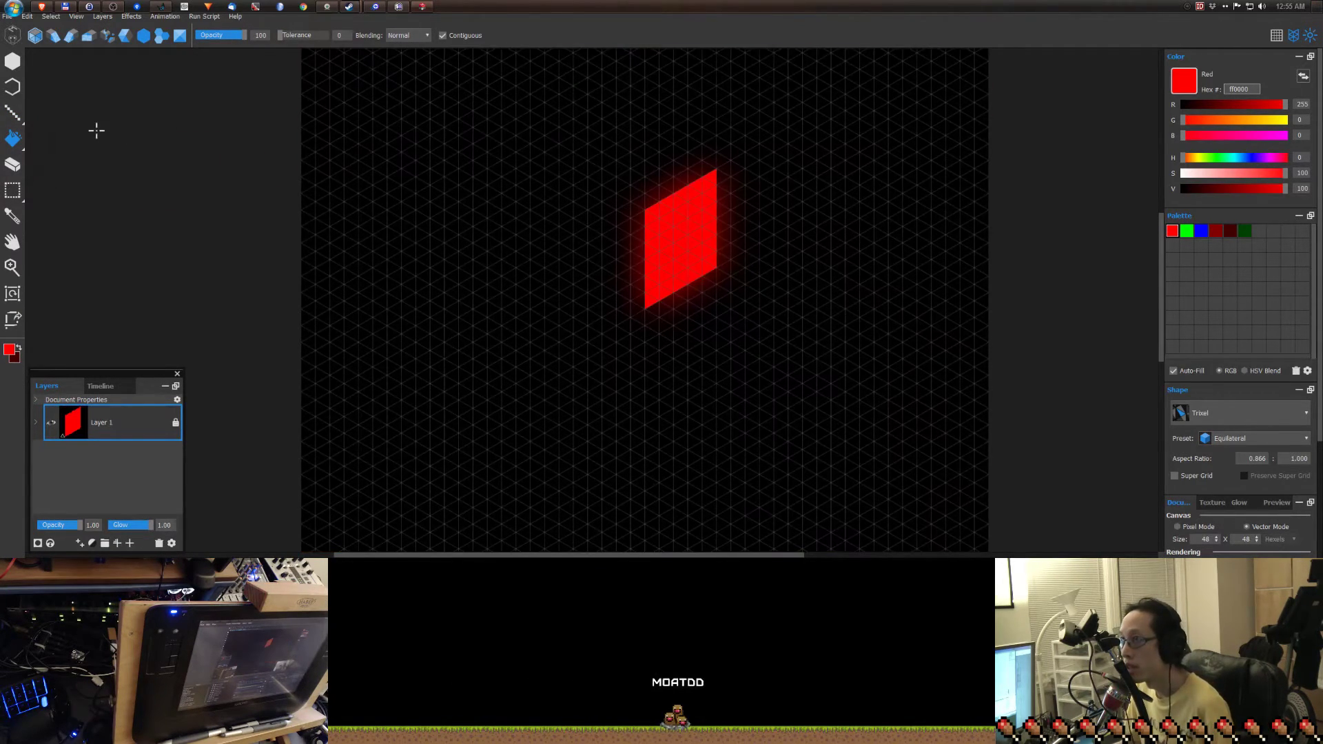
pyautogui.click(11, 116)
pyautogui.moveTo(727, 171); pyautogui.dragTo(726, 255)
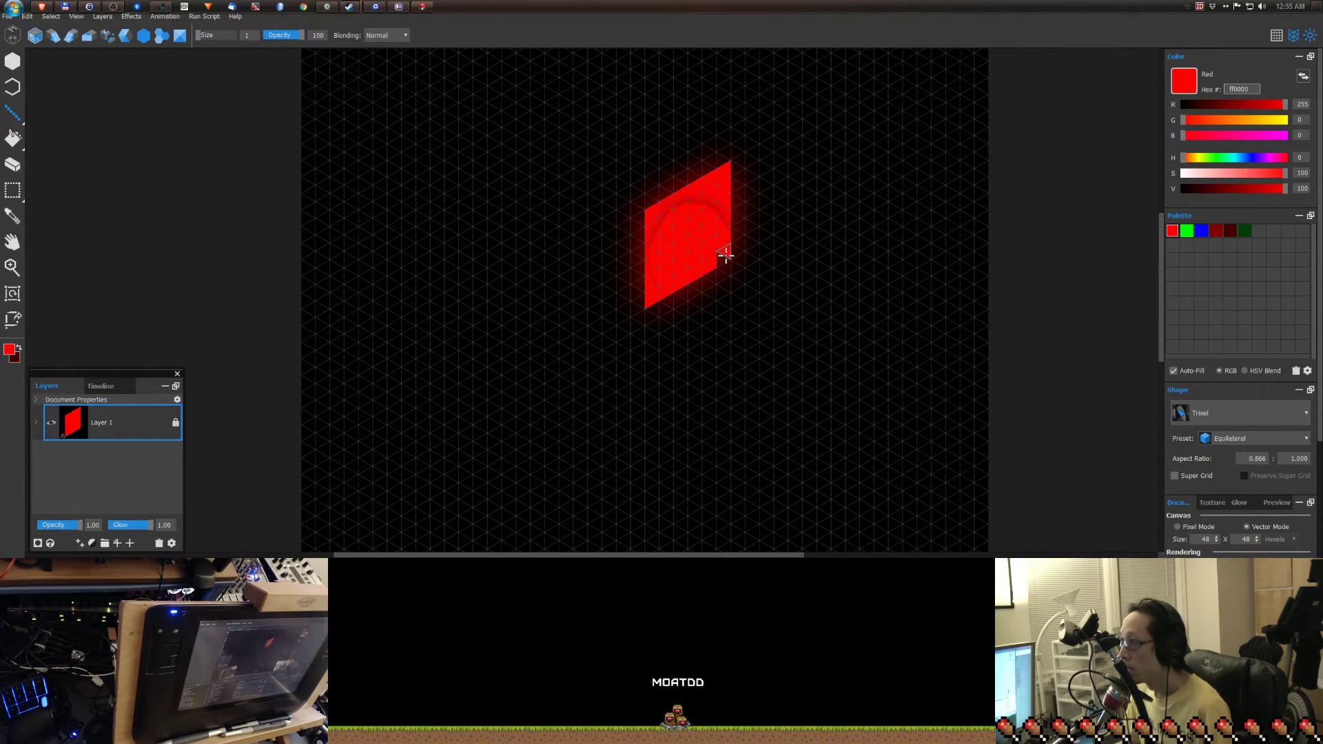
# - Outline and fill the cube's top face in dark red (3f0000), extending it one row along its upper-left edge
pyautogui.press('alt')
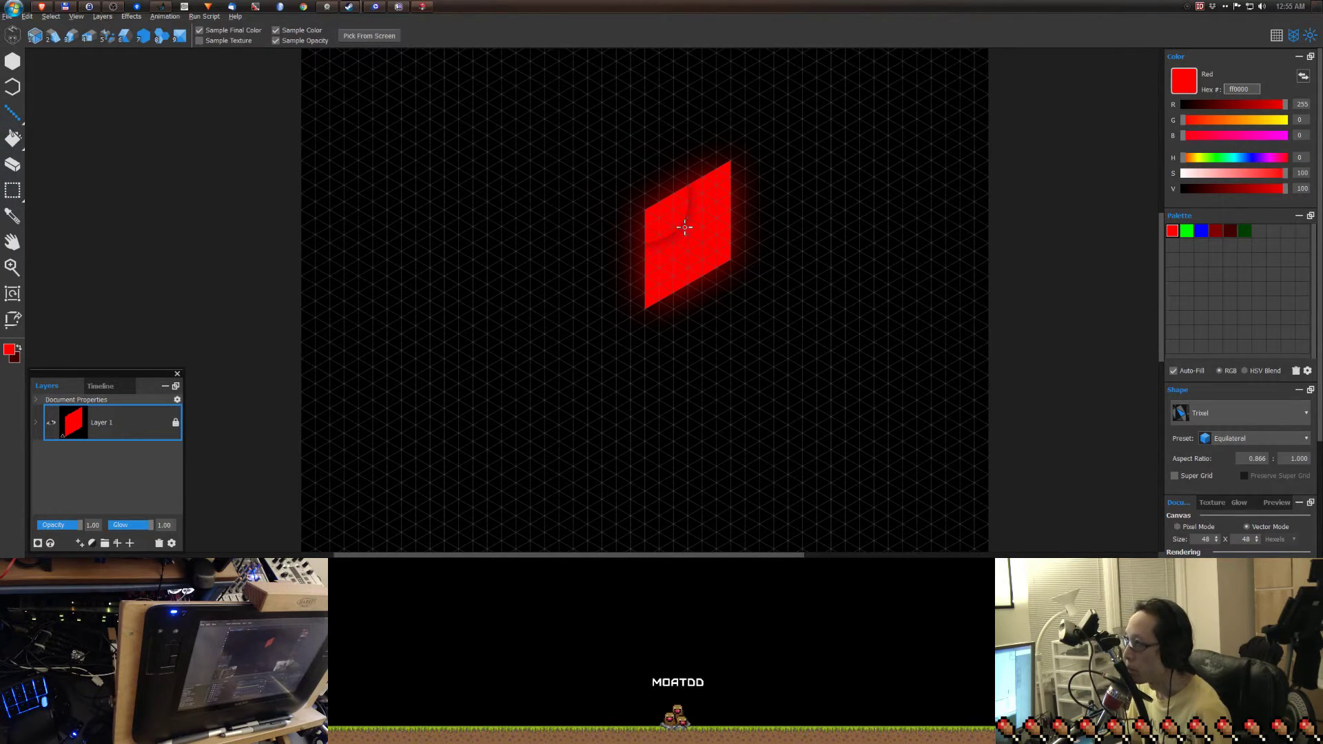
pyautogui.hotkey('alt', '4')
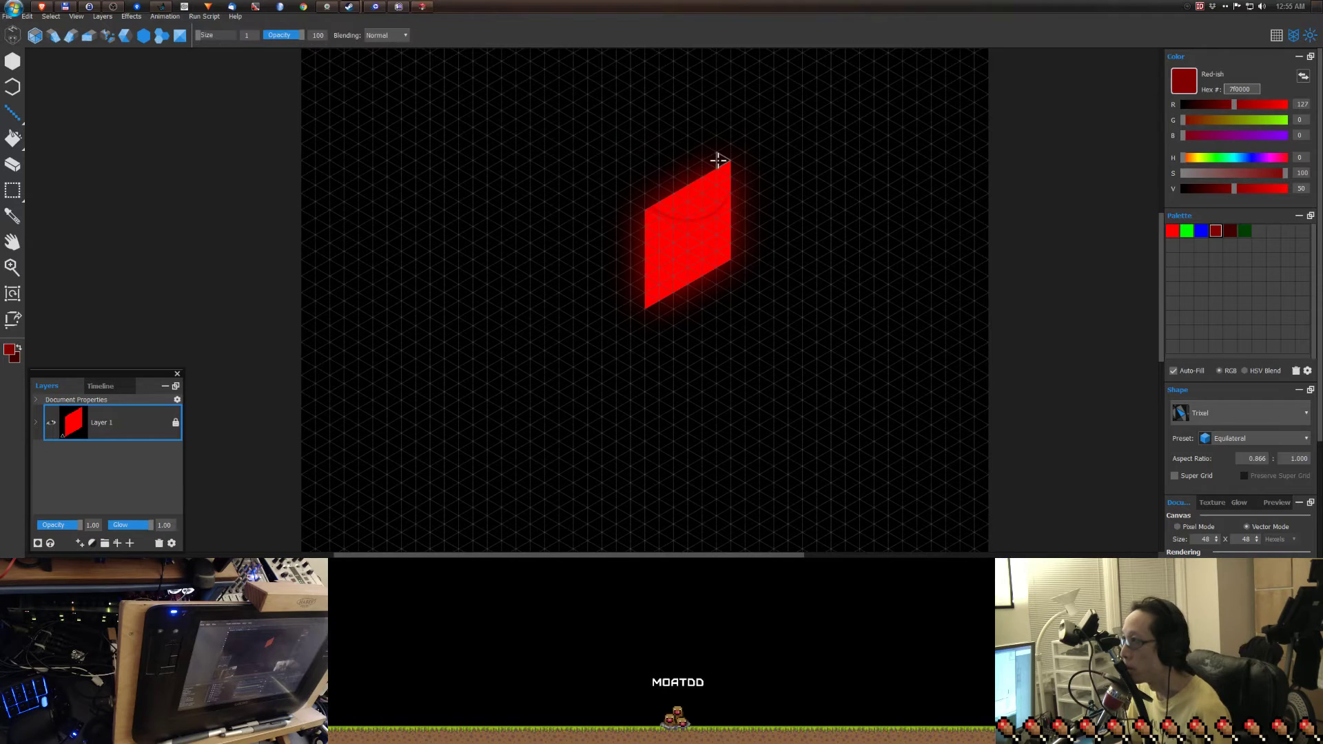
pyautogui.hotkey('alt', '5')
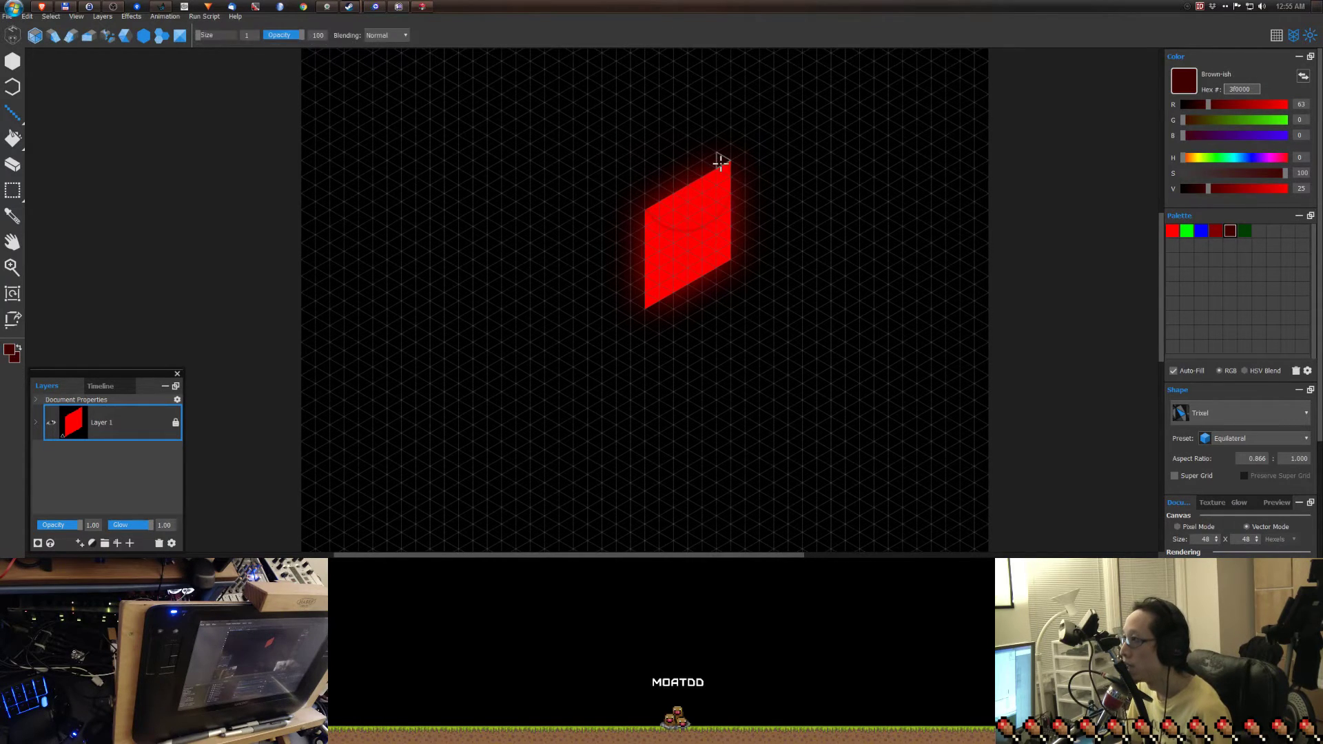
pyautogui.moveTo(653, 128)
pyautogui.mouseDown()
pyautogui.moveTo(580, 170)
pyautogui.moveTo(641, 200)
pyautogui.mouseUp()
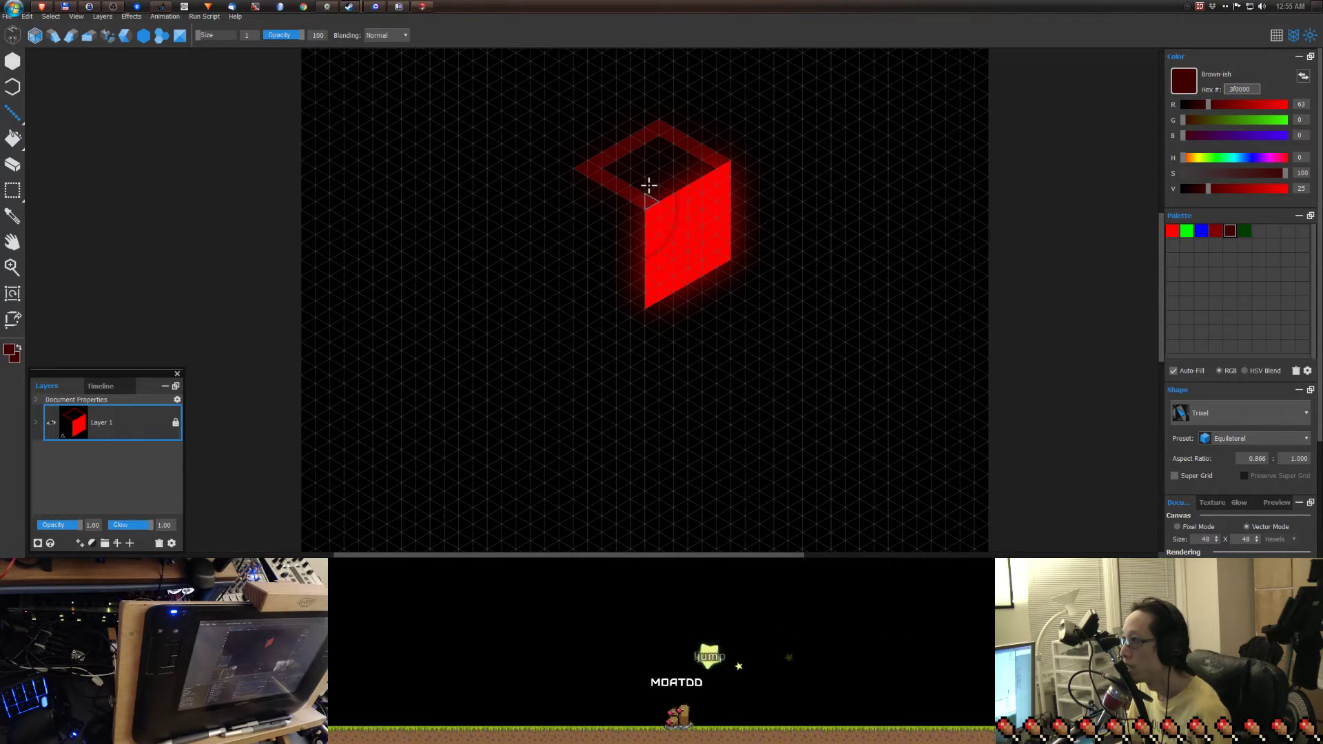
pyautogui.press('f')
pyautogui.click(649, 169)
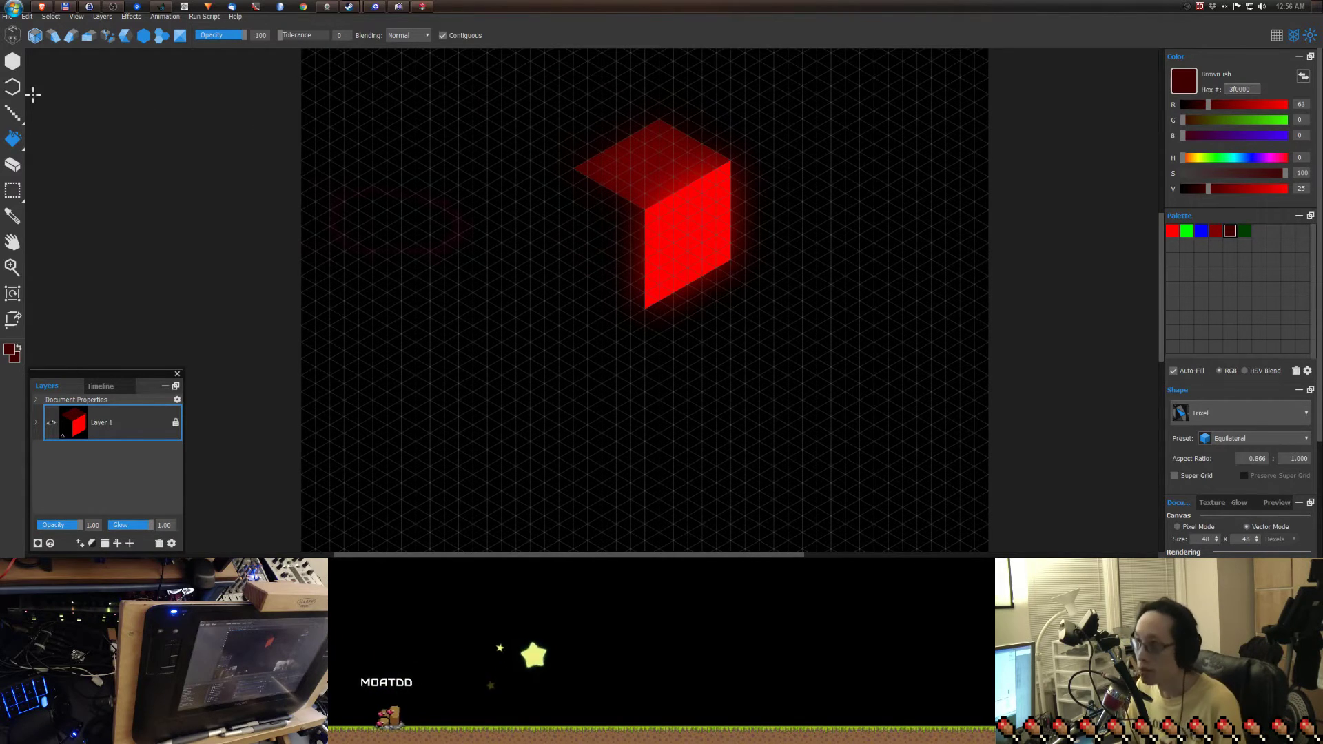
pyautogui.click(12, 112)
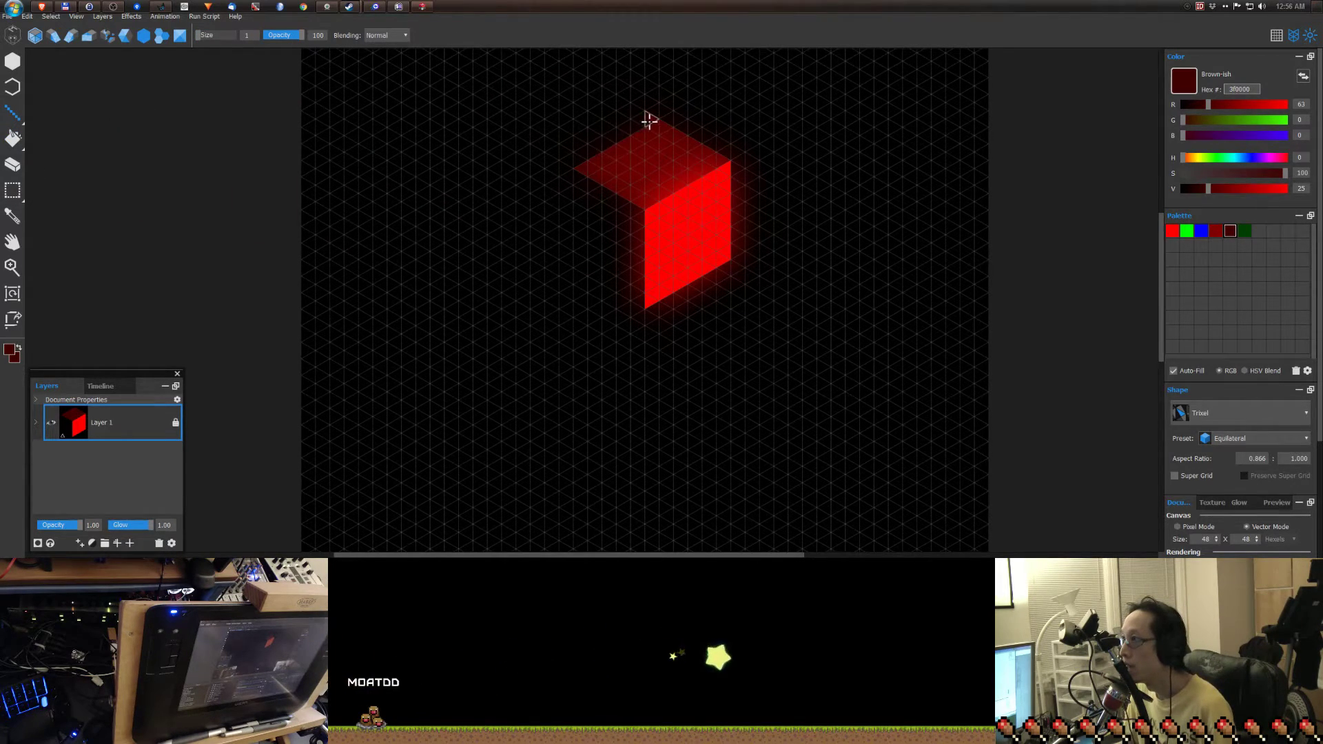
pyautogui.moveTo(647, 118); pyautogui.dragTo(564, 162)
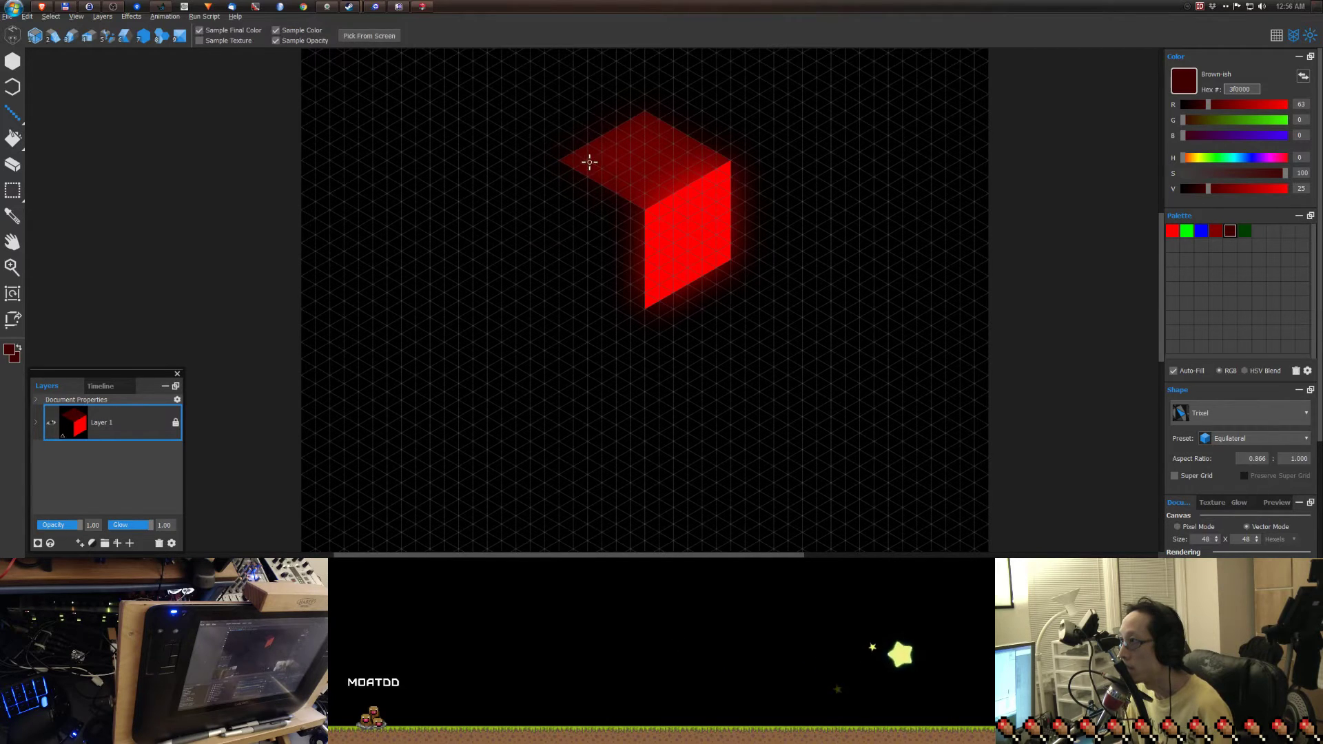
# - Outline and fill the cube's left face in a darker red (1f0000)
pyautogui.keyDown('alt'); pyautogui.rightClick(532, 227); pyautogui.keyUp('alt')
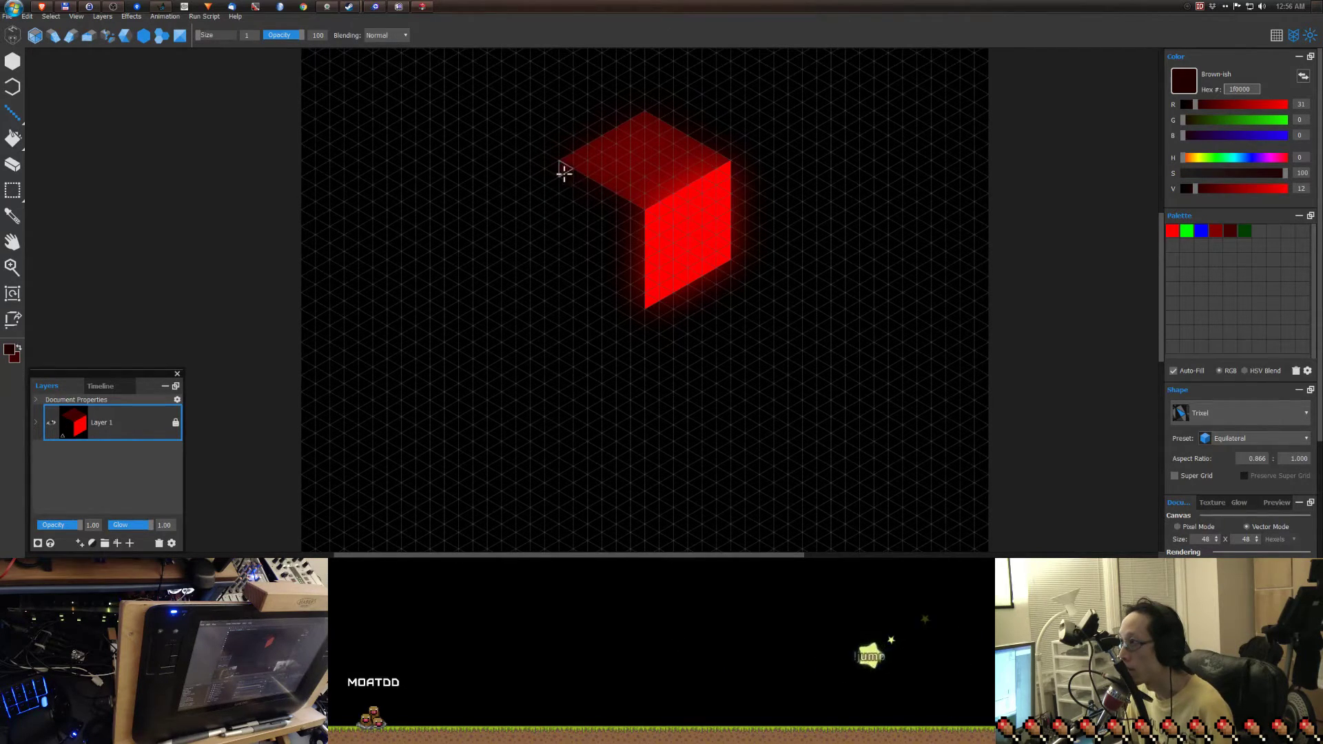
pyautogui.moveTo(561, 168)
pyautogui.mouseDown()
pyautogui.moveTo(573, 275)
pyautogui.moveTo(568, 258)
pyautogui.mouseUp()
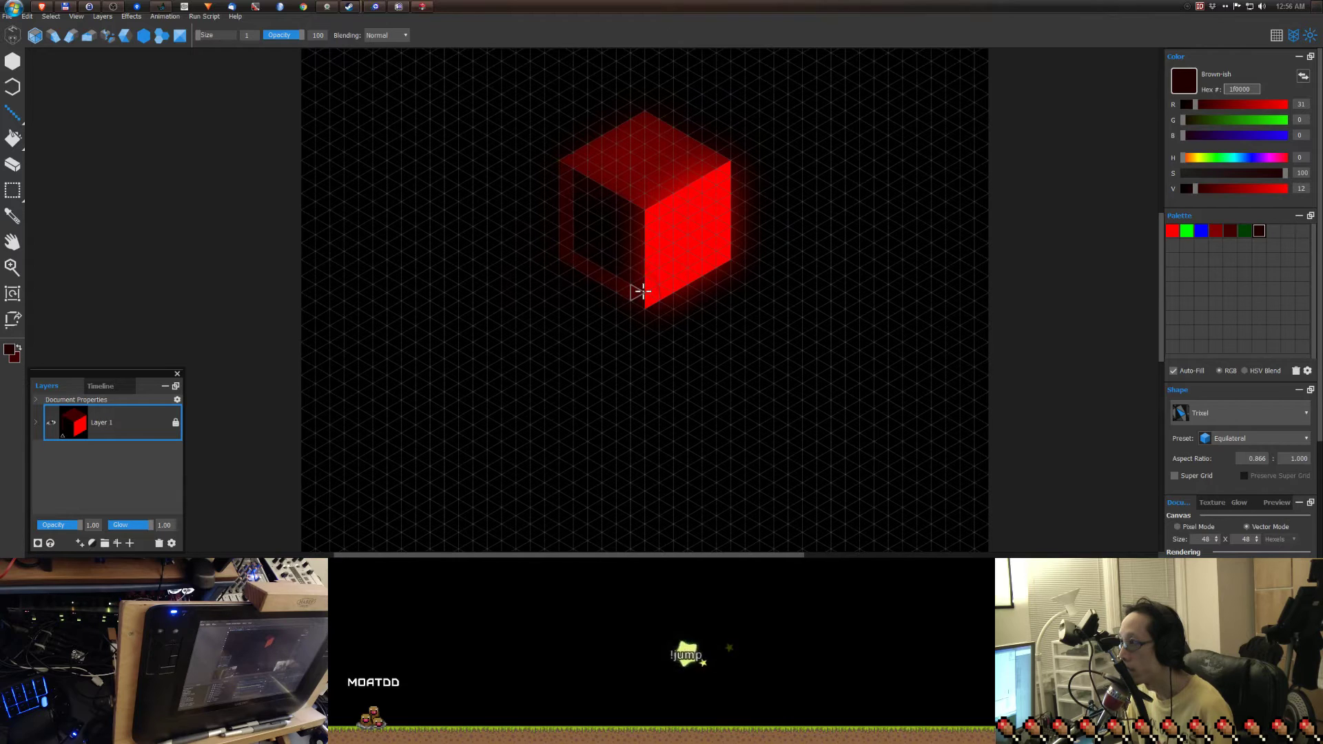
pyautogui.press('f')
pyautogui.click(618, 238)
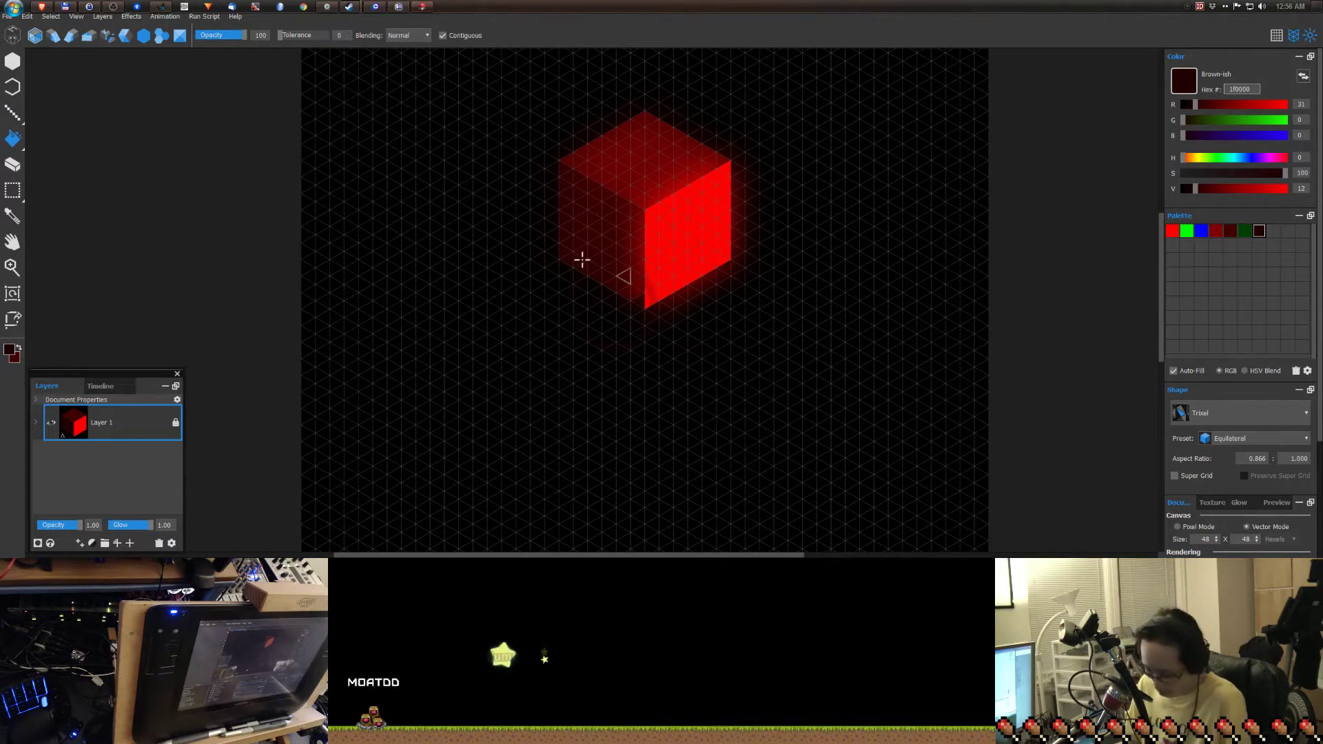
# - Draw a pure green (00ff00) vertical line upward from the lower right corner of the cube's bright face
pyautogui.click(13, 123)
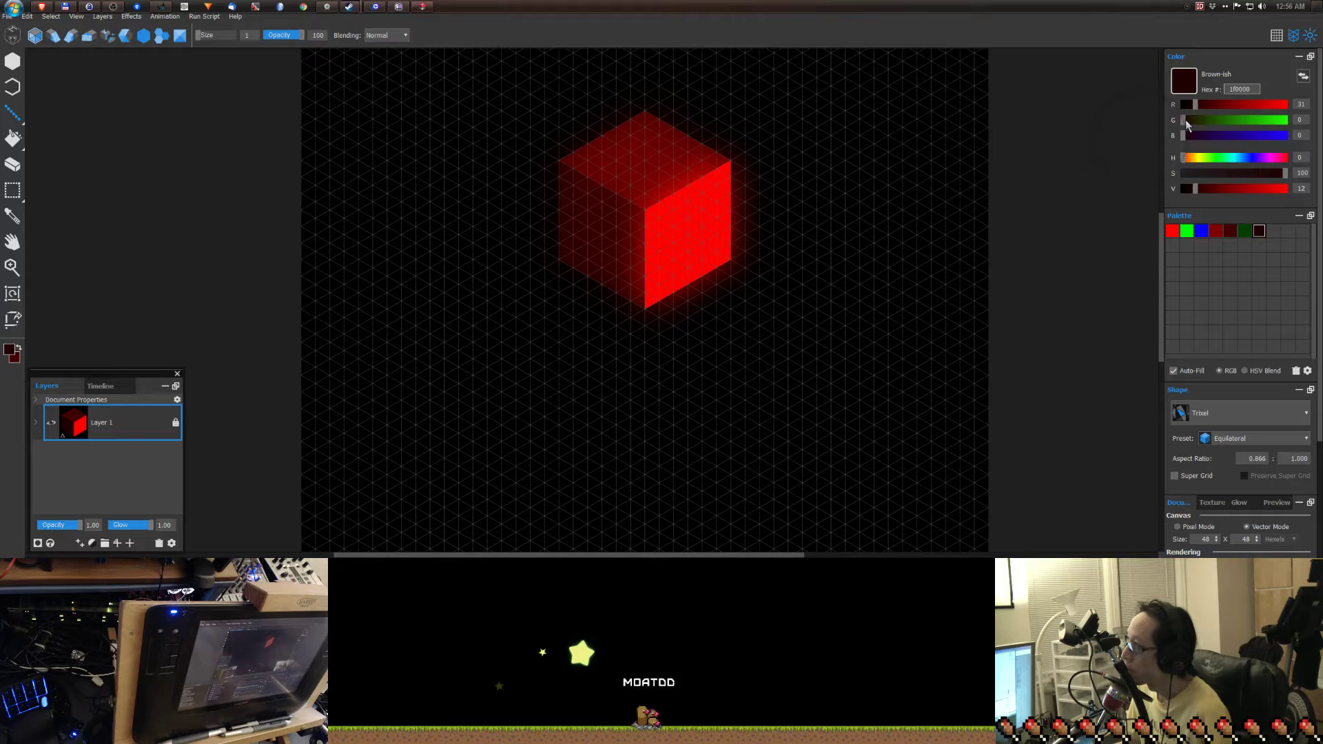
pyautogui.moveTo(1187, 124); pyautogui.dragTo(1286, 120)
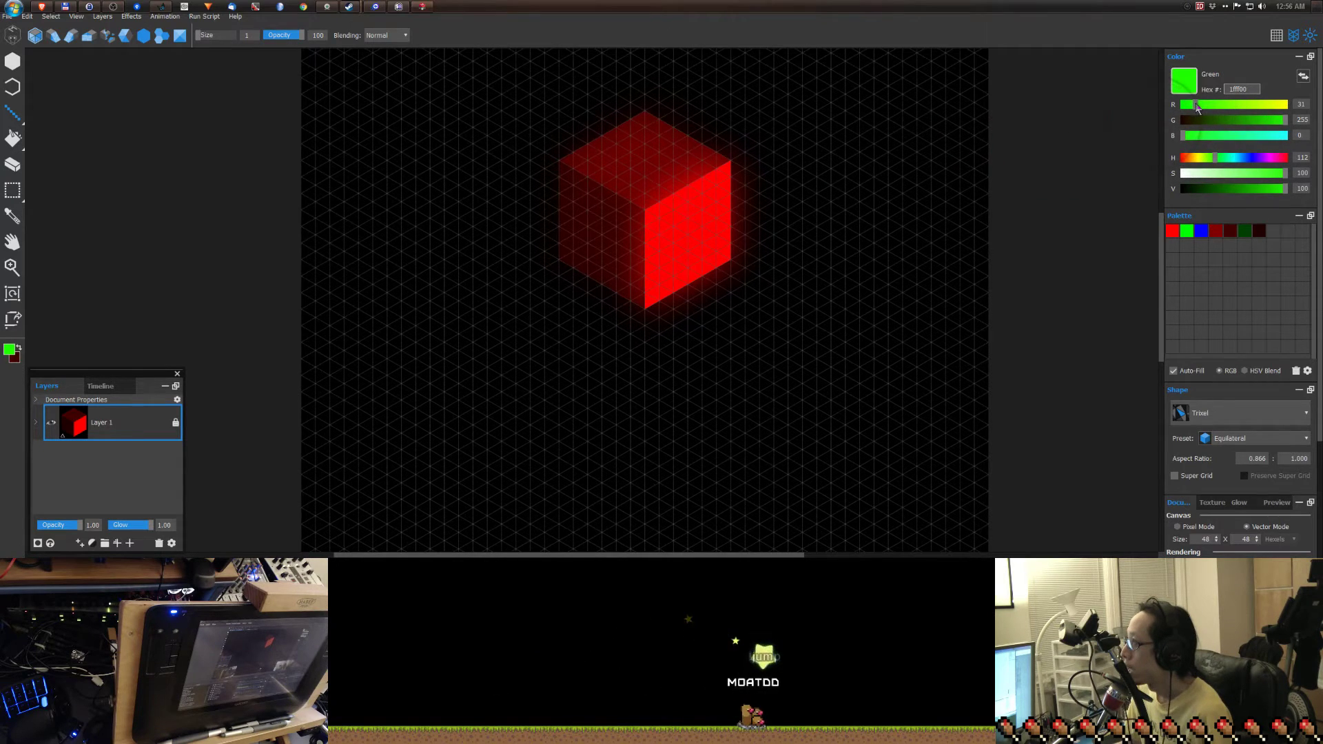
pyautogui.moveTo(1197, 107); pyautogui.dragTo(1179, 105)
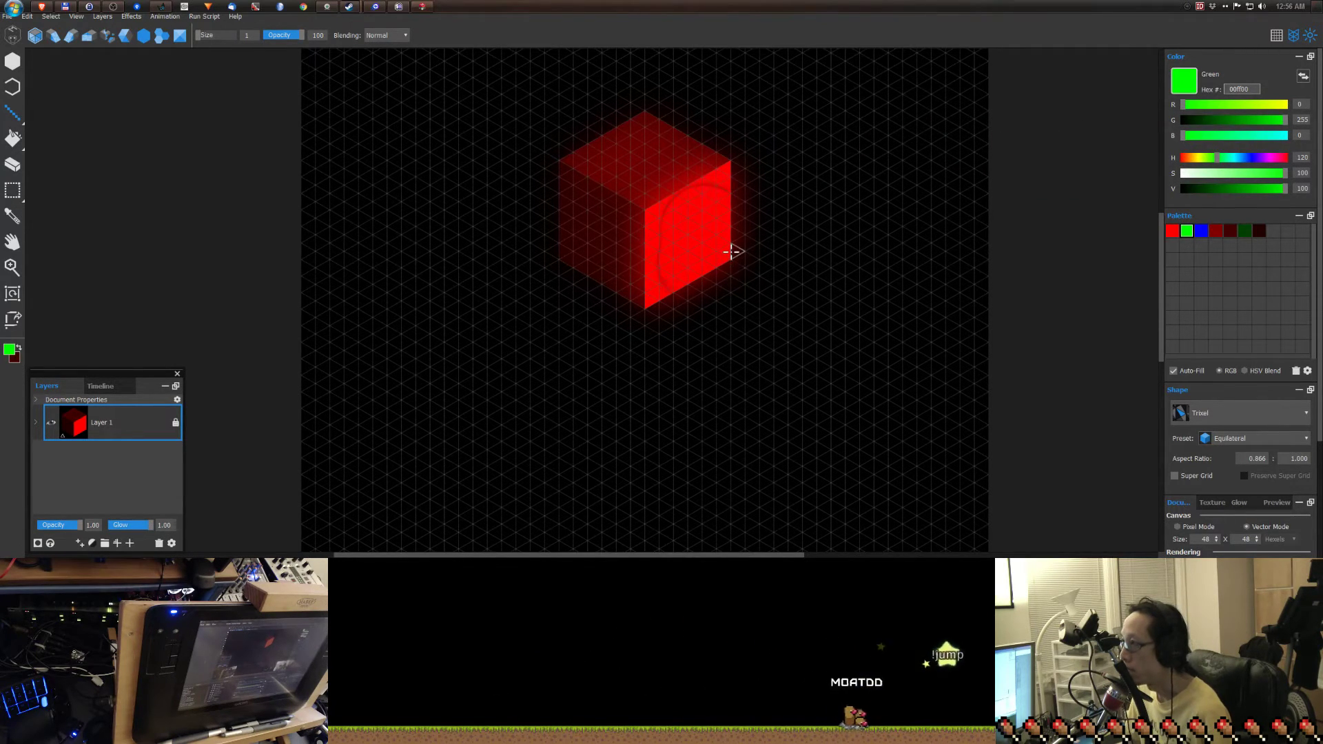
pyautogui.moveTo(732, 251)
pyautogui.mouseDown()
pyautogui.moveTo(719, 129)
pyautogui.moveTo(736, 92)
pyautogui.mouseUp()
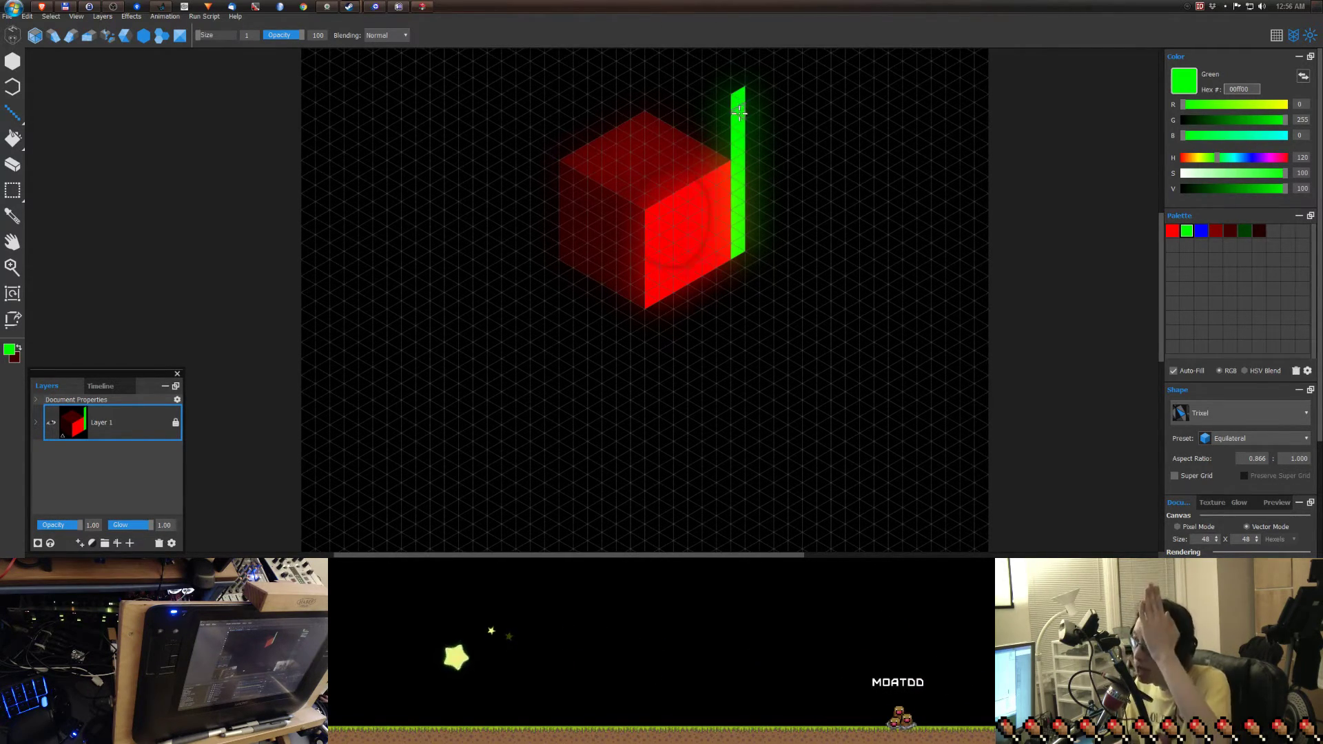
# - Draw a pure blue (0000ff) line diagonally down-right from the base of the green vertical line
pyautogui.click(1251, 157)
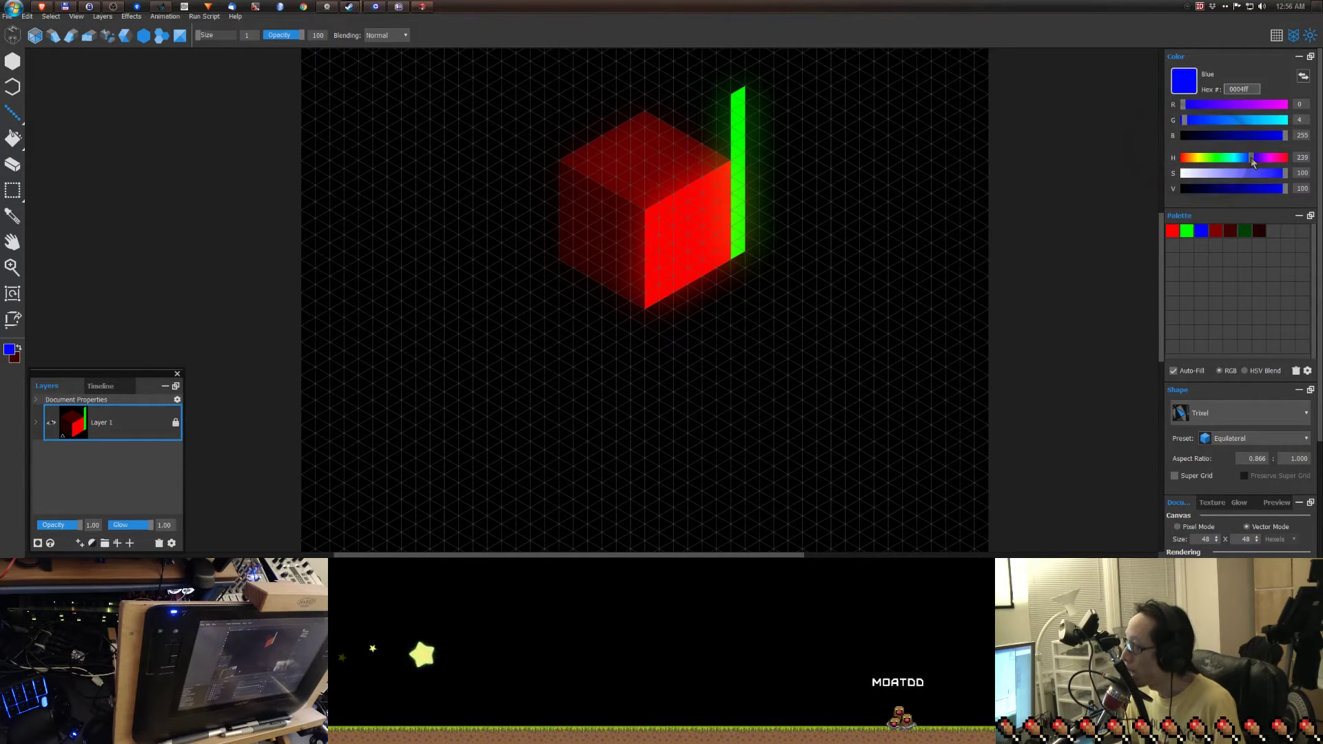
pyautogui.click(1200, 230)
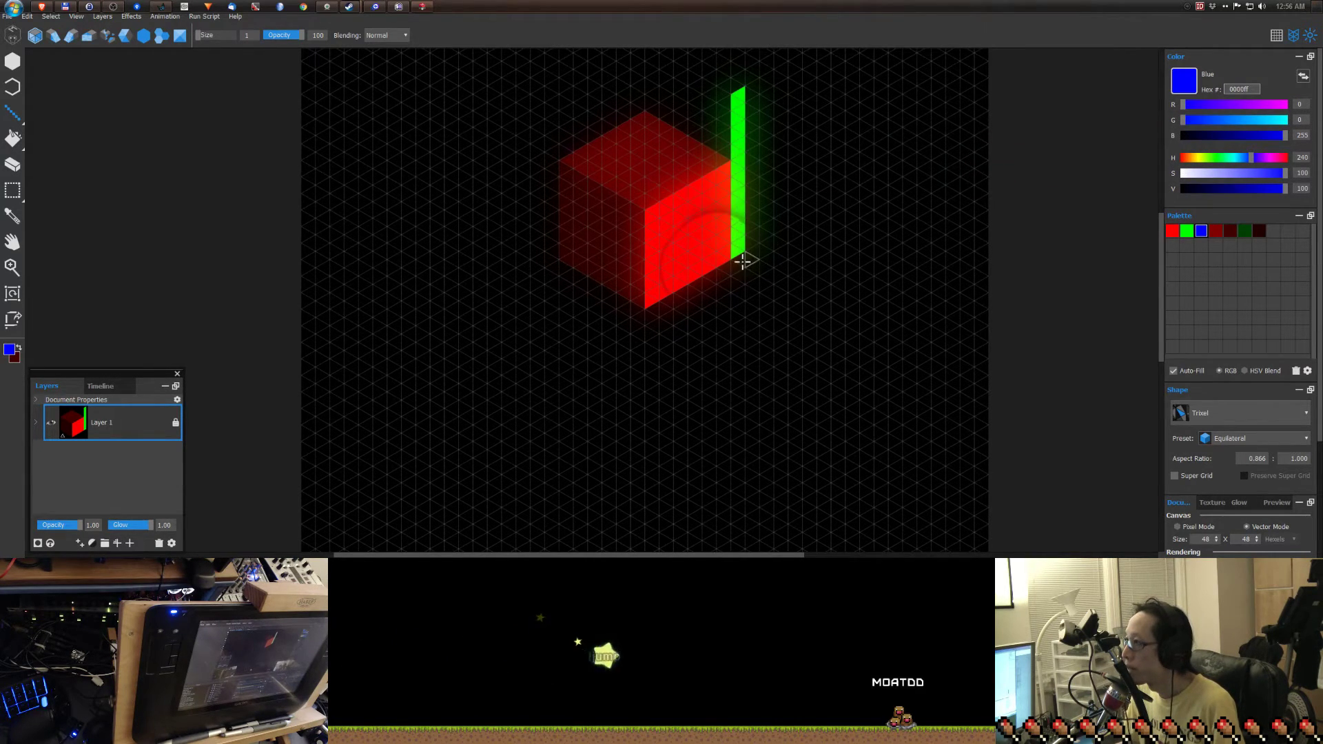
pyautogui.moveTo(735, 257)
pyautogui.mouseDown()
pyautogui.moveTo(877, 309)
pyautogui.moveTo(926, 334)
pyautogui.moveTo(912, 357)
pyautogui.mouseUp()
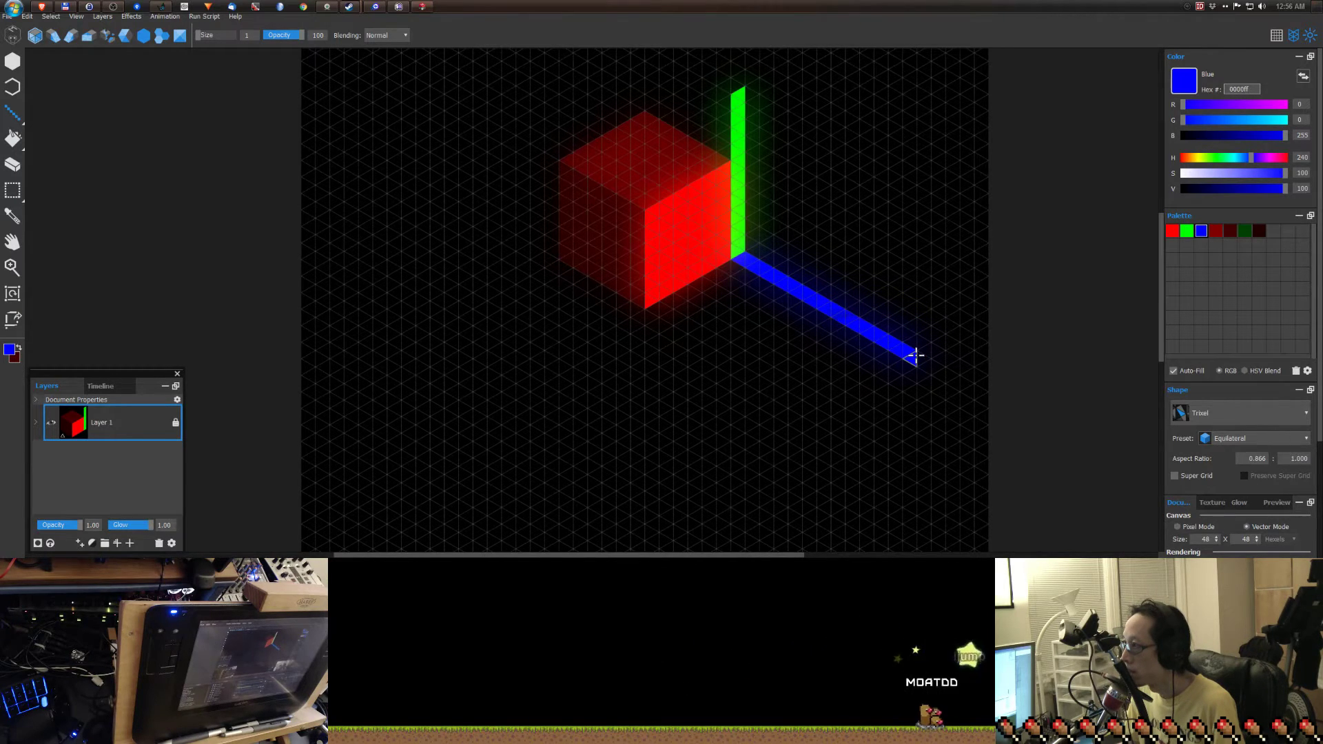
# - Draw a pure red (ff0000) line along the bright face's lower edge, continuing down-left past the cube, and extend its far end by one trixel
pyautogui.keyDown('alt'); pyautogui.click(679, 242); pyautogui.keyUp('alt')
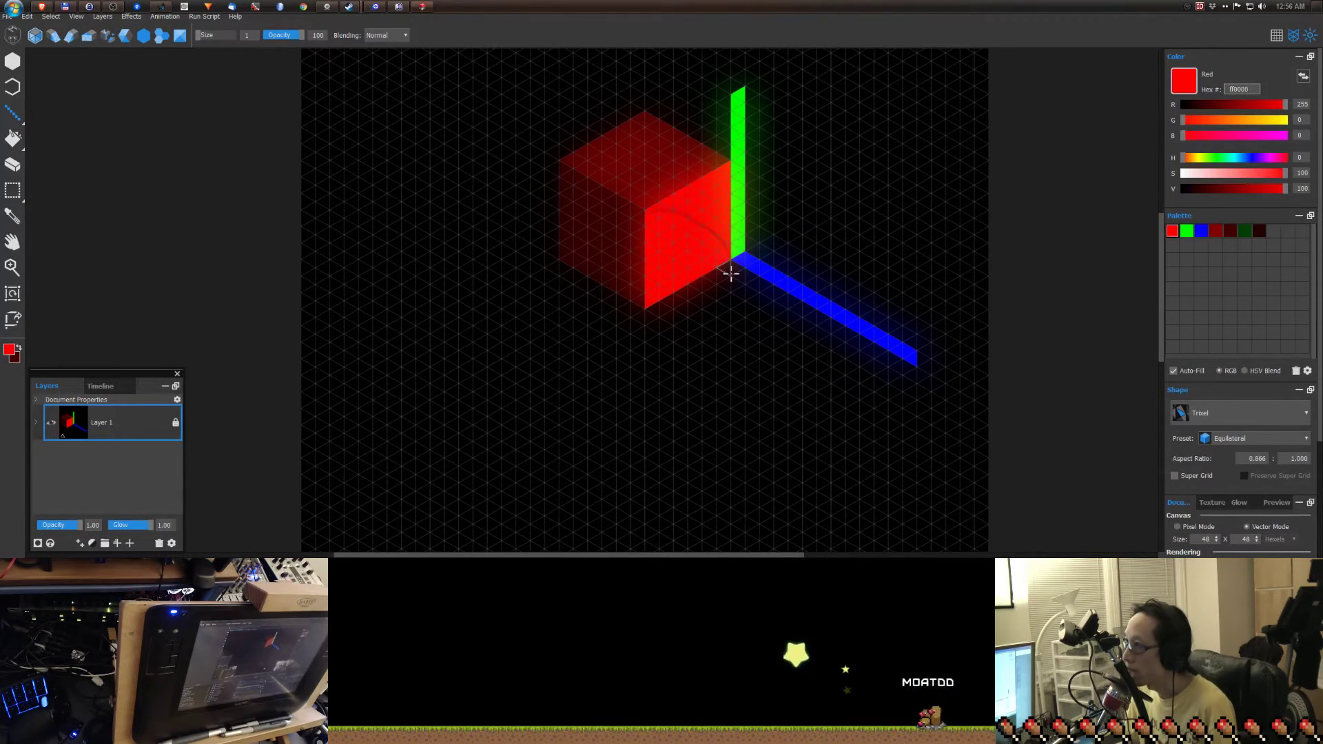
pyautogui.moveTo(731, 268)
pyautogui.mouseDown()
pyautogui.moveTo(630, 341)
pyautogui.moveTo(478, 414)
pyautogui.moveTo(555, 378)
pyautogui.mouseUp()
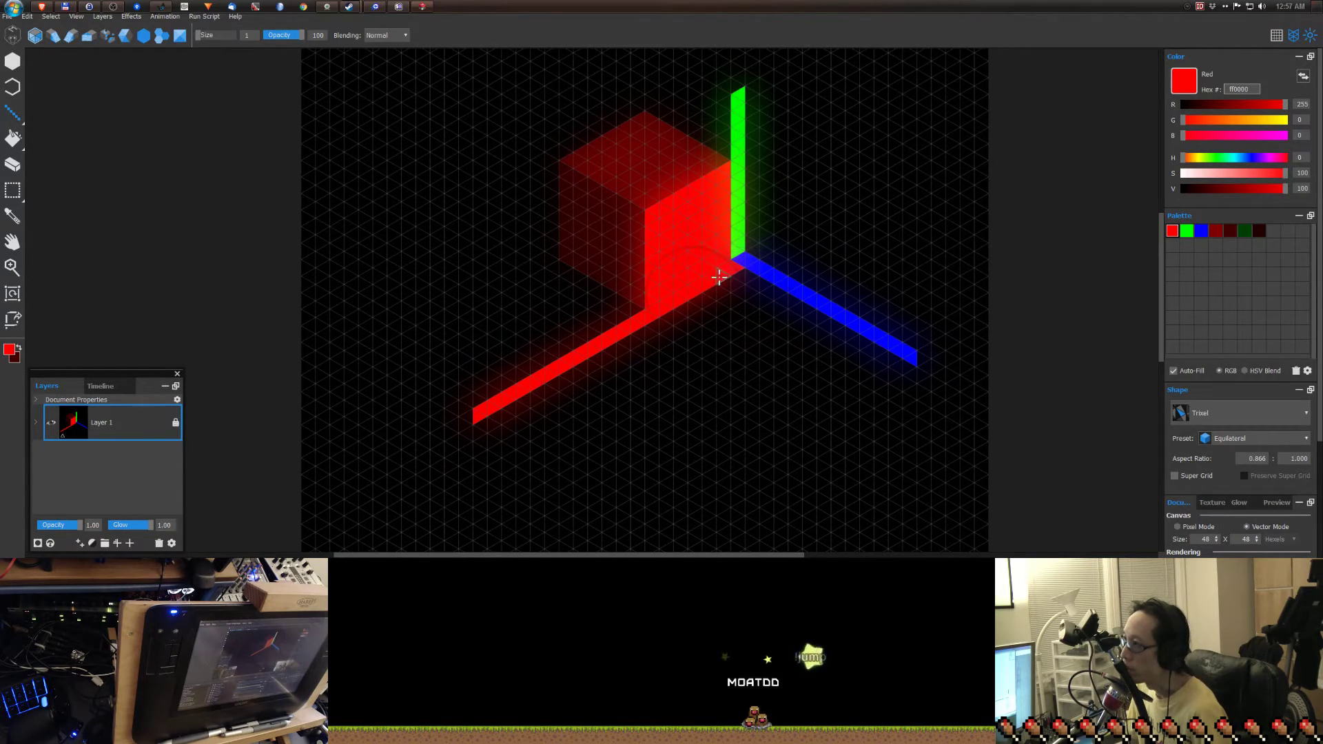
pyautogui.click(468, 417)
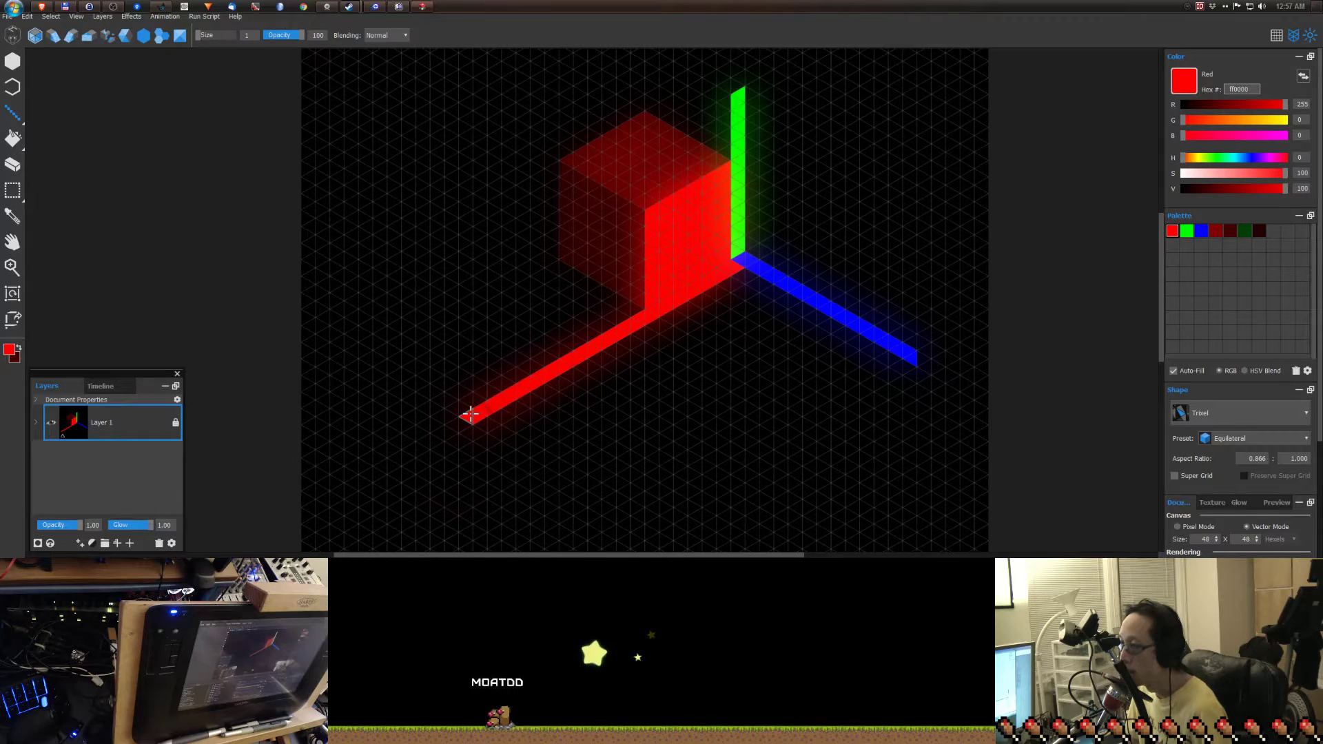
# - Draw a blue line down-right from the red line's lower end and a green vertical line from its tip up to the red line
pyautogui.keyDown('alt'); pyautogui.click(827, 310); pyautogui.keyUp('alt')
pyautogui.moveTo(480, 425)
pyautogui.mouseDown()
pyautogui.moveTo(626, 490)
pyautogui.moveTo(623, 506)
pyautogui.mouseUp()
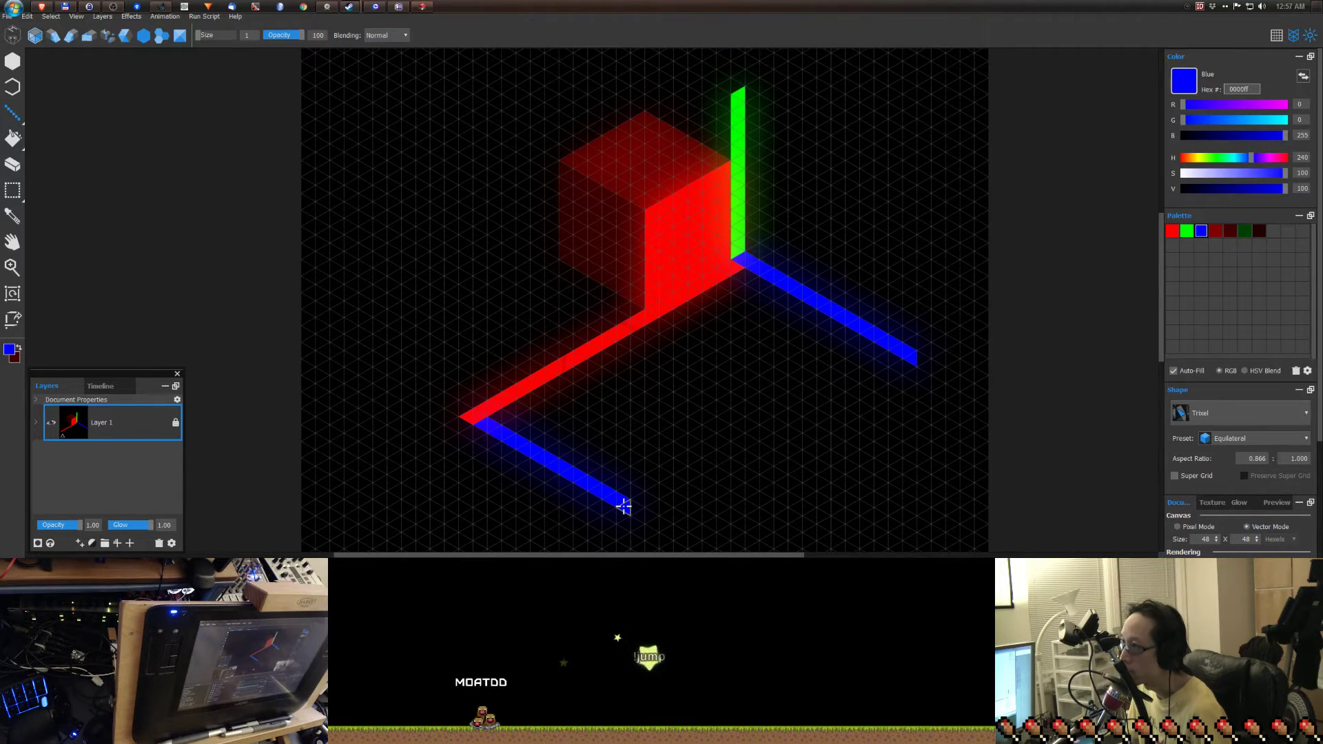
pyautogui.keyDown('alt'); pyautogui.click(739, 176); pyautogui.keyUp('alt')
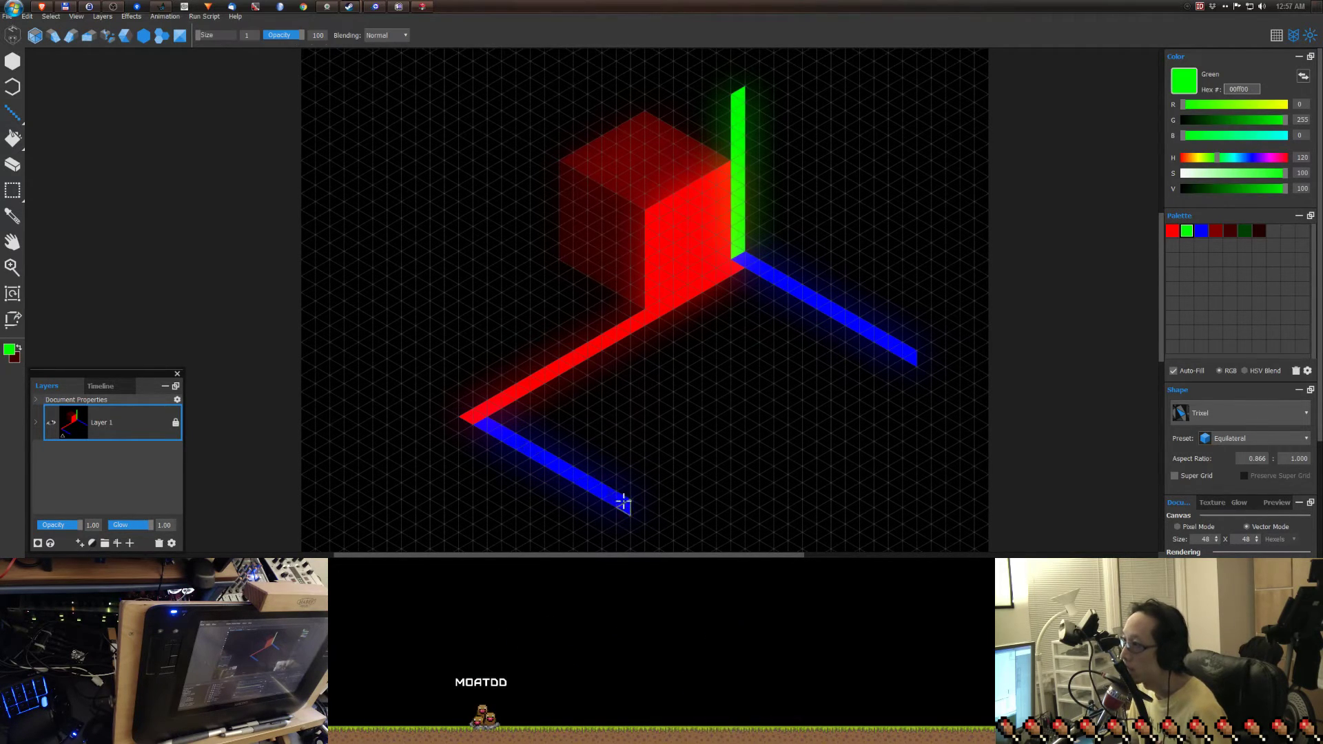
pyautogui.moveTo(625, 505); pyautogui.dragTo(618, 338)
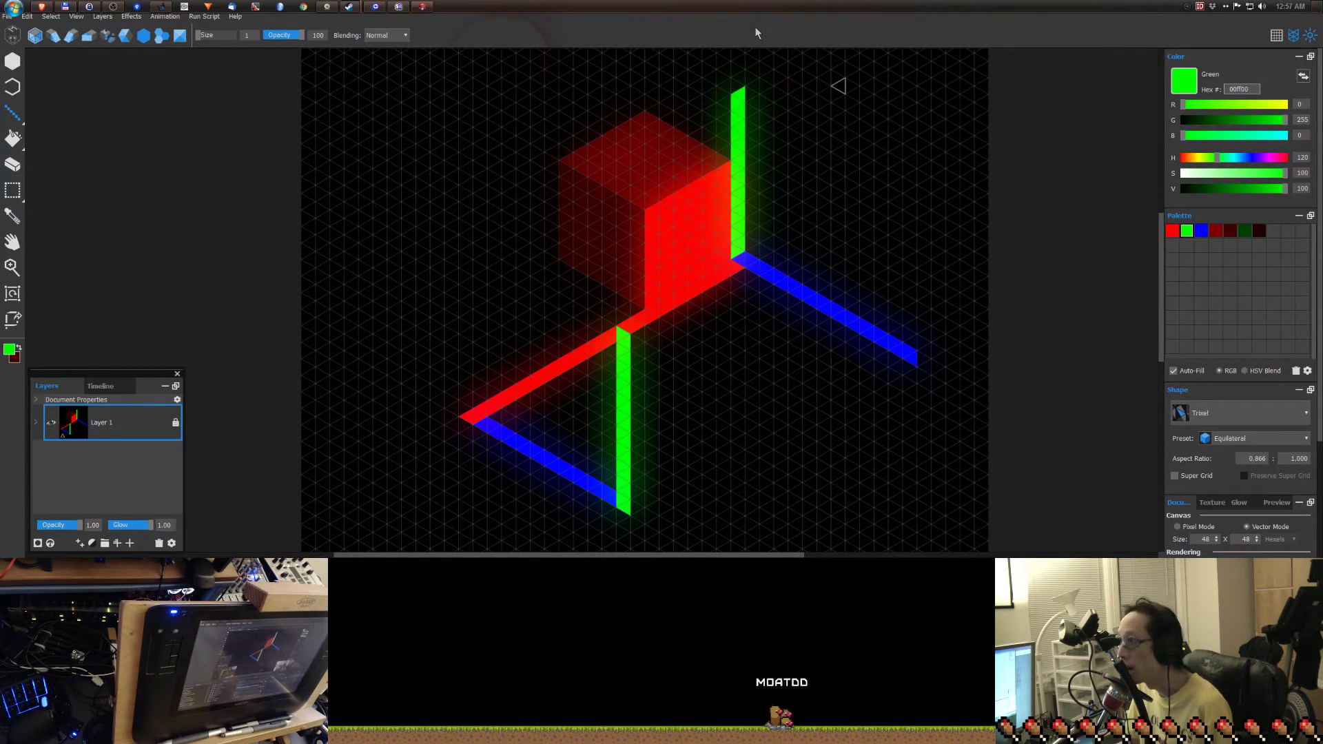
# - Switch to the chibiWarrior project in TVPaint Animation
pyautogui.hotkey('alt', 'F4')
pyautogui.click(659, 288)
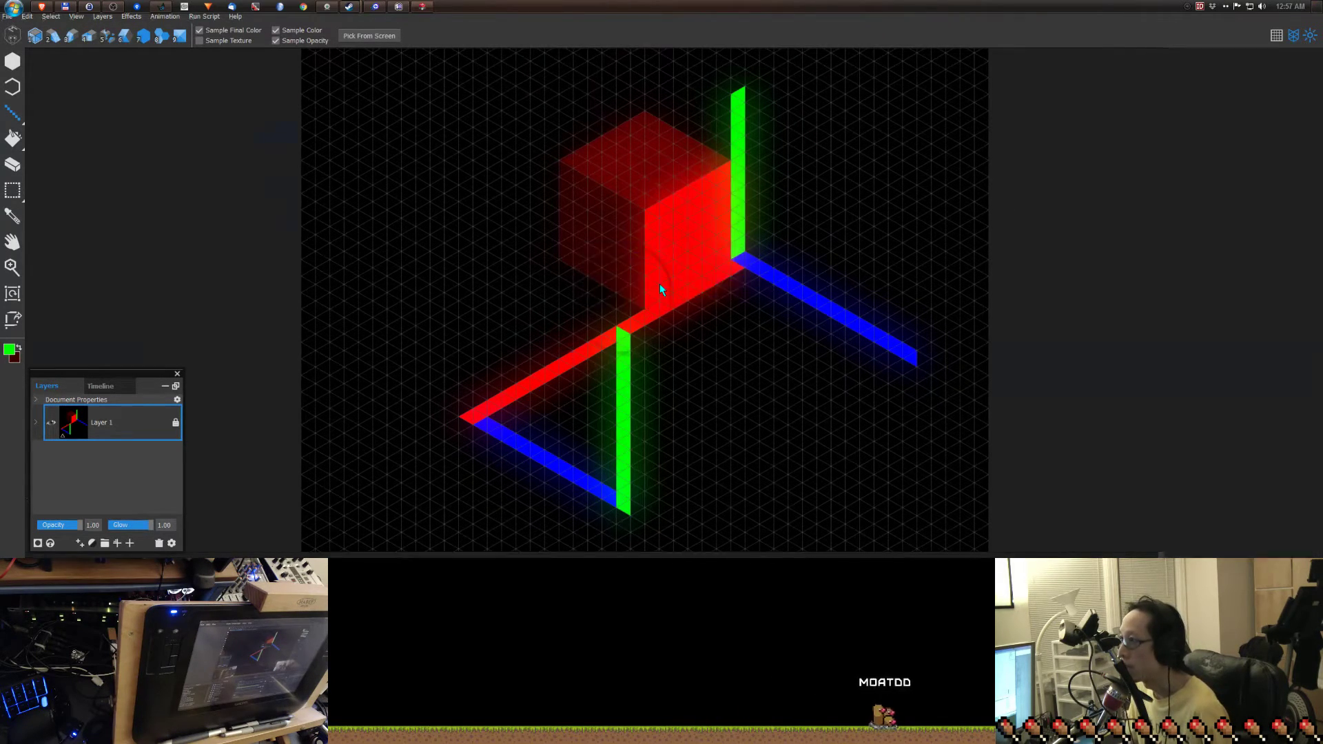
pyautogui.hotkey('alt', 'Tab')
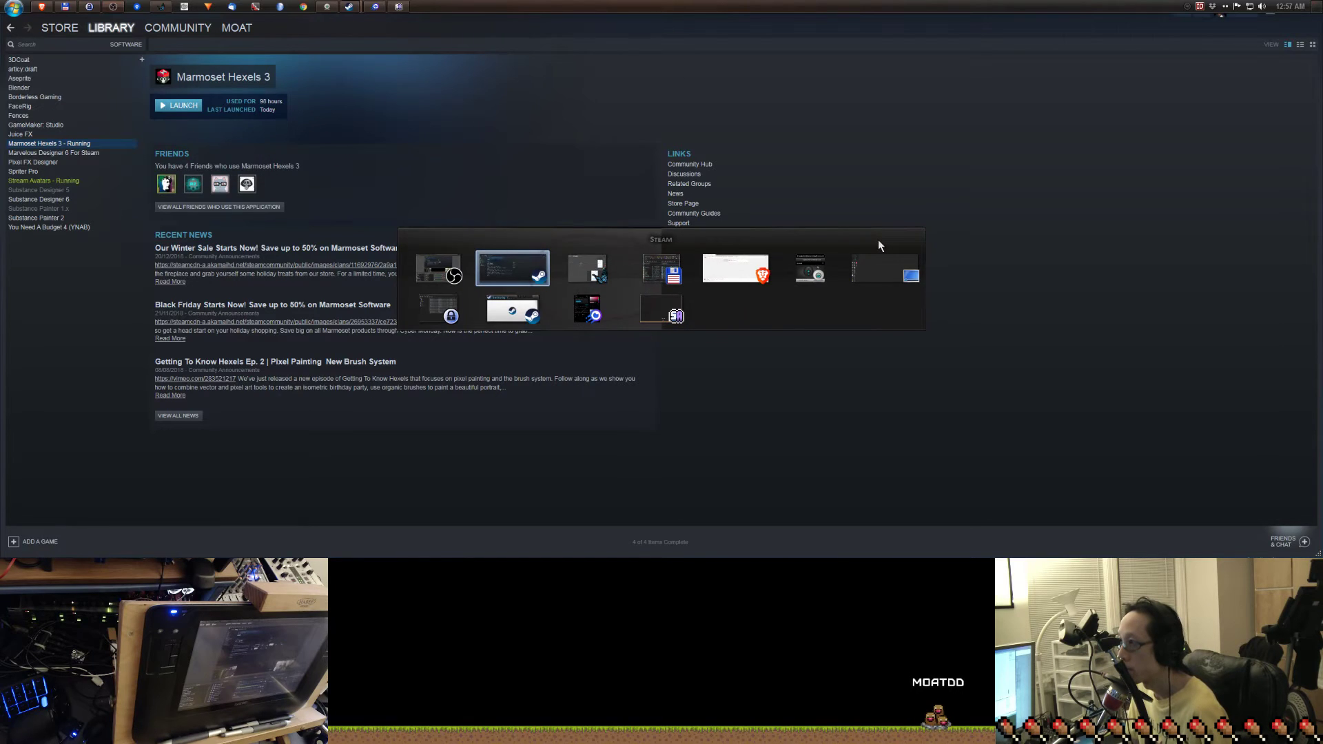
pyautogui.hotkey('alt', 'Tab')
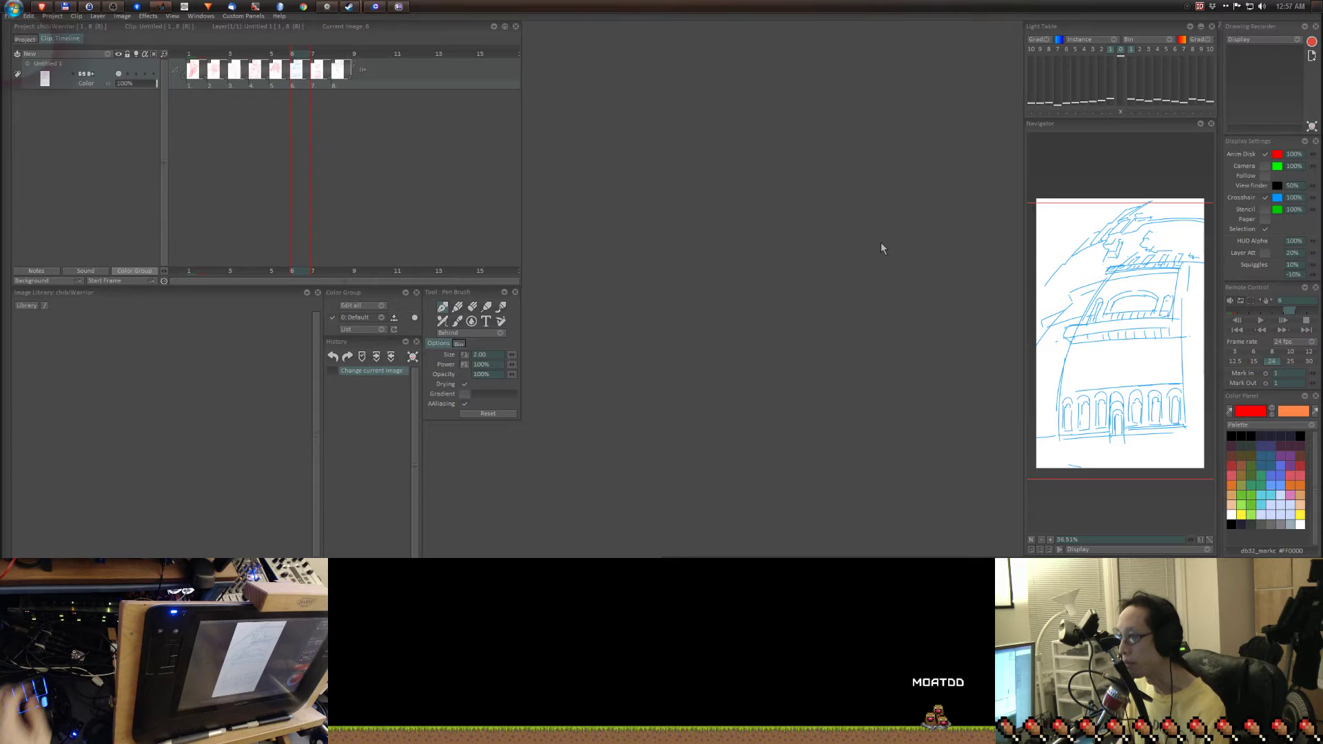
# - Step through the clip's images to blank image 9 and choose the red pencil
pyautogui.press('Right')
pyautogui.press('Left')
pyautogui.press('Left')
pyautogui.press('Right')
pyautogui.press('Right')
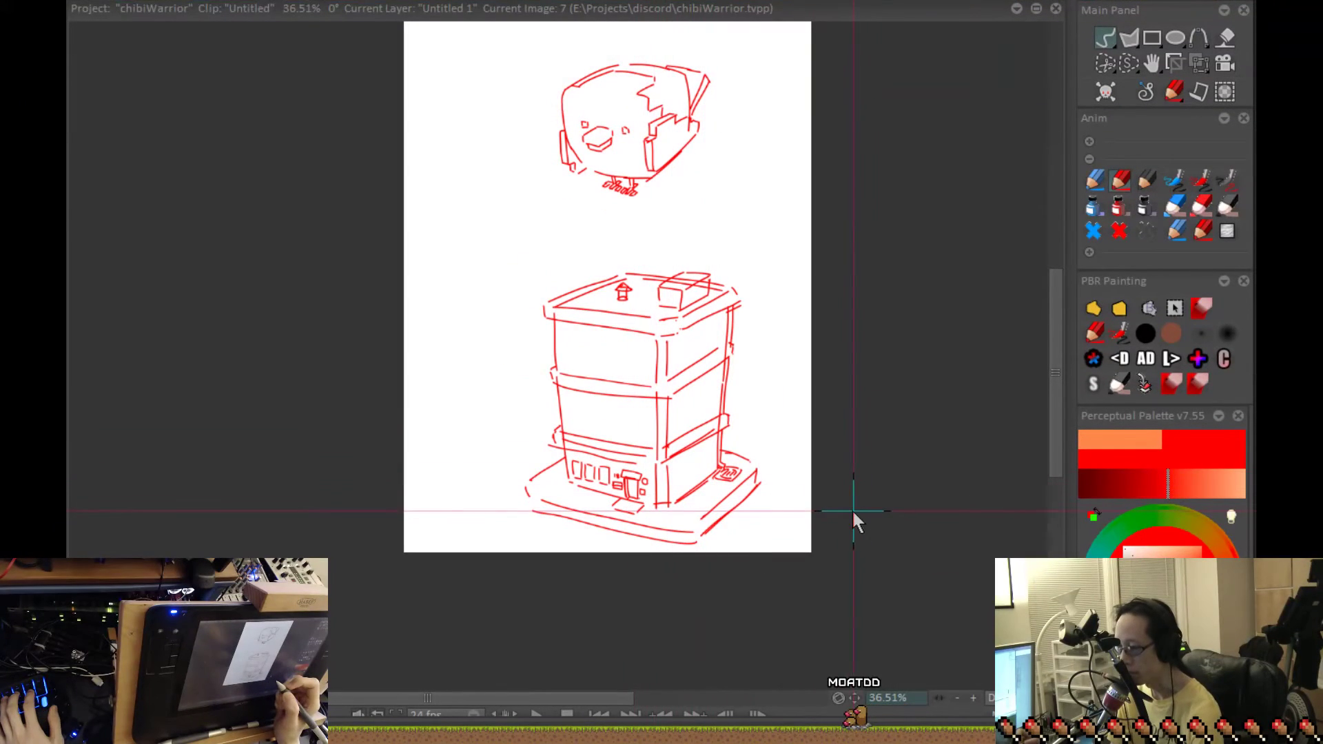
pyautogui.press('Right')
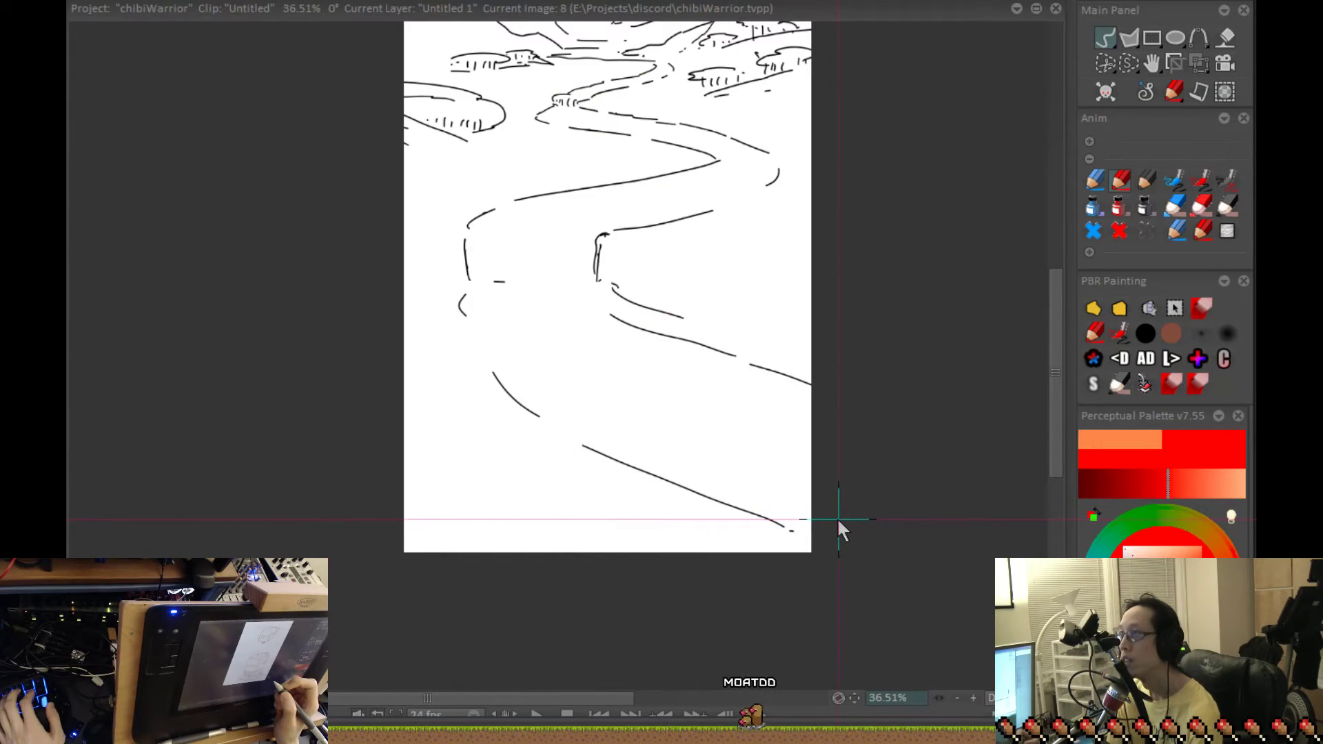
pyautogui.press('Right')
pyautogui.click(1117, 177)
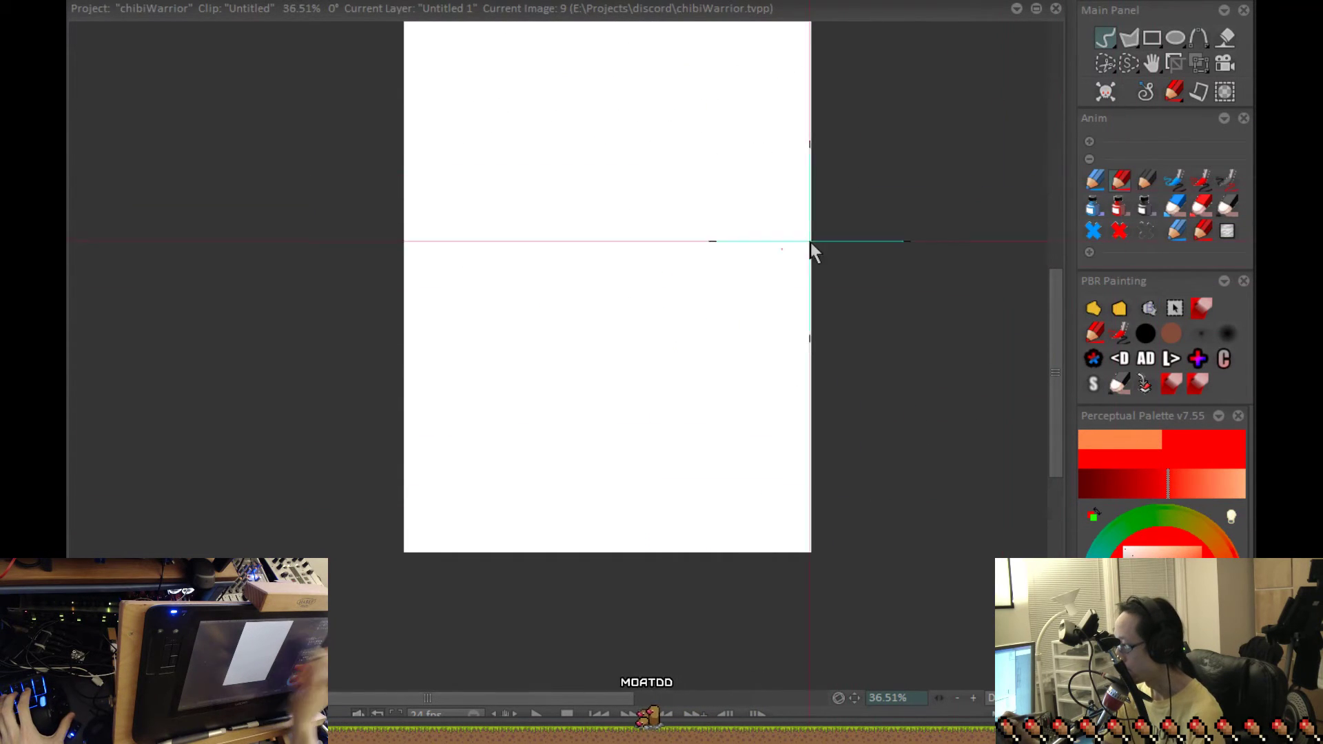
pyautogui.scroll(2, 810, 241)
pyautogui.moveTo(616, 319); pyautogui.dragTo(642, 462)
pyautogui.moveTo(585, 613); pyautogui.dragTo(775, 385)
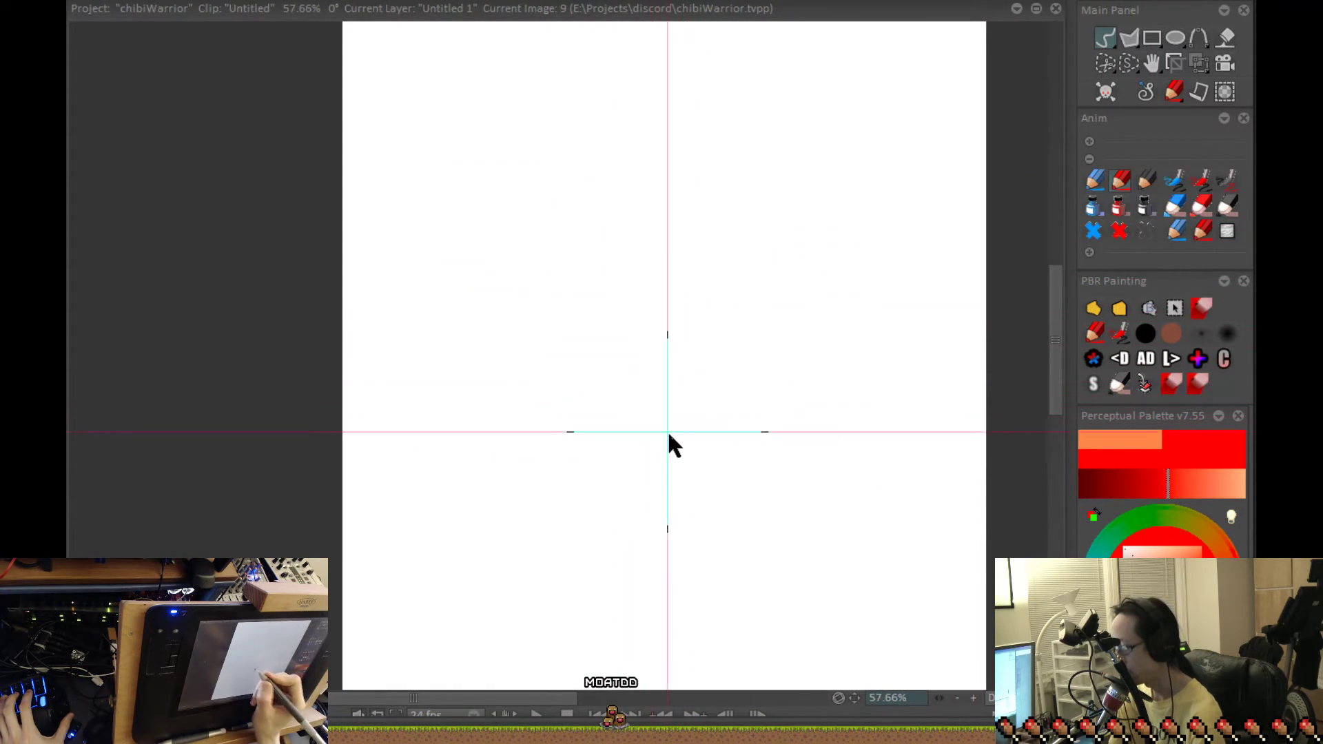
pyautogui.moveTo(534, 338); pyautogui.dragTo(866, 448)
pyautogui.moveTo(760, 308); pyautogui.dragTo(542, 426)
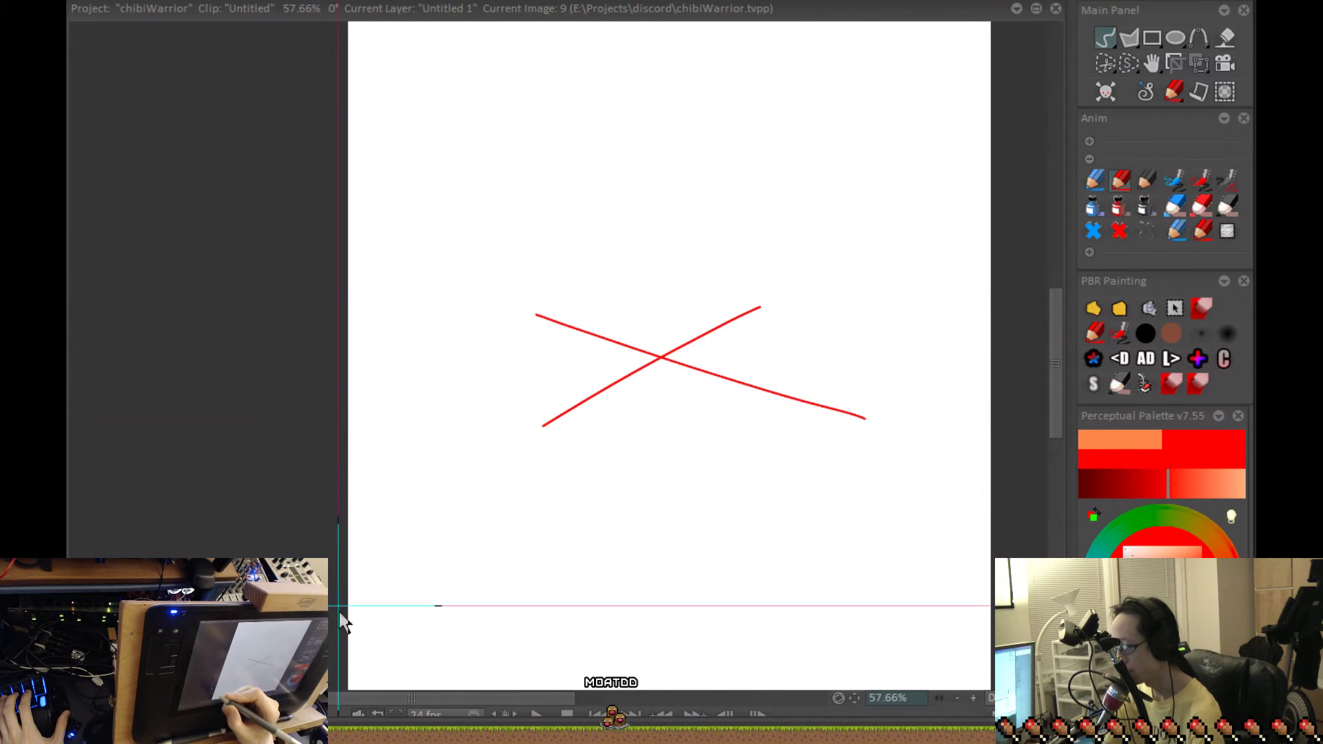
pyautogui.hotkey('ctrl', 'z')
pyautogui.hotkey('ctrl', 'z')
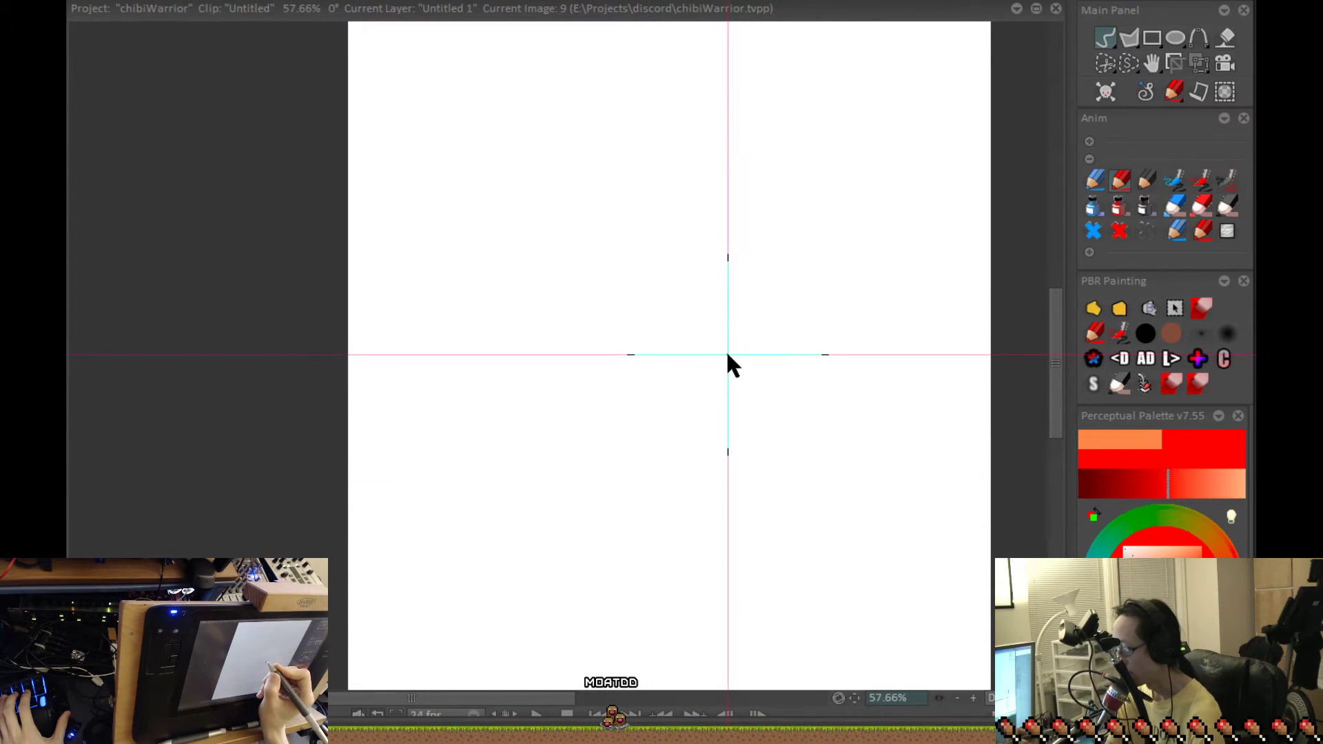
pyautogui.moveTo(727, 356); pyautogui.dragTo(652, 398)
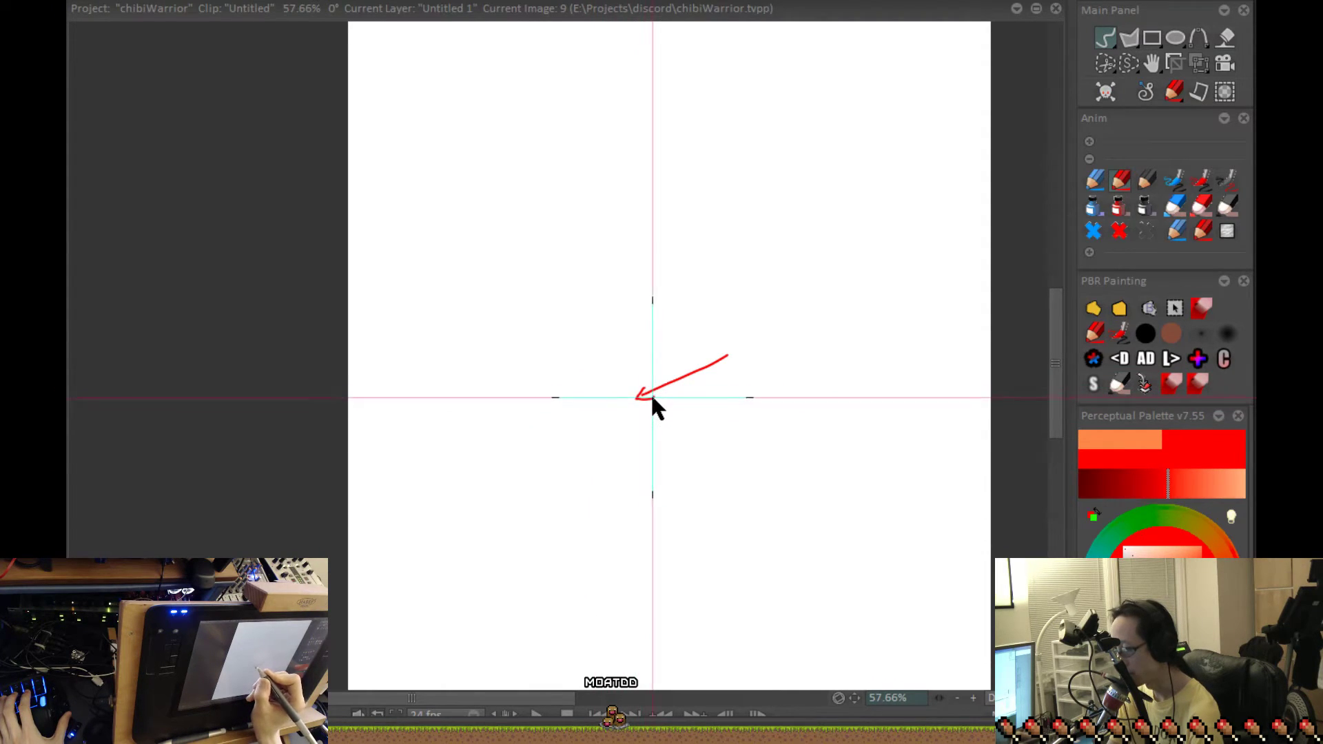
pyautogui.scroll(1, 696, 476)
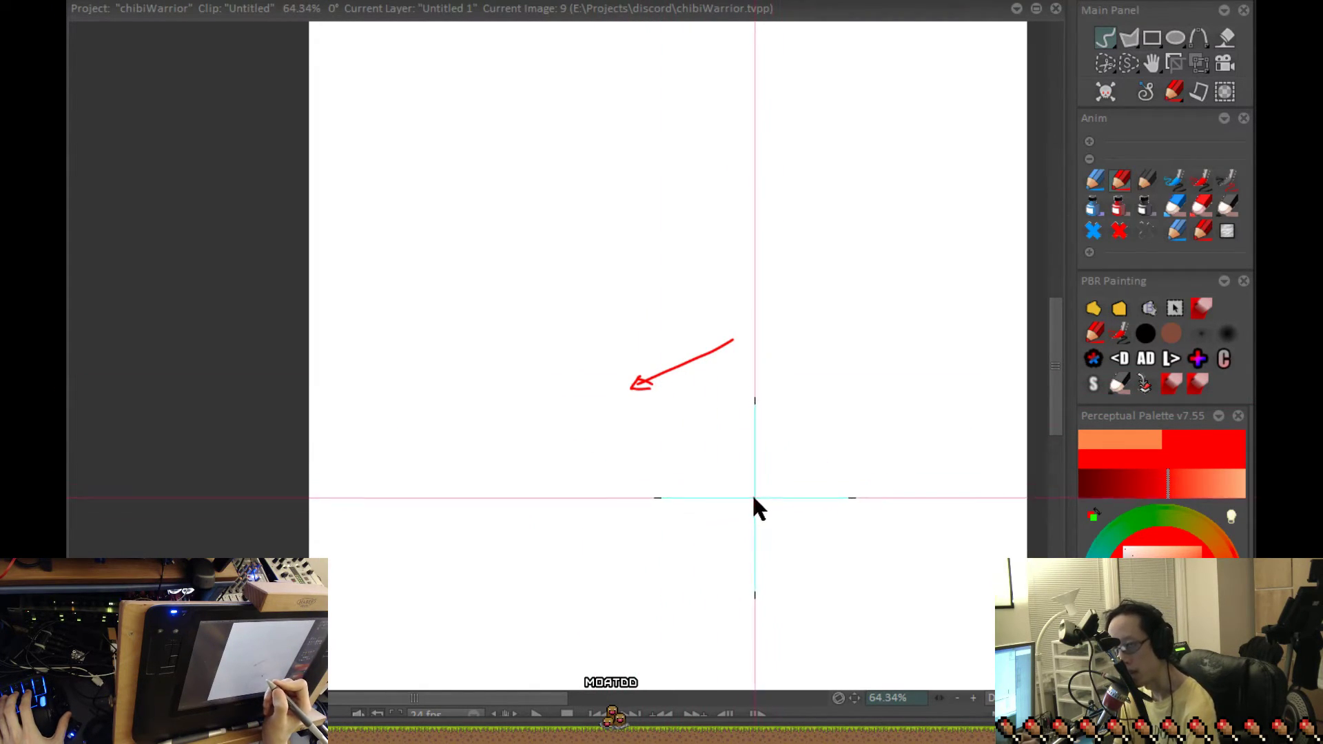
pyautogui.moveTo(744, 488); pyautogui.dragTo(781, 522)
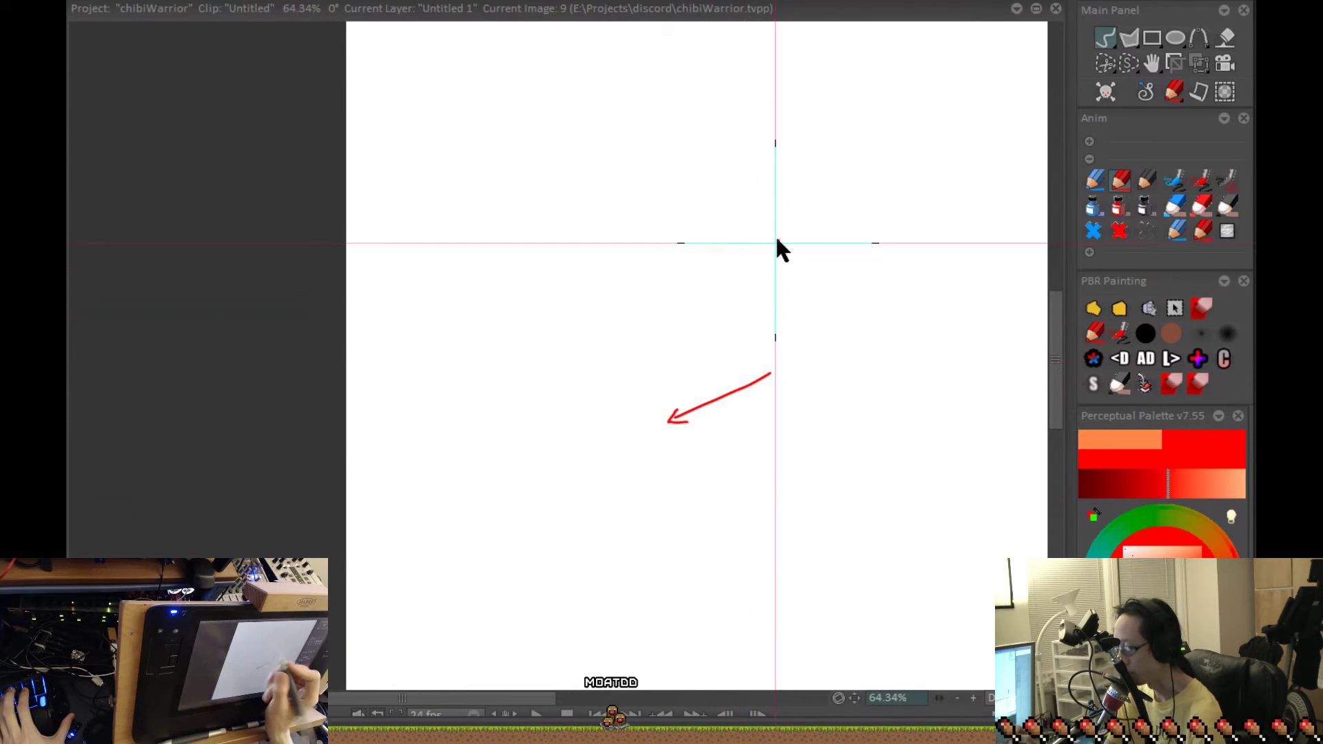
pyautogui.hotkey('ctrl', 'z')
# - Sketch the right face of a cube as a red four-sided outline near the middle of the page
pyautogui.click(774, 269)
pyautogui.click(670, 421)
pyautogui.click(664, 426)
pyautogui.moveTo(758, 393)
pyautogui.mouseDown()
pyautogui.moveTo(767, 419)
pyautogui.moveTo(782, 390)
pyautogui.mouseUp()
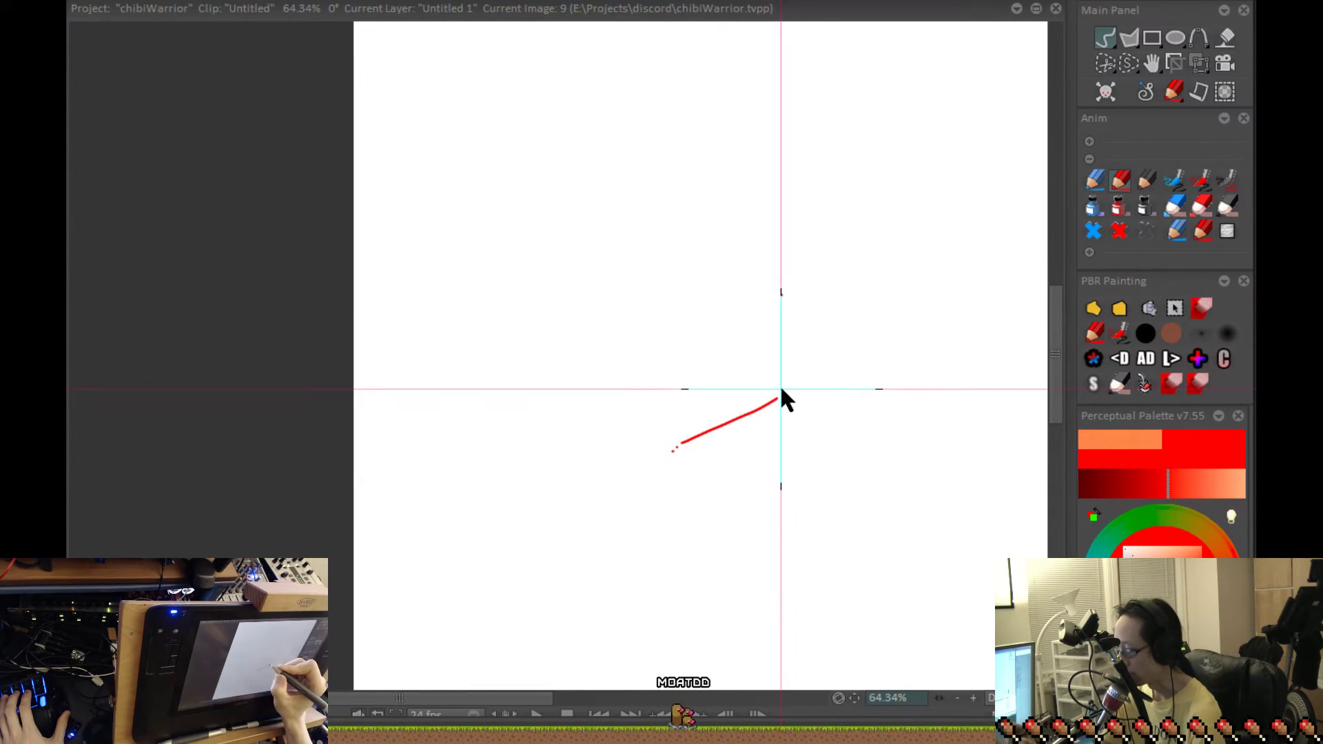
pyautogui.moveTo(781, 298); pyautogui.dragTo(780, 388)
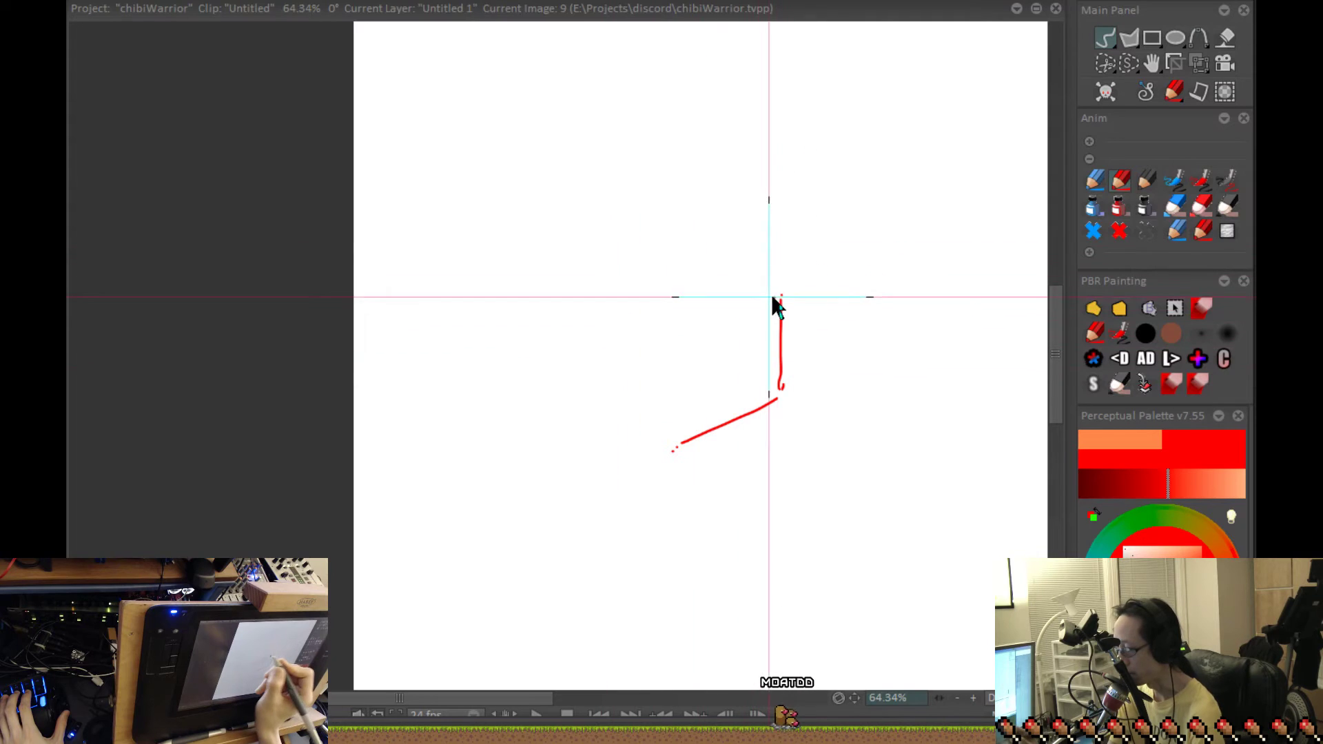
pyautogui.moveTo(777, 299)
pyautogui.mouseDown()
pyautogui.moveTo(672, 338)
pyautogui.moveTo(671, 447)
pyautogui.mouseUp()
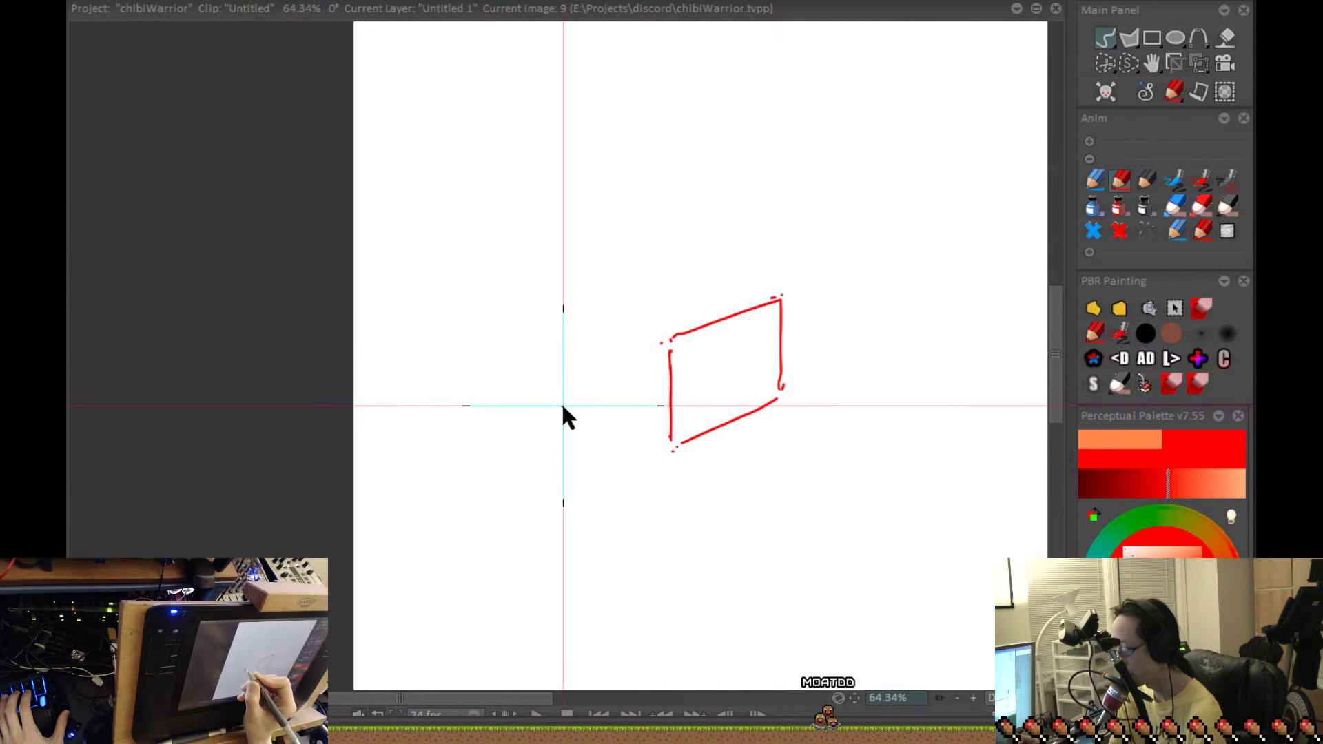
# - Add the cube's left face and top face to the red sketch, sharing the central vertical edge
pyautogui.moveTo(559, 405); pyautogui.dragTo(653, 450)
pyautogui.moveTo(558, 315); pyautogui.dragTo(561, 398)
pyautogui.moveTo(566, 313); pyautogui.dragTo(672, 341)
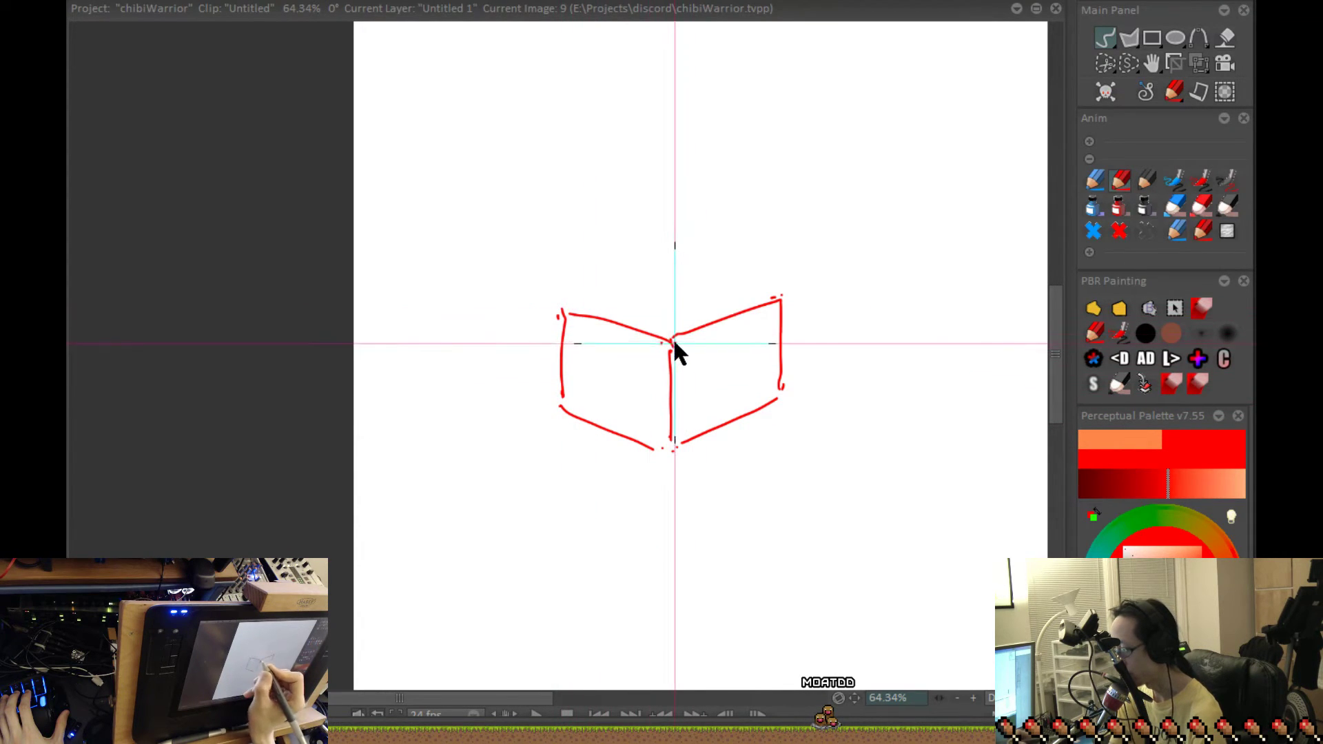
pyautogui.click(674, 284)
pyautogui.moveTo(568, 303)
pyautogui.mouseDown()
pyautogui.moveTo(668, 284)
pyautogui.moveTo(772, 295)
pyautogui.mouseUp()
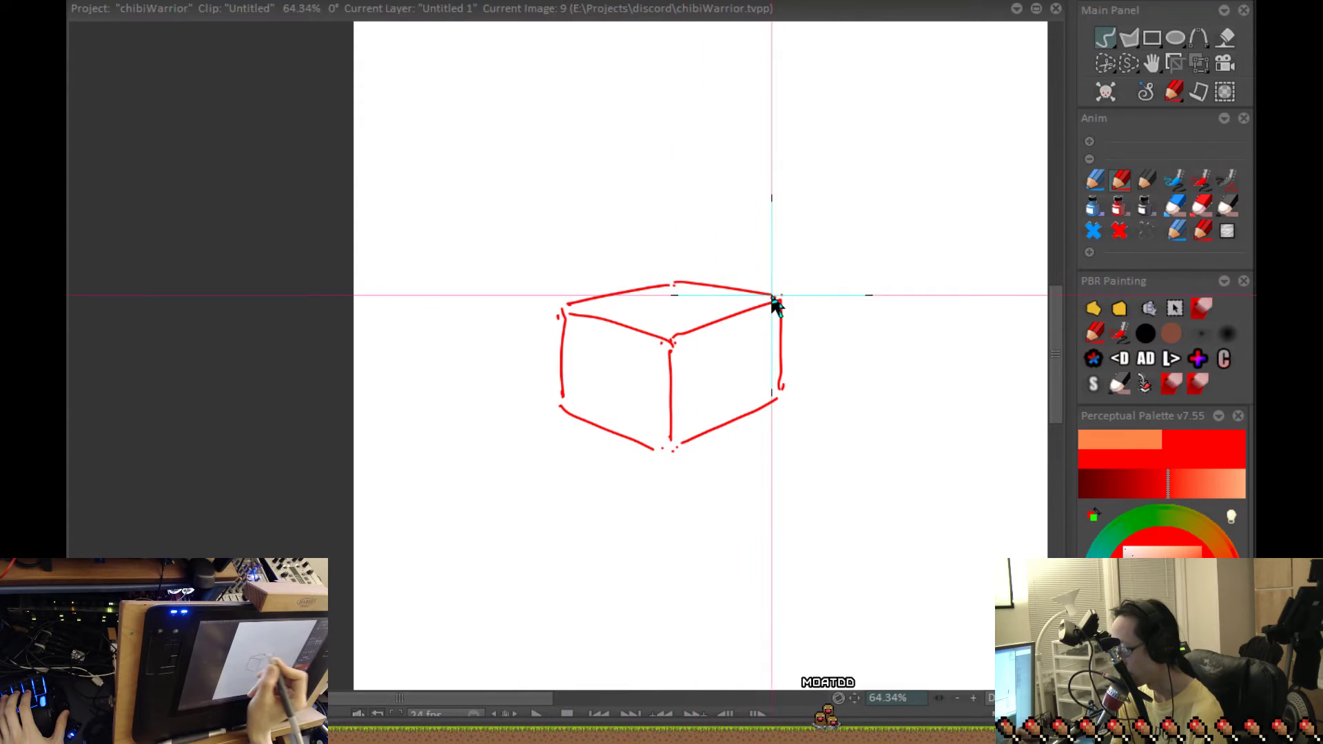
# - Sketch a second, see-through red box in perspective just right of the first cube and slightly lower
pyautogui.moveTo(817, 539); pyautogui.dragTo(822, 498)
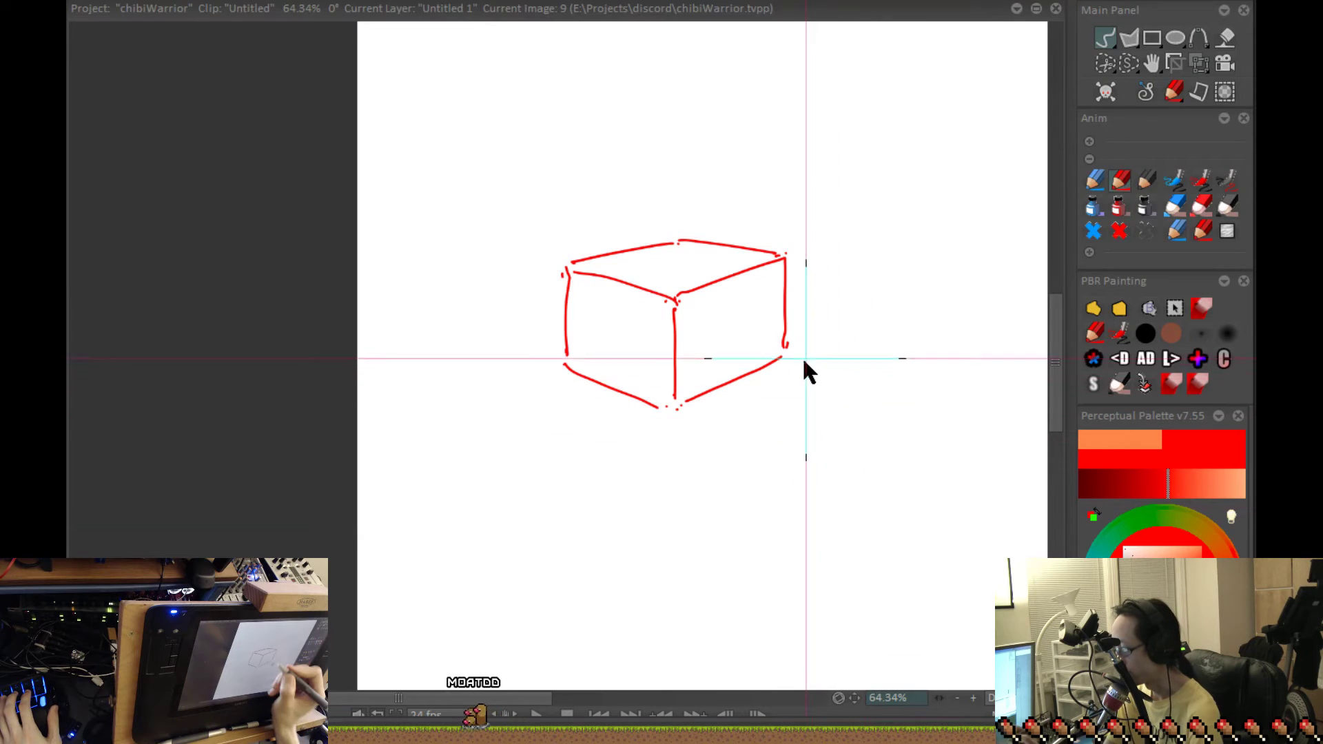
pyautogui.moveTo(853, 419)
pyautogui.mouseDown()
pyautogui.moveTo(750, 373)
pyautogui.moveTo(653, 373)
pyautogui.moveTo(767, 400)
pyautogui.mouseUp()
pyautogui.scroll(-2, 768, 323)
pyautogui.click(779, 399)
pyautogui.moveTo(657, 303)
pyautogui.mouseDown()
pyautogui.moveTo(655, 365)
pyautogui.moveTo(761, 306)
pyautogui.moveTo(774, 329)
pyautogui.moveTo(715, 265)
pyautogui.moveTo(730, 259)
pyautogui.moveTo(733, 311)
pyautogui.mouseUp()
pyautogui.click(819, 269)
pyautogui.moveTo(739, 257)
pyautogui.mouseDown()
pyautogui.moveTo(796, 267)
pyautogui.moveTo(766, 304)
pyautogui.mouseUp()
pyautogui.moveTo(825, 273)
pyautogui.mouseDown()
pyautogui.moveTo(824, 358)
pyautogui.moveTo(773, 398)
pyautogui.mouseUp()
# - Sketch a third red box right of the second one, running off the page's right edge
pyautogui.moveTo(870, 277)
pyautogui.mouseDown()
pyautogui.moveTo(810, 306)
pyautogui.moveTo(795, 399)
pyautogui.moveTo(875, 432)
pyautogui.mouseUp()
pyautogui.moveTo(805, 310); pyautogui.dragTo(888, 328)
pyautogui.click(901, 330)
pyautogui.moveTo(871, 276); pyautogui.dragTo(942, 295)
pyautogui.click(886, 450)
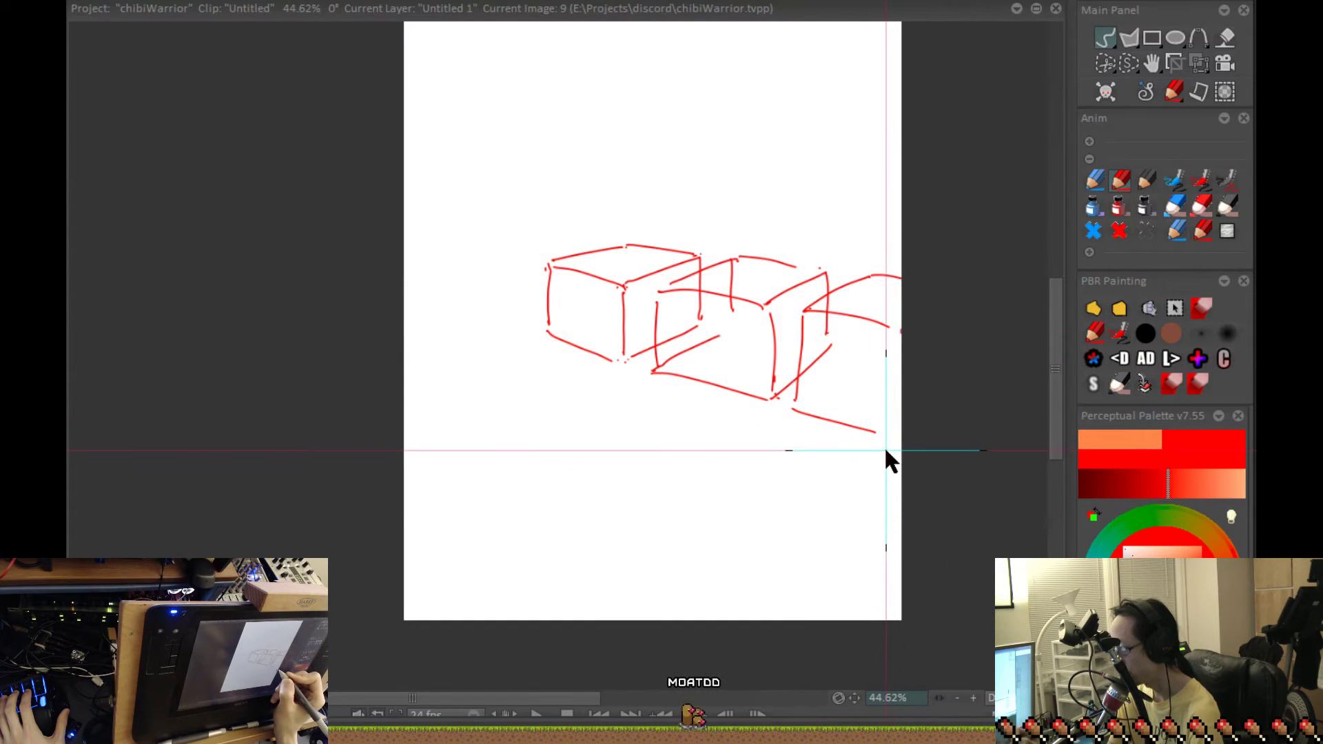
pyautogui.moveTo(901, 441); pyautogui.dragTo(915, 425)
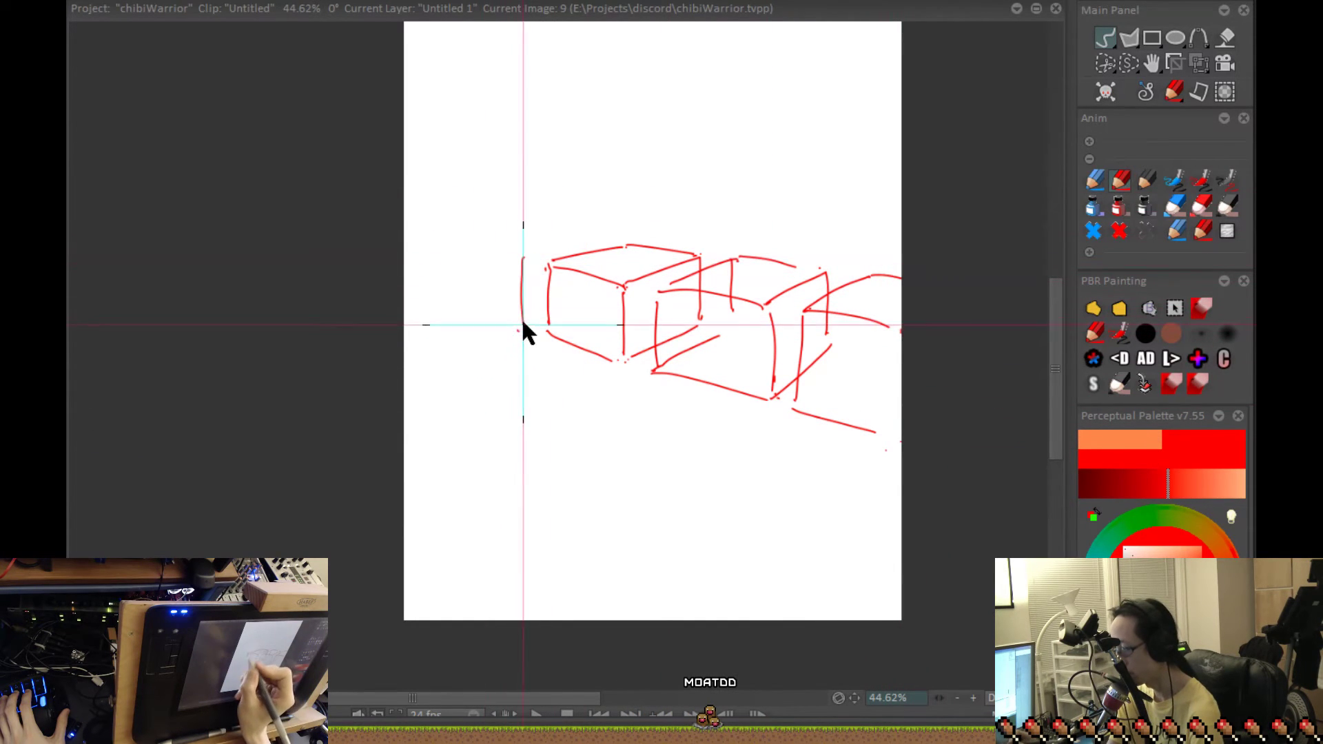
# - Sketch another red box left of the first cube and clear the whole image
pyautogui.moveTo(451, 246)
pyautogui.mouseDown()
pyautogui.moveTo(518, 256)
pyautogui.moveTo(441, 295)
pyautogui.moveTo(517, 330)
pyautogui.mouseUp()
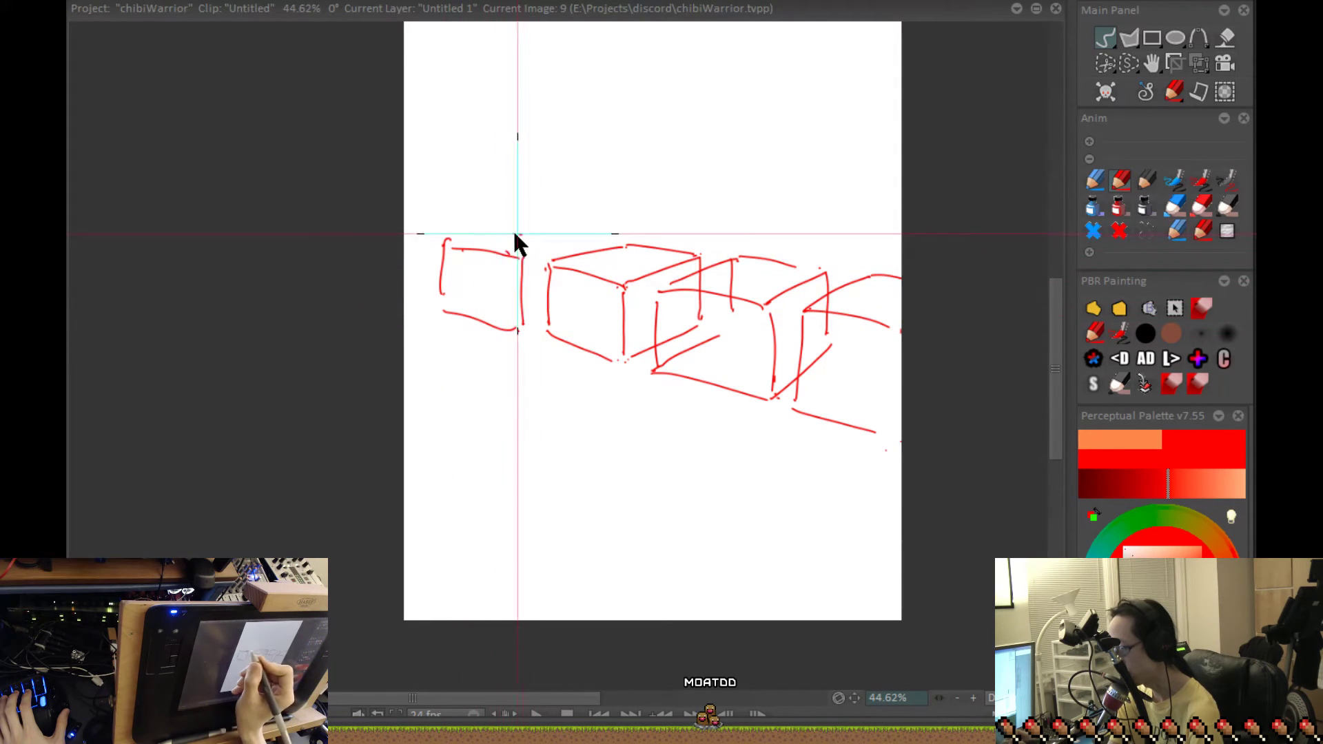
pyautogui.moveTo(437, 245); pyautogui.dragTo(598, 236)
pyautogui.moveTo(523, 327); pyautogui.dragTo(538, 322)
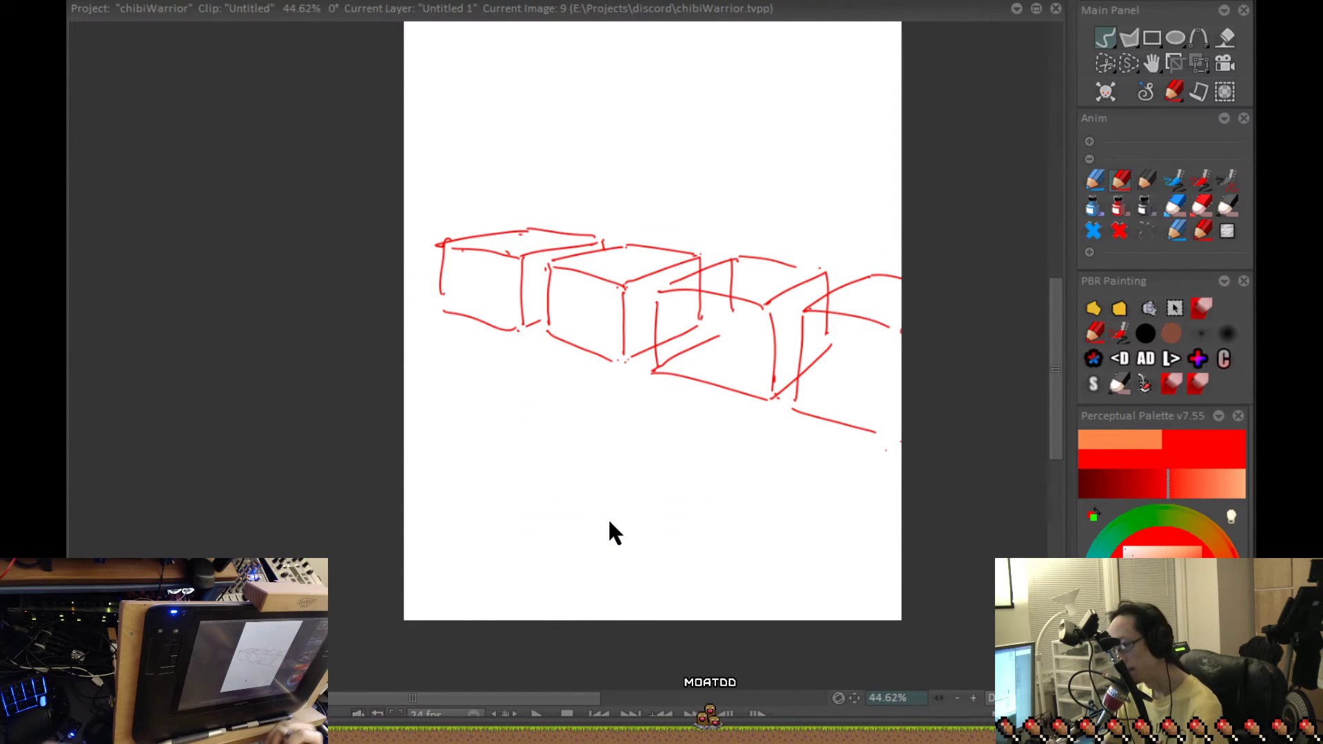
pyautogui.moveTo(851, 511)
pyautogui.mouseDown()
pyautogui.moveTo(804, 556)
pyautogui.moveTo(829, 598)
pyautogui.mouseUp()
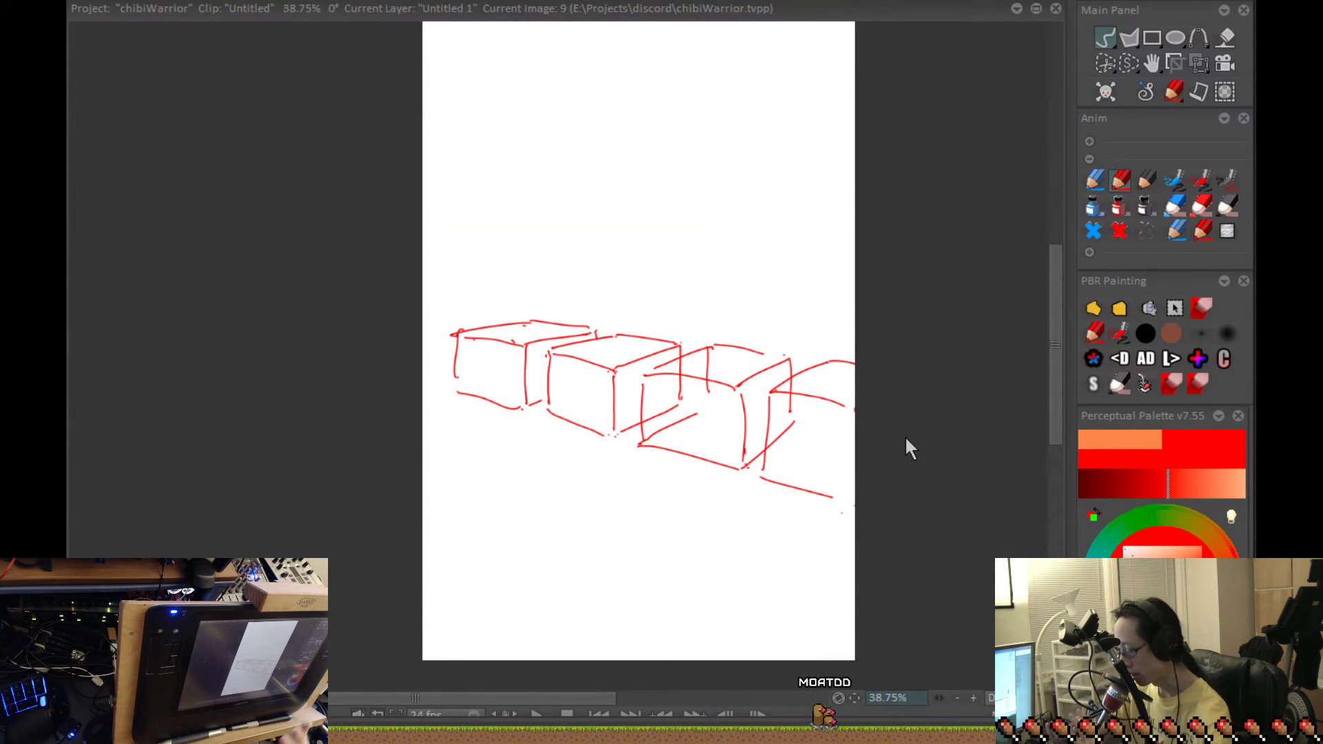
pyautogui.press('BackSpace')
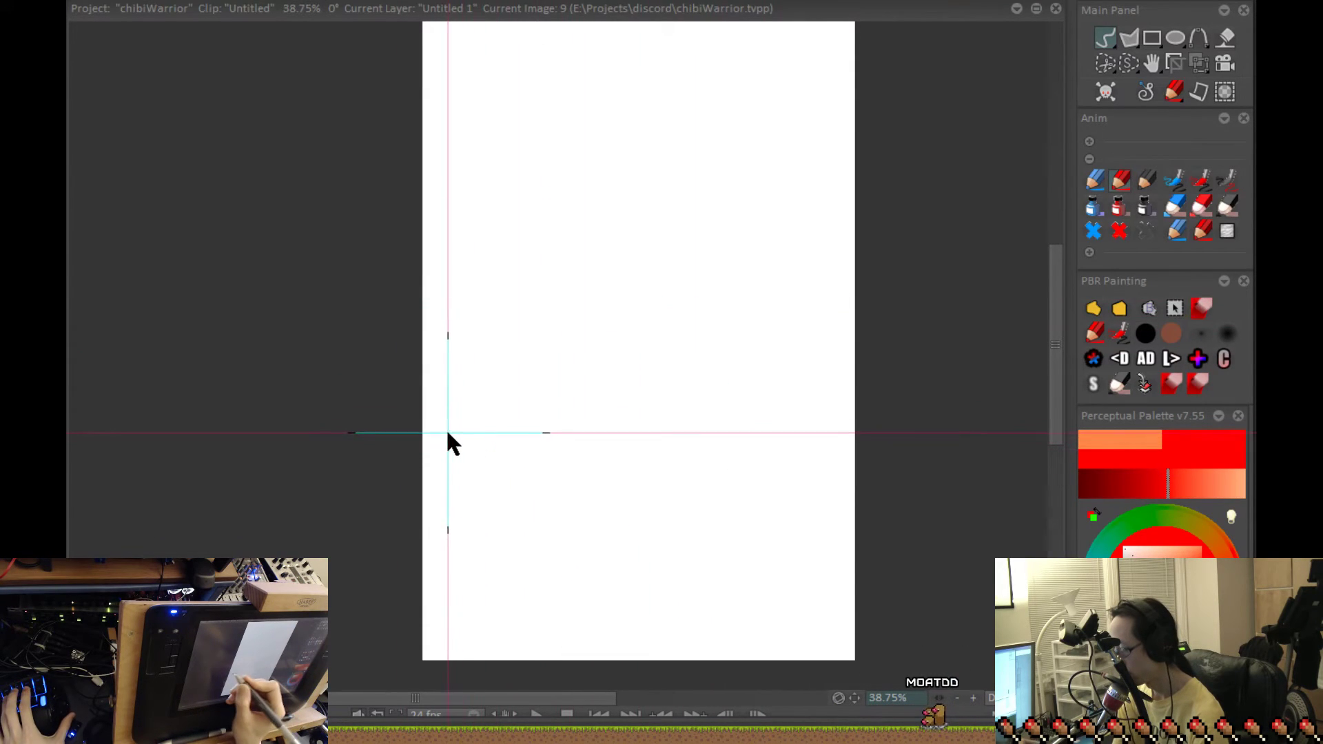
# - Sketch three separate flat red four-sided shapes in a row across the lower part of the page
pyautogui.moveTo(456, 434)
pyautogui.mouseDown()
pyautogui.moveTo(575, 462)
pyautogui.moveTo(819, 452)
pyautogui.mouseUp()
pyautogui.scroll(2, 674, 424)
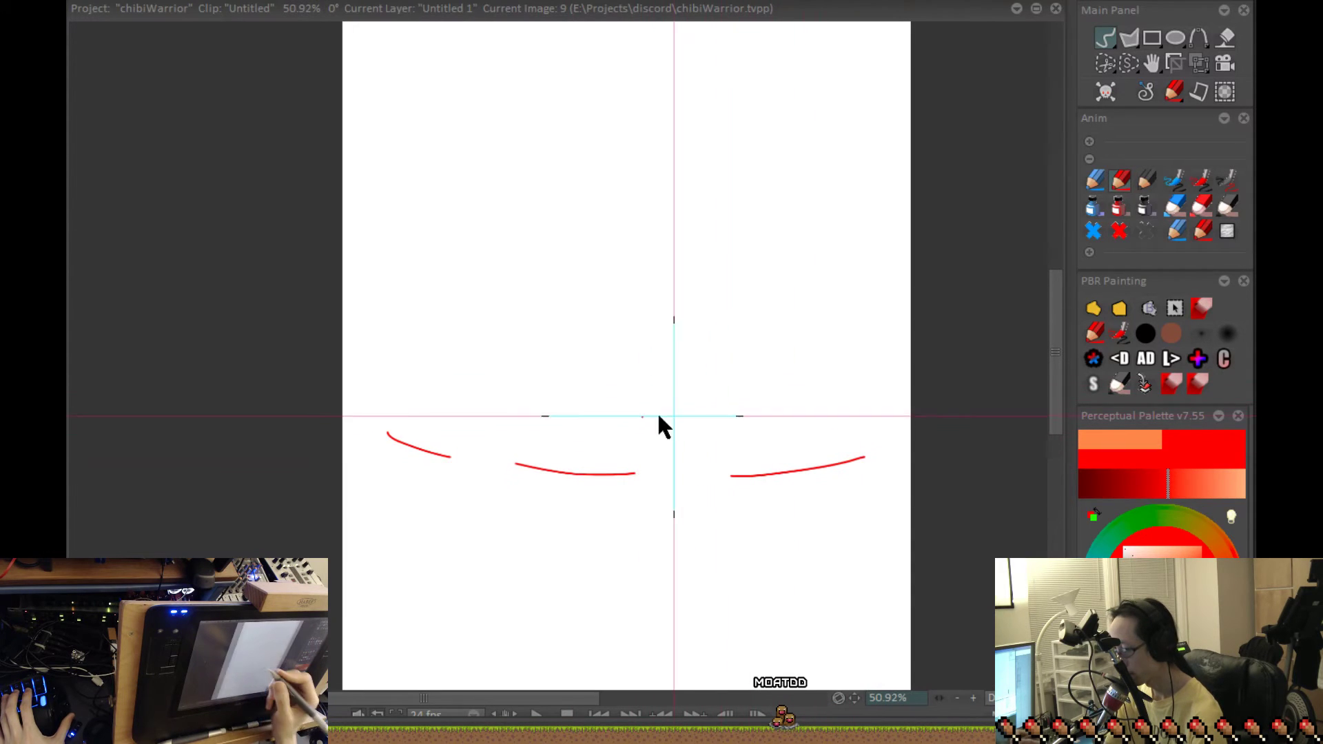
pyautogui.moveTo(526, 427)
pyautogui.mouseDown()
pyautogui.moveTo(472, 443)
pyautogui.moveTo(384, 429)
pyautogui.mouseUp()
pyautogui.moveTo(467, 415)
pyautogui.mouseDown()
pyautogui.moveTo(523, 419)
pyautogui.moveTo(561, 449)
pyautogui.moveTo(510, 465)
pyautogui.mouseUp()
pyautogui.moveTo(646, 434); pyautogui.dragTo(637, 475)
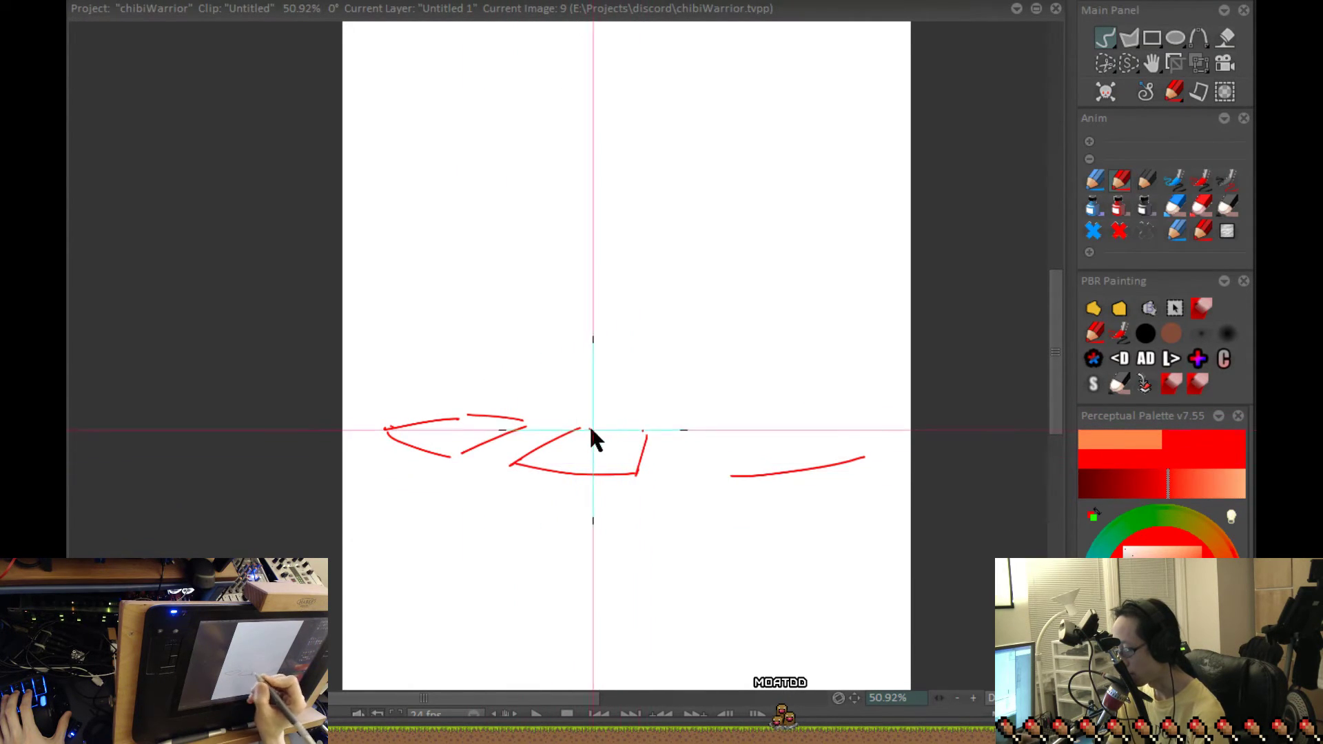
pyautogui.moveTo(585, 425)
pyautogui.mouseDown()
pyautogui.moveTo(644, 427)
pyautogui.moveTo(727, 459)
pyautogui.moveTo(734, 480)
pyautogui.mouseUp()
pyautogui.click(737, 469)
pyautogui.moveTo(718, 430)
pyautogui.mouseDown()
pyautogui.moveTo(806, 426)
pyautogui.moveTo(872, 455)
pyautogui.mouseUp()
pyautogui.moveTo(717, 260)
pyautogui.mouseDown()
pyautogui.moveTo(641, 264)
pyautogui.moveTo(681, 342)
pyautogui.moveTo(827, 319)
pyautogui.mouseUp()
pyautogui.moveTo(713, 267); pyautogui.dragTo(827, 319)
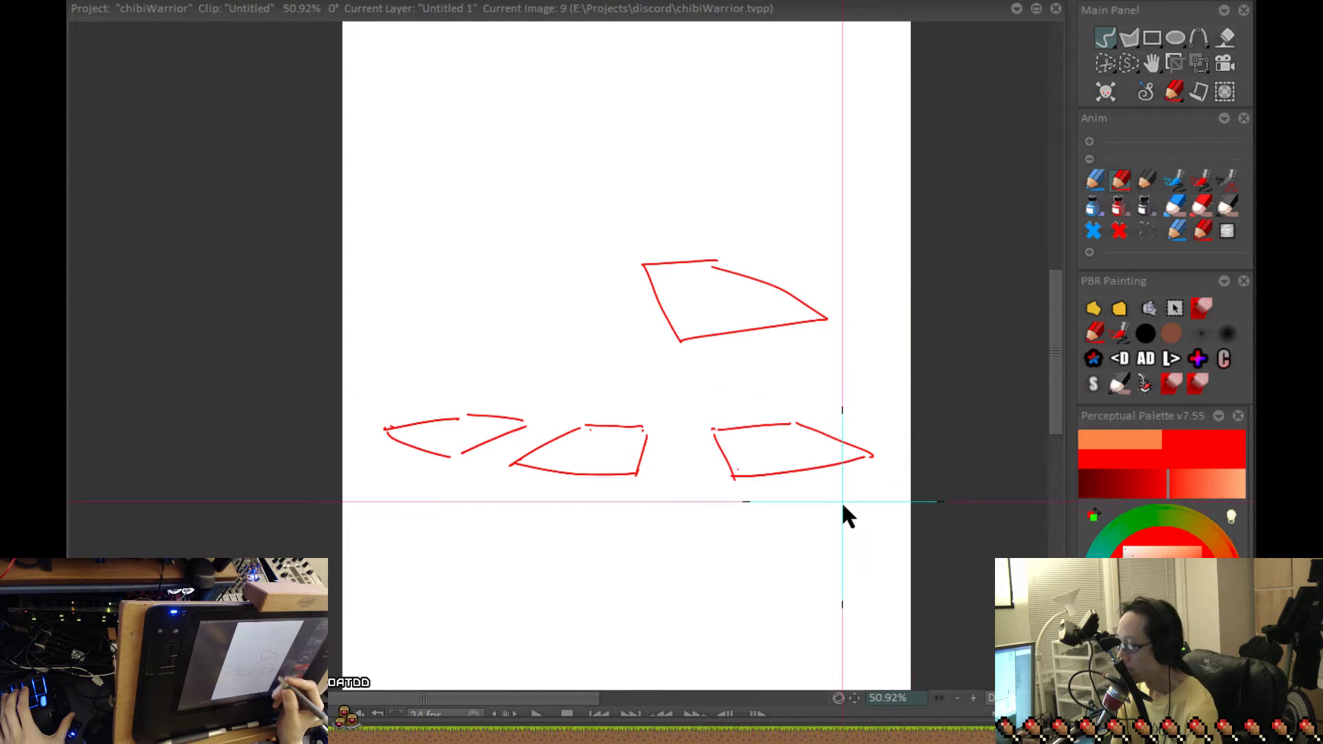
pyautogui.hotkey('ctrl', 'z')
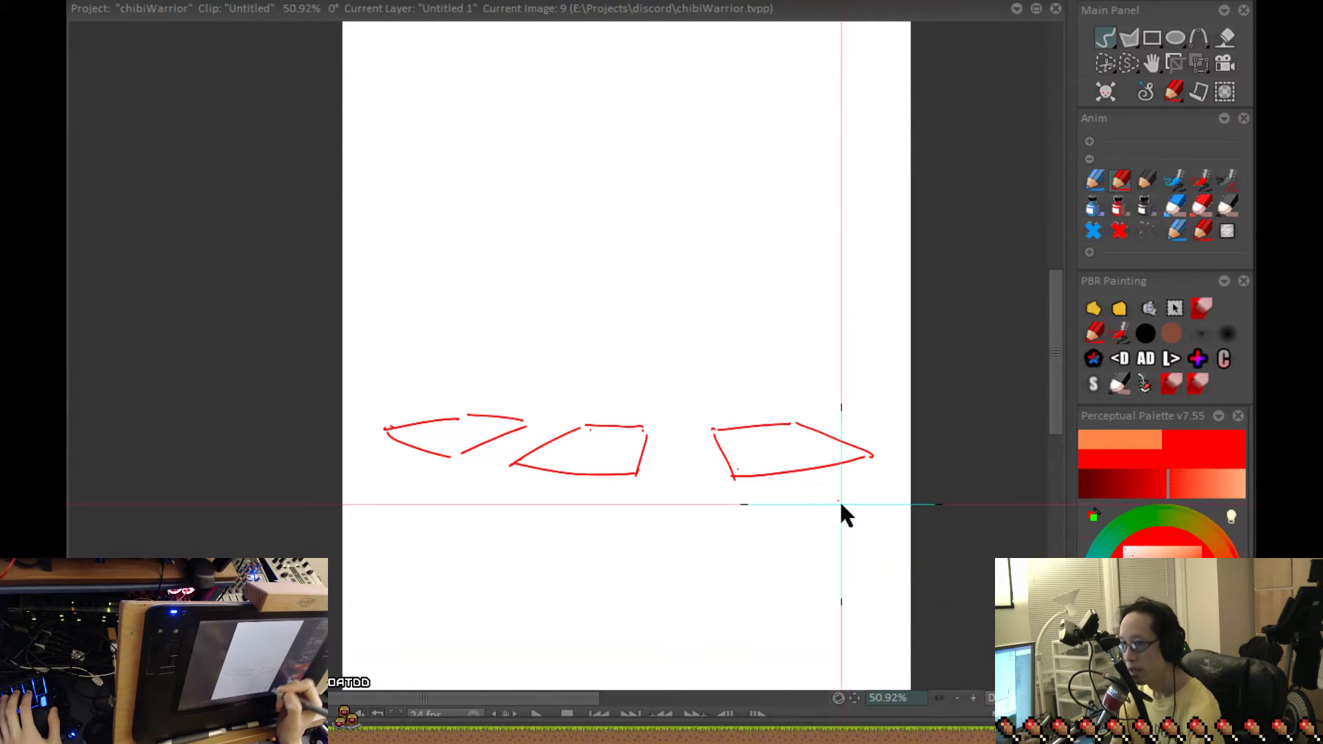
pyautogui.moveTo(785, 551); pyautogui.dragTo(812, 639)
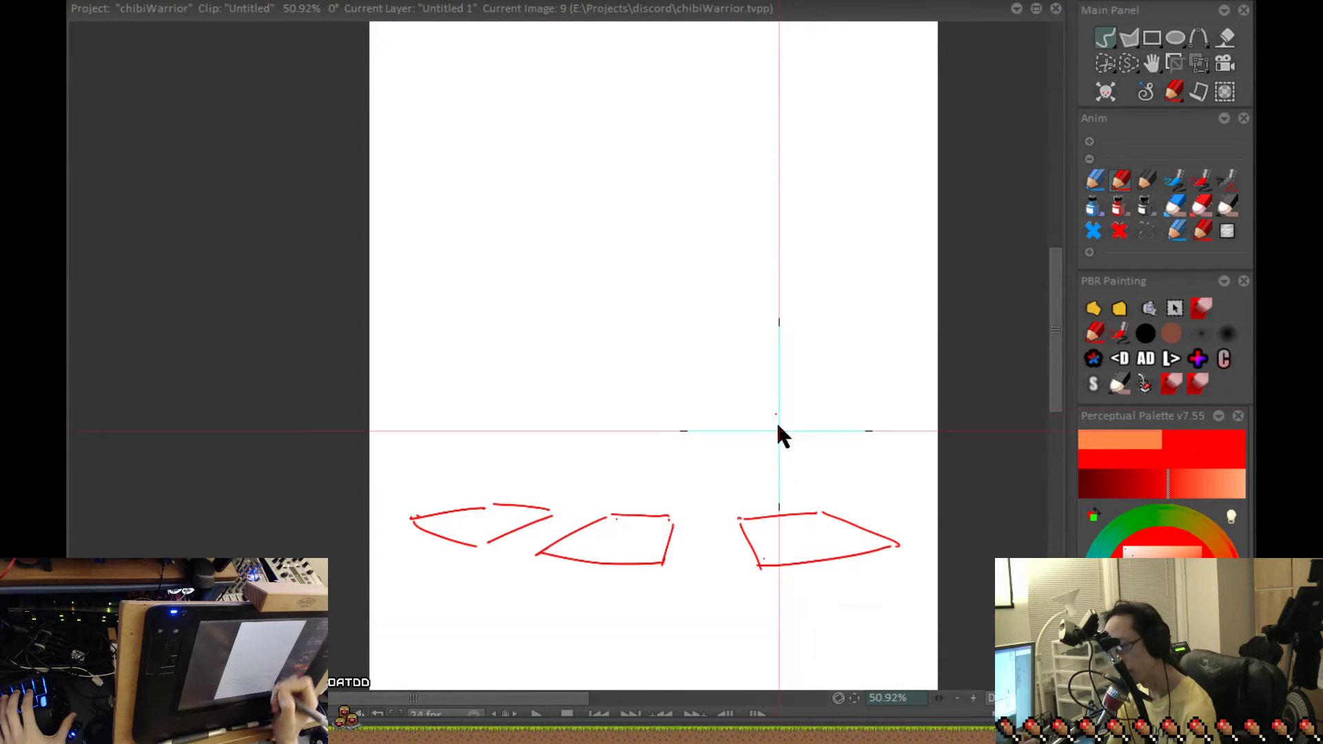
pyautogui.moveTo(785, 496); pyautogui.dragTo(797, 599)
pyautogui.moveTo(772, 123)
pyautogui.mouseDown()
pyautogui.moveTo(476, 211)
pyautogui.moveTo(736, 458)
pyautogui.mouseUp()
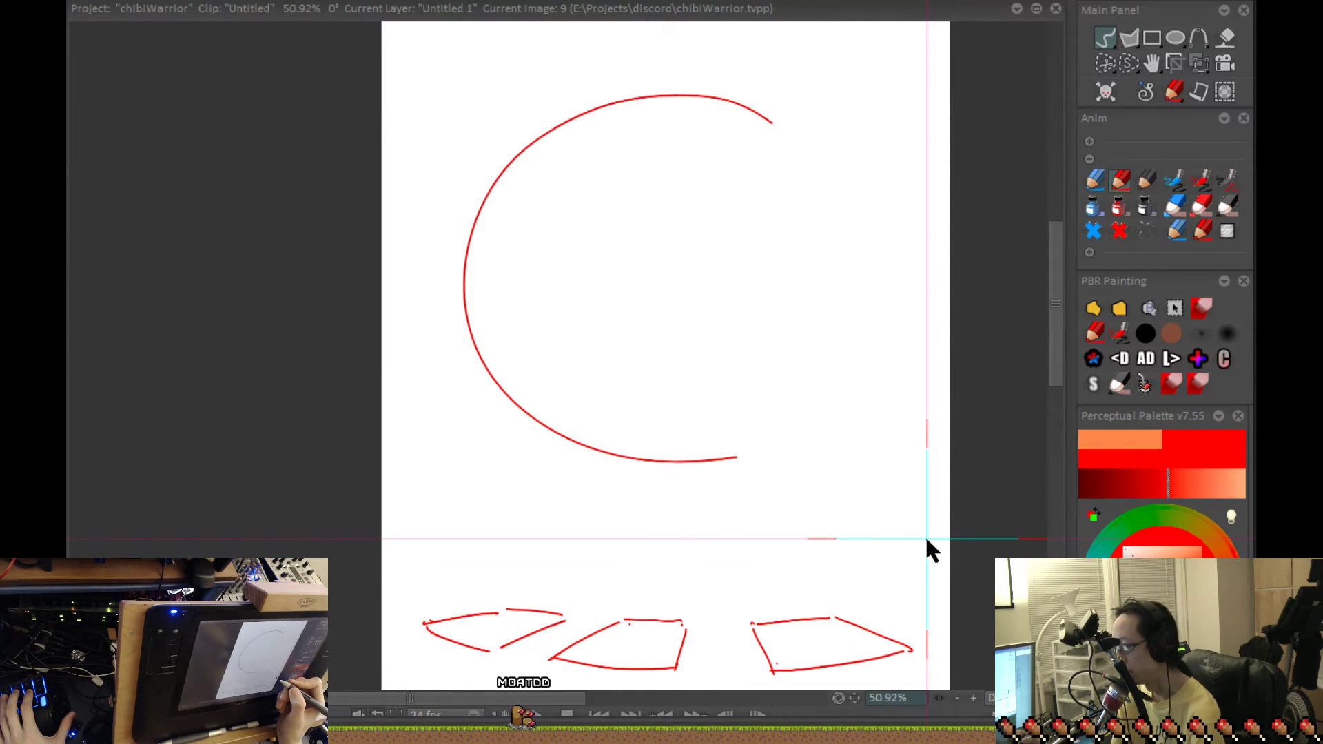
pyautogui.hotkey('ctrl', 'z')
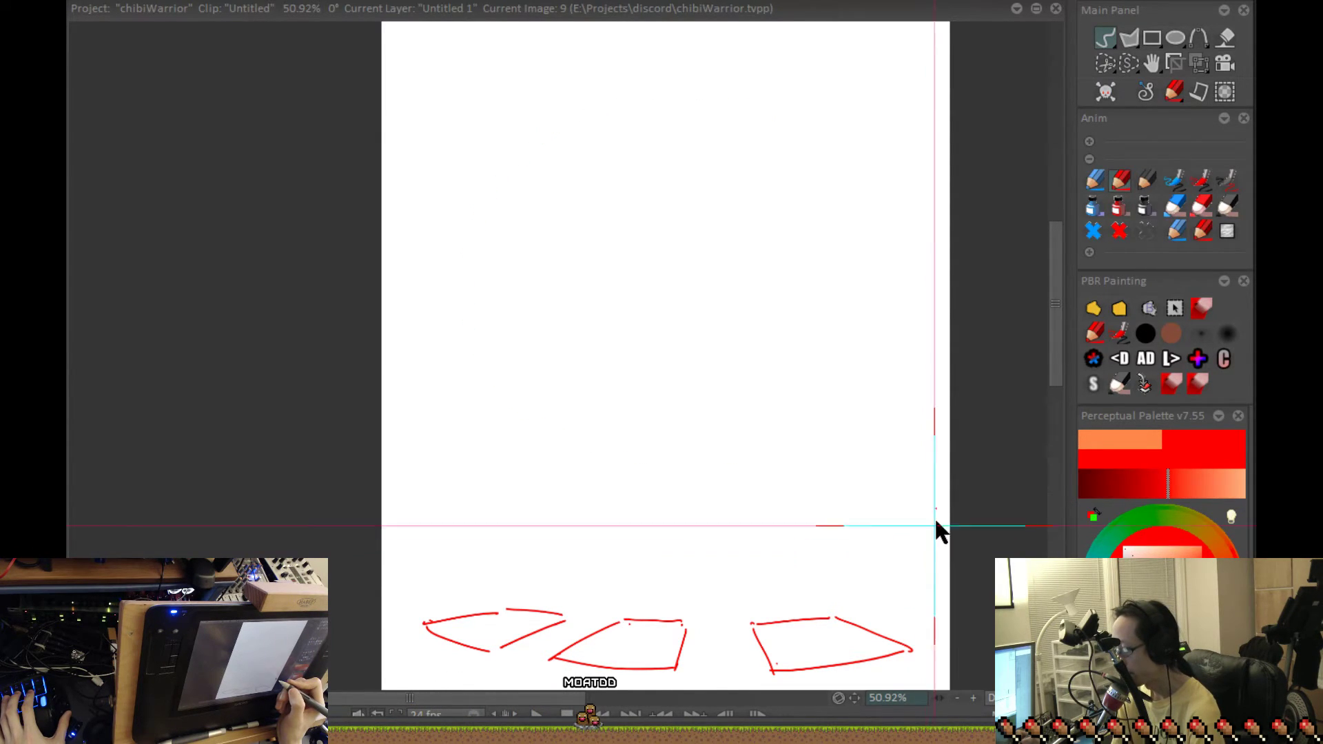
# - Draw one long, slightly arched red line across the page's width and clear the image
pyautogui.moveTo(713, 257); pyautogui.dragTo(833, 258)
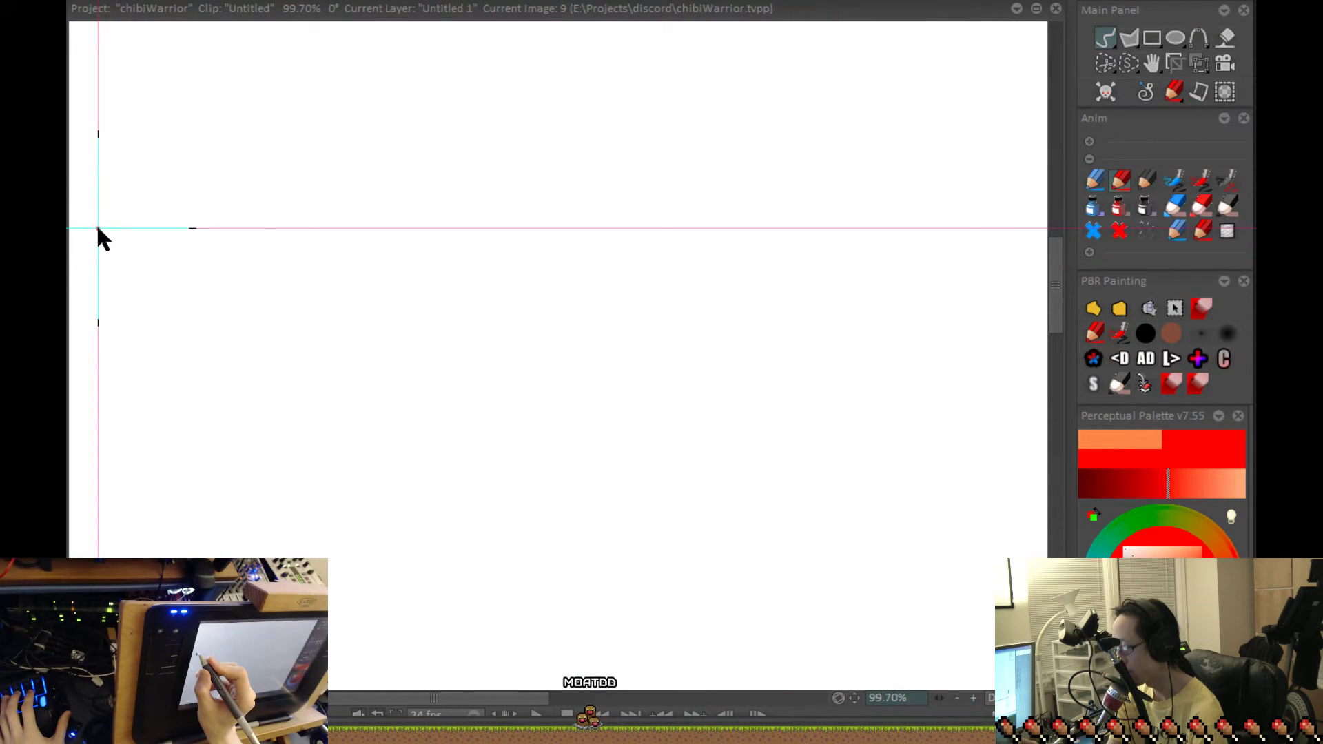
pyautogui.moveTo(98, 230)
pyautogui.mouseDown()
pyautogui.moveTo(485, 214)
pyautogui.moveTo(1010, 230)
pyautogui.mouseUp()
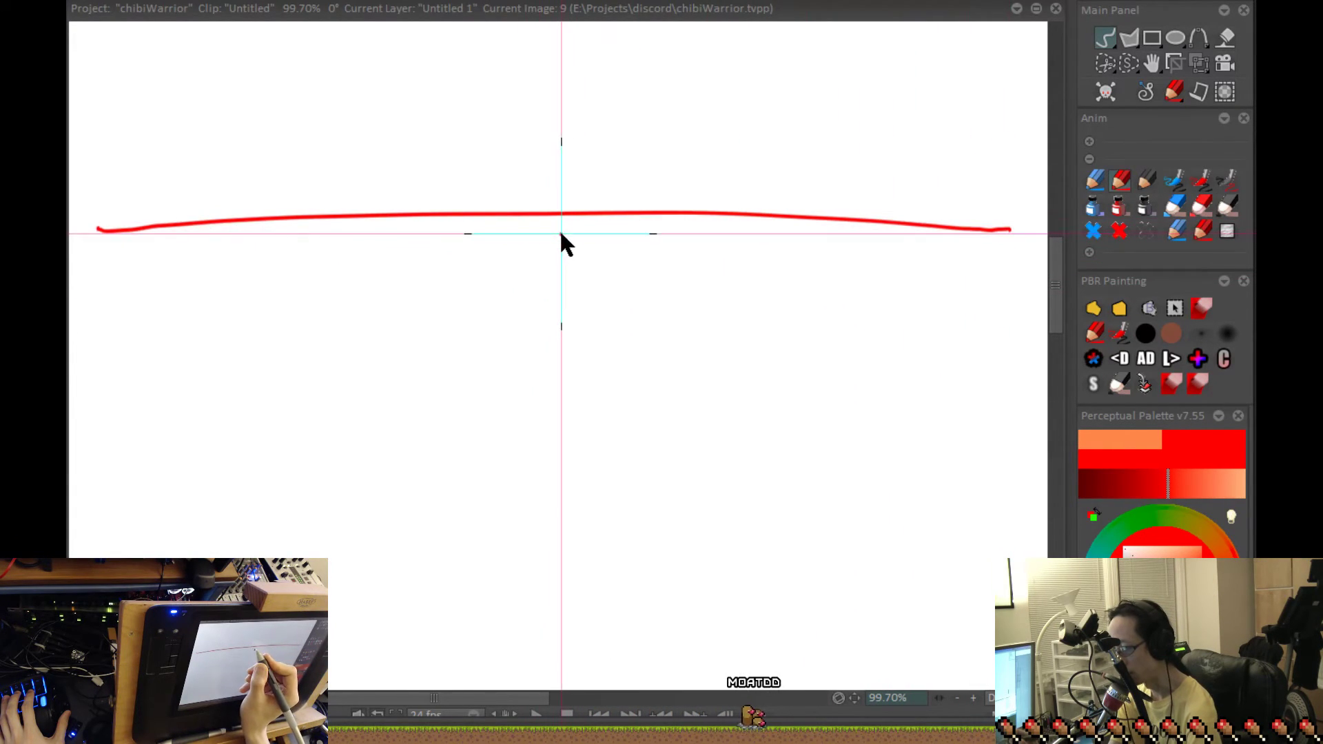
pyautogui.moveTo(560, 211); pyautogui.dragTo(562, 234)
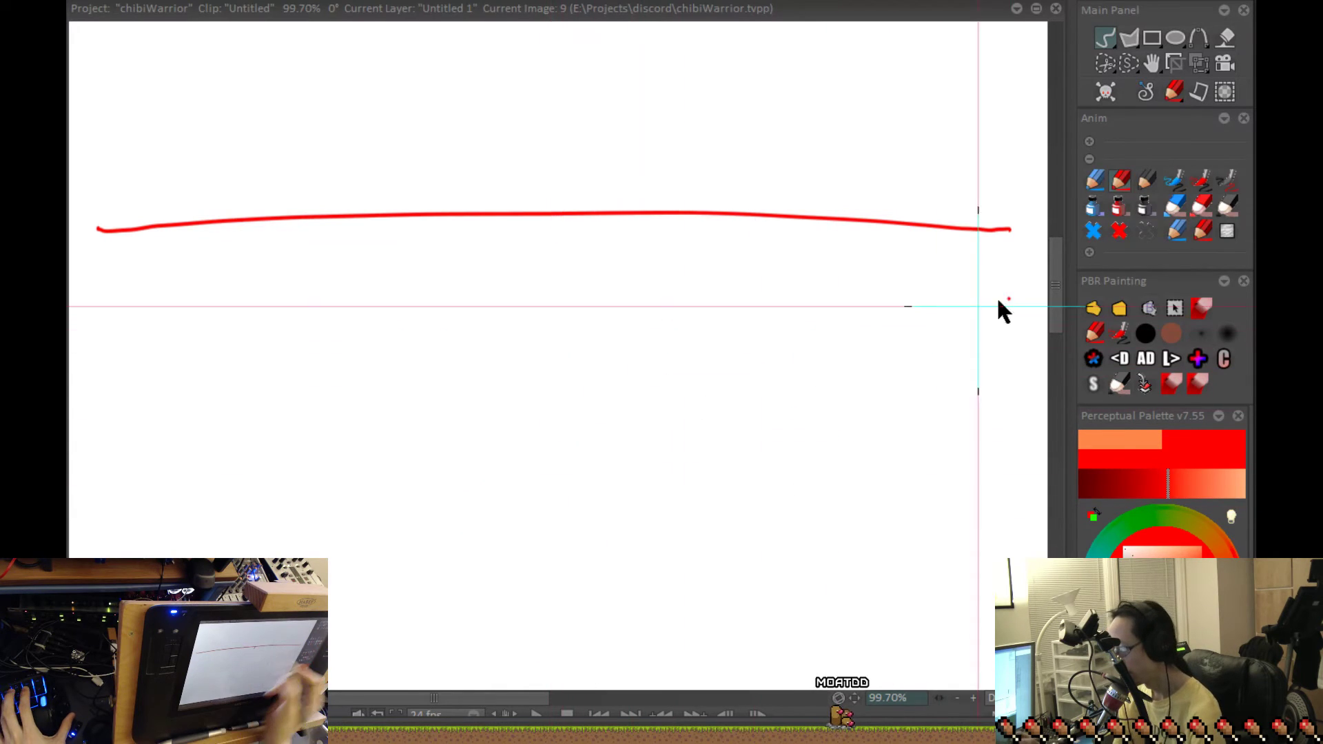
pyautogui.press('BackSpace')
# - Draw a long straight horizontal red line across the upper page, building it from short segments between marked points
pyautogui.click(112, 237)
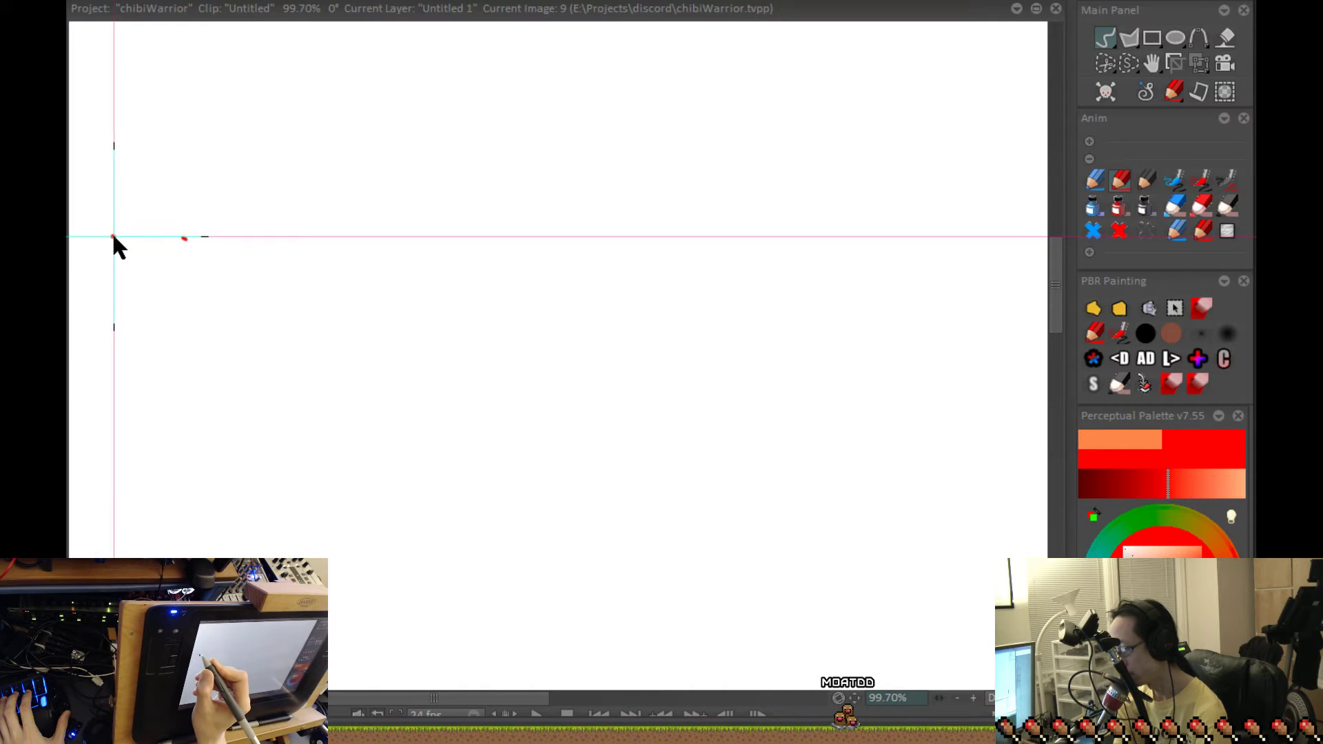
pyautogui.moveTo(112, 237); pyautogui.dragTo(564, 237)
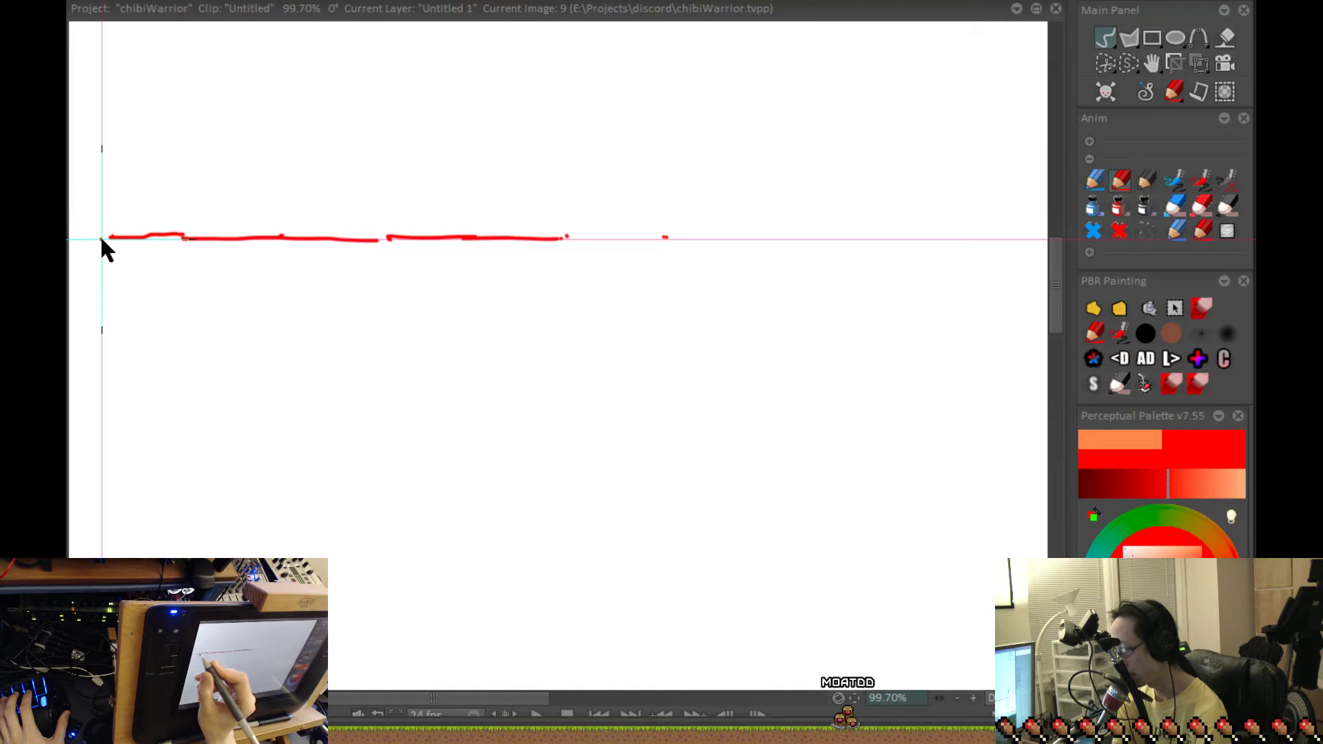
pyautogui.moveTo(665, 238); pyautogui.dragTo(566, 238)
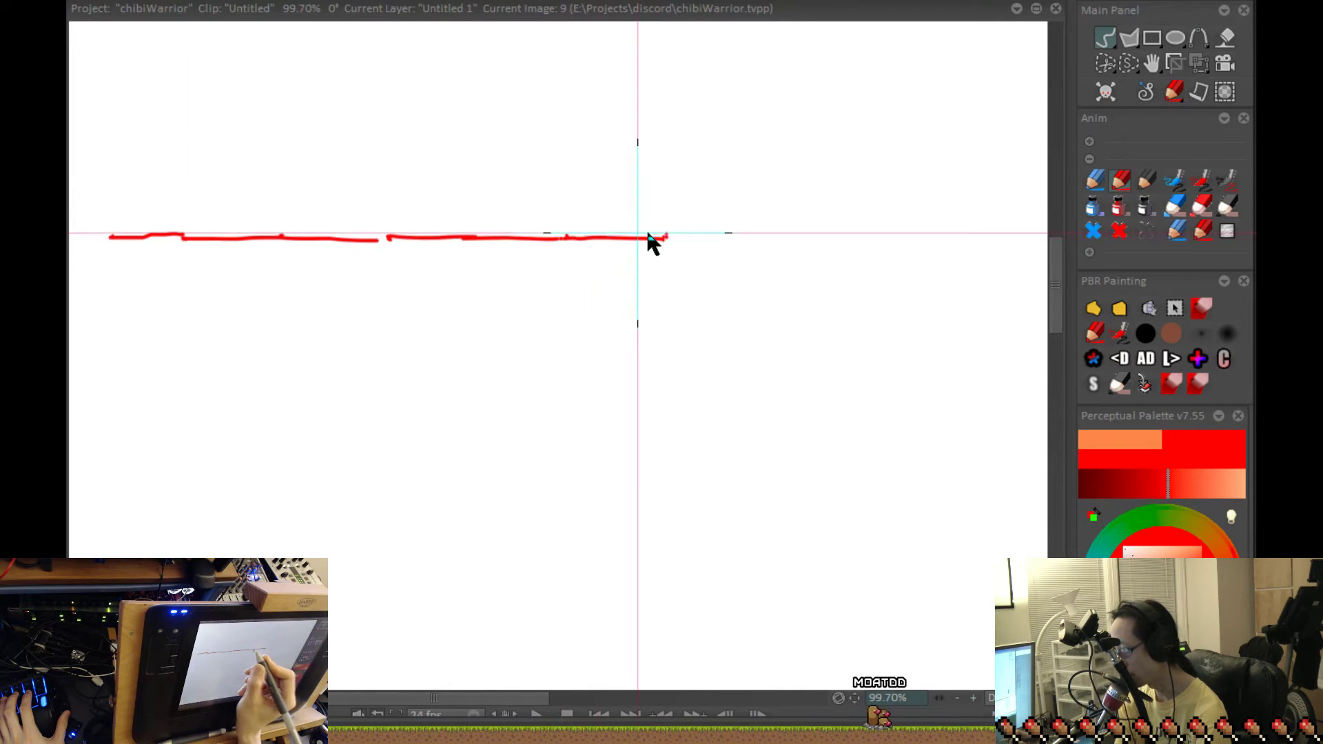
pyautogui.click(800, 238)
pyautogui.moveTo(669, 238); pyautogui.dragTo(909, 239)
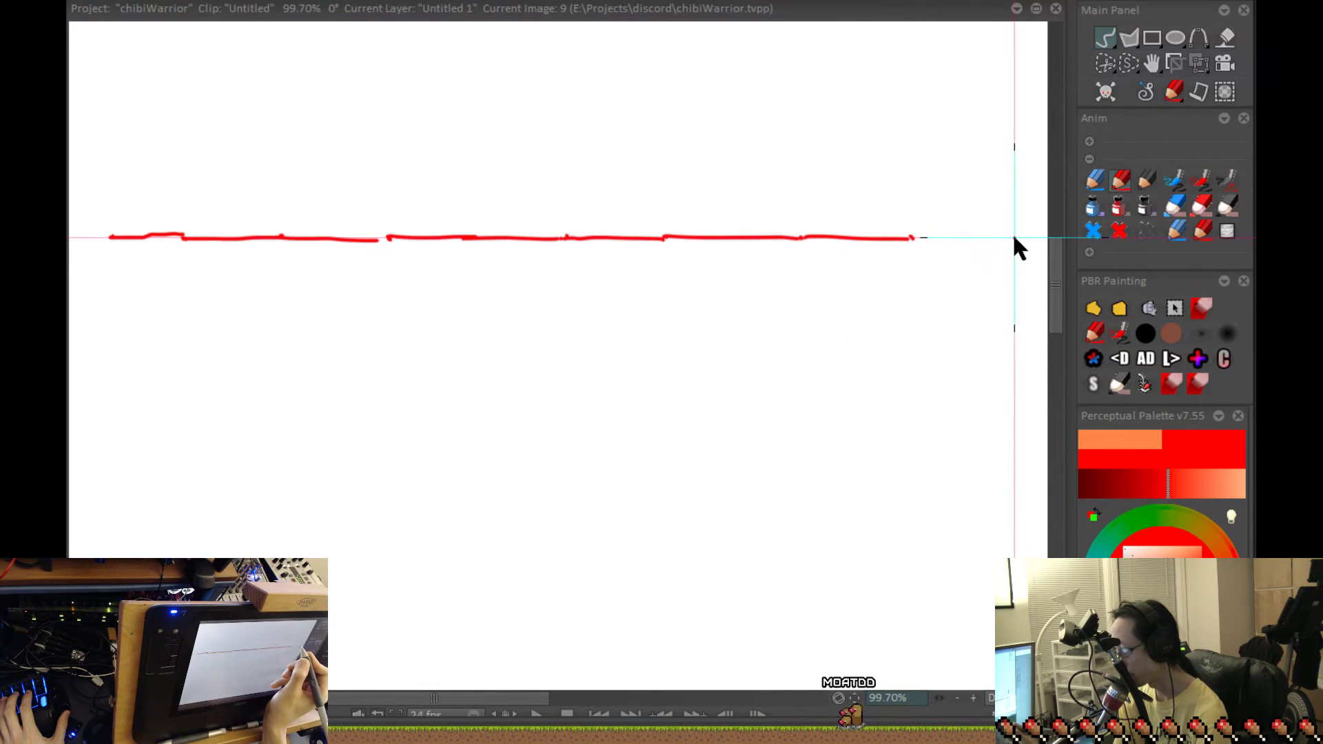
pyautogui.moveTo(1014, 237); pyautogui.dragTo(923, 236)
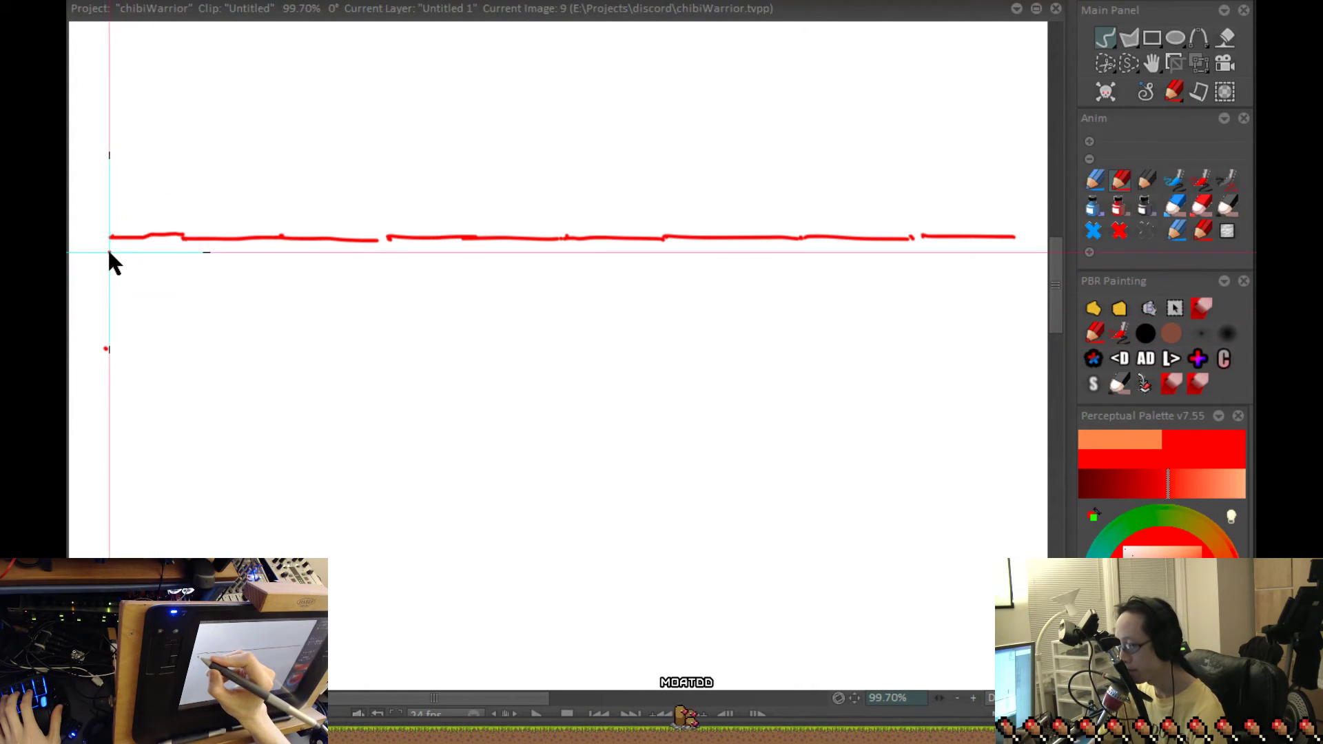
# - Sketch two adjoining rectangles below the left end of the long line, the first one wide and the second about half as wide
pyautogui.moveTo(101, 242); pyautogui.dragTo(98, 336)
pyautogui.hotkey('ctrl', 'z')
pyautogui.moveTo(104, 241)
pyautogui.mouseDown()
pyautogui.moveTo(105, 341)
pyautogui.moveTo(188, 351)
pyautogui.mouseUp()
pyautogui.hotkey('ctrl', 'z')
pyautogui.click(190, 354)
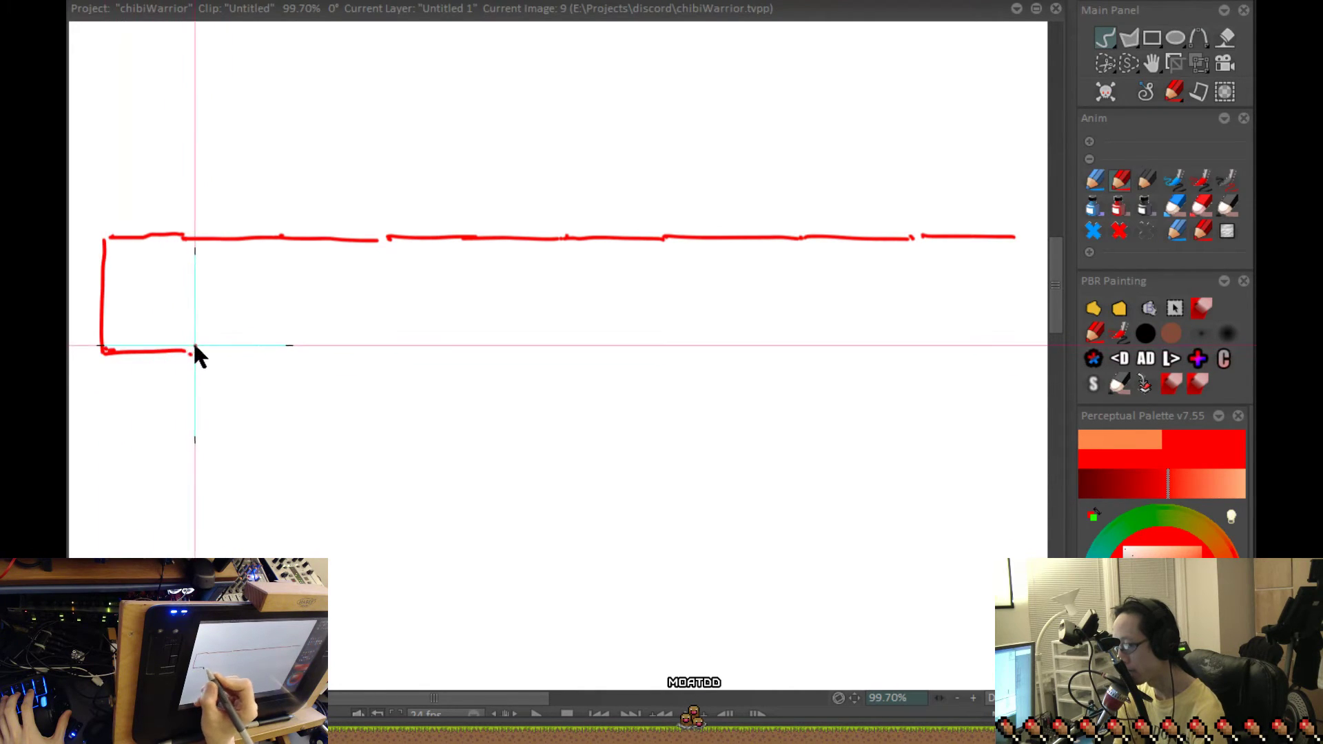
pyautogui.click(280, 348)
pyautogui.click(283, 340)
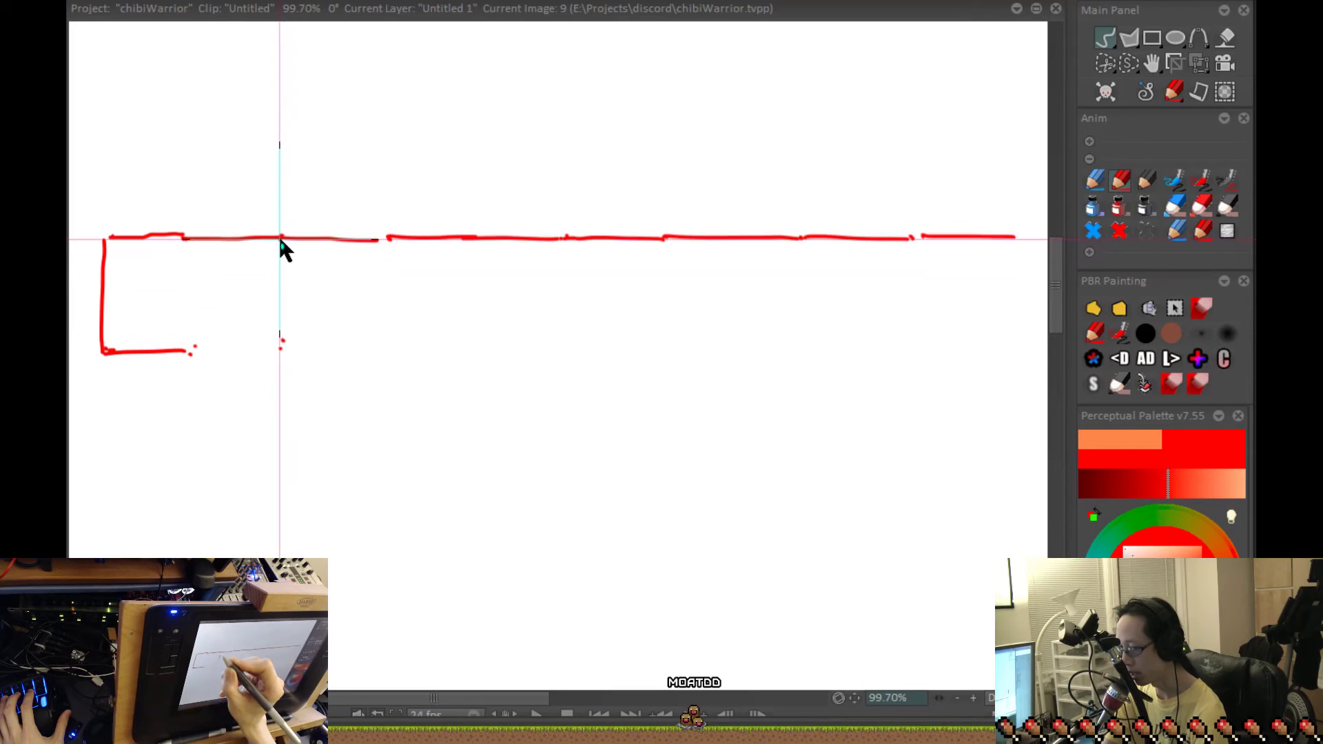
pyautogui.moveTo(281, 241)
pyautogui.mouseDown()
pyautogui.moveTo(281, 345)
pyautogui.moveTo(190, 352)
pyautogui.mouseUp()
pyautogui.click(382, 351)
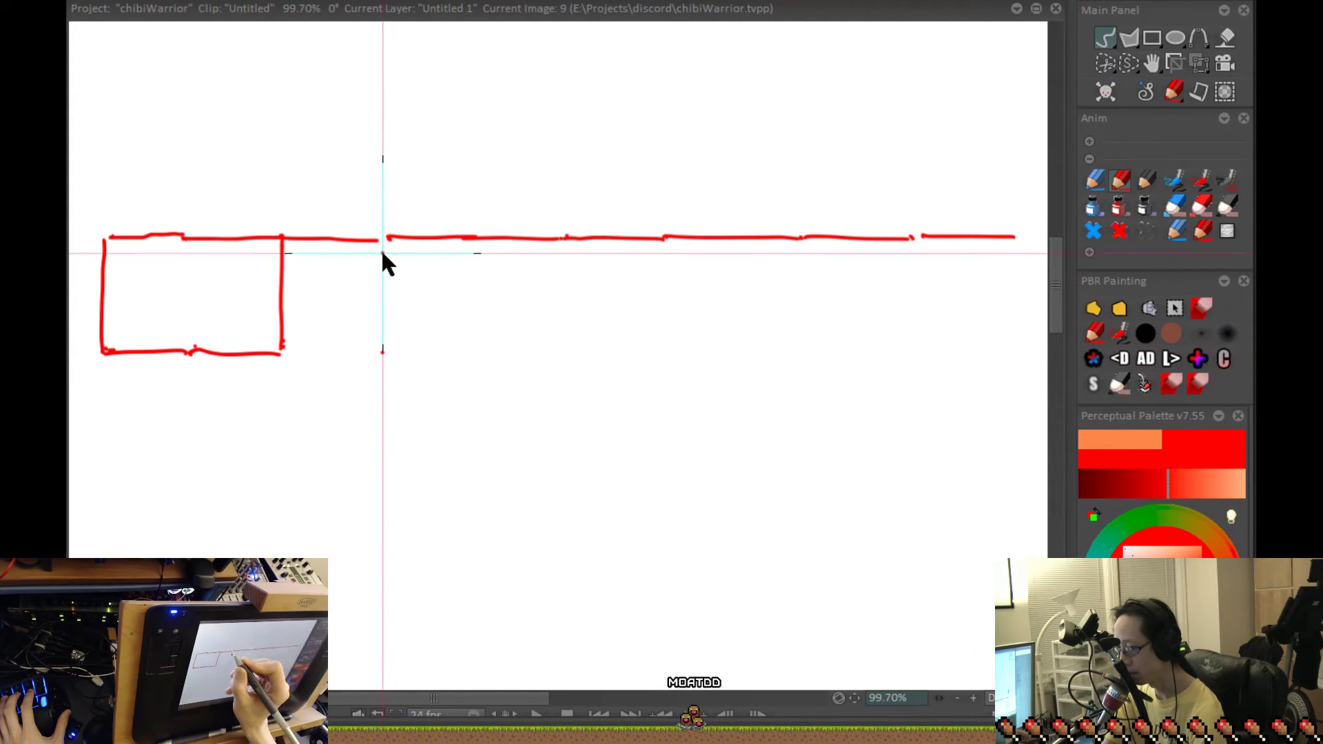
pyautogui.moveTo(384, 243)
pyautogui.mouseDown()
pyautogui.moveTo(382, 350)
pyautogui.moveTo(283, 356)
pyautogui.mouseUp()
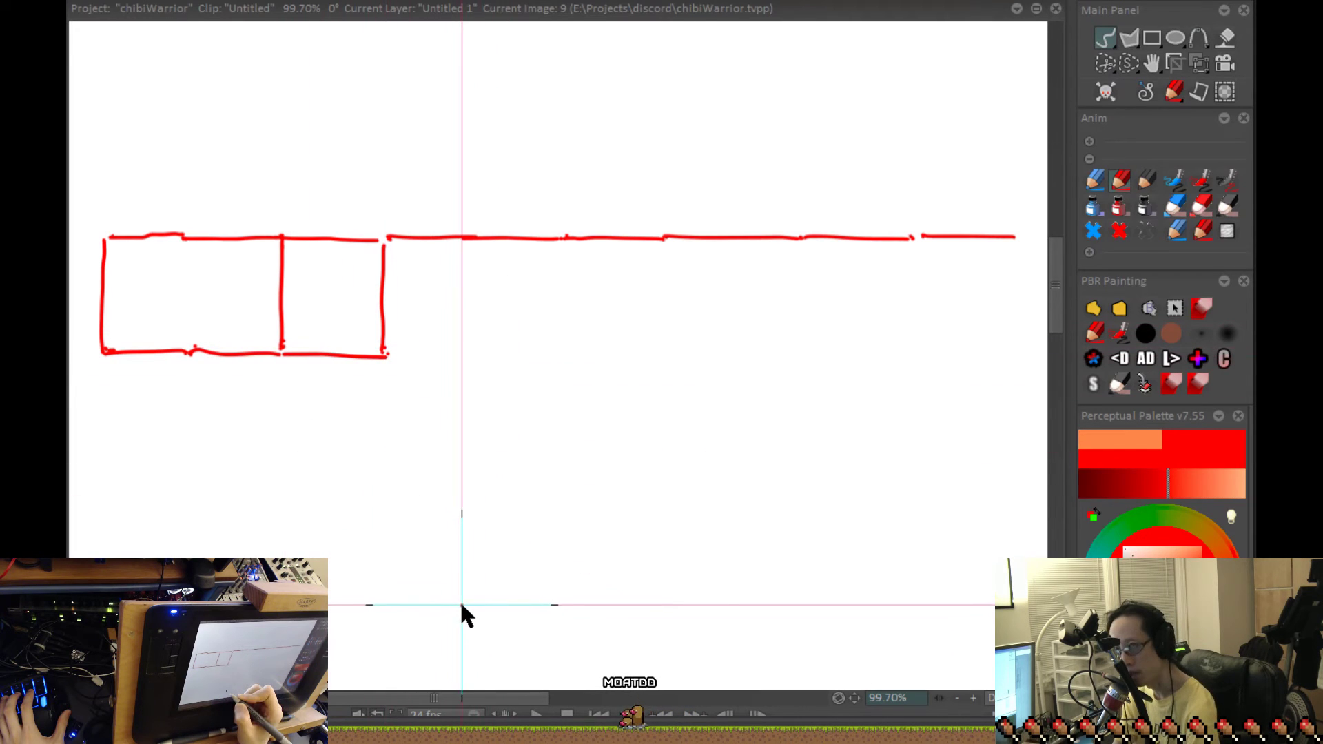
pyautogui.moveTo(384, 357); pyautogui.dragTo(1018, 353)
pyautogui.hotkey('ctrl', 'z')
pyautogui.moveTo(396, 359); pyautogui.dragTo(1020, 313)
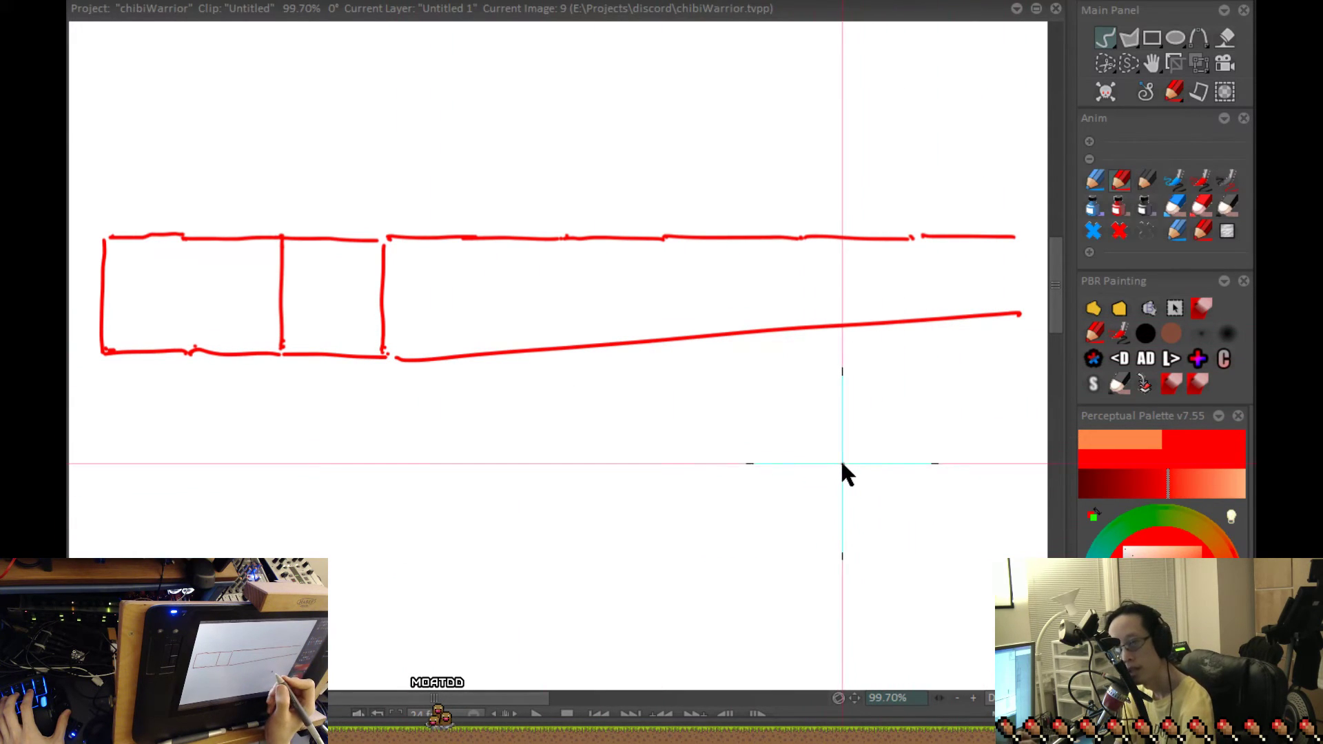
pyautogui.hotkey('ctrl', 'z')
pyautogui.moveTo(384, 355)
pyautogui.mouseDown()
pyautogui.moveTo(562, 402)
pyautogui.moveTo(1027, 474)
pyautogui.mouseUp()
pyautogui.click(1019, 355)
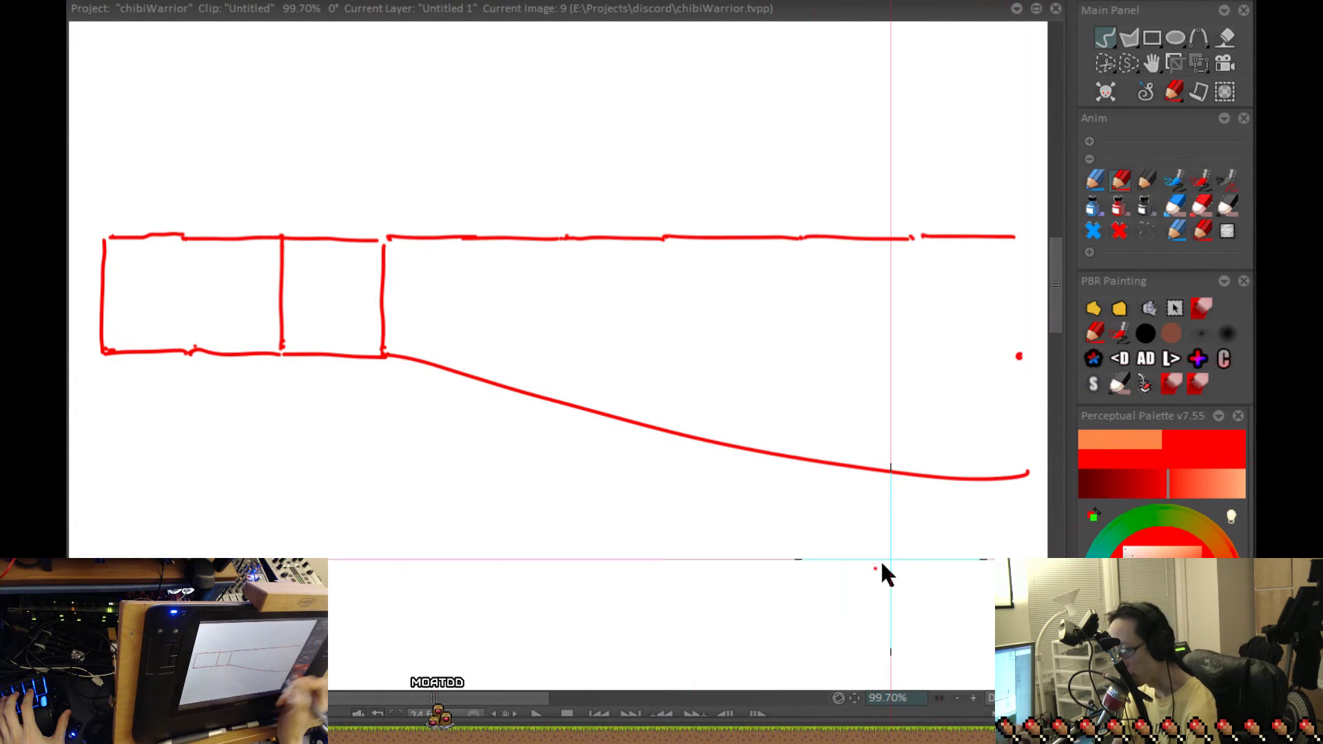
pyautogui.hotkey('ctrl', 'z')
pyautogui.hotkey('ctrl', 'z')
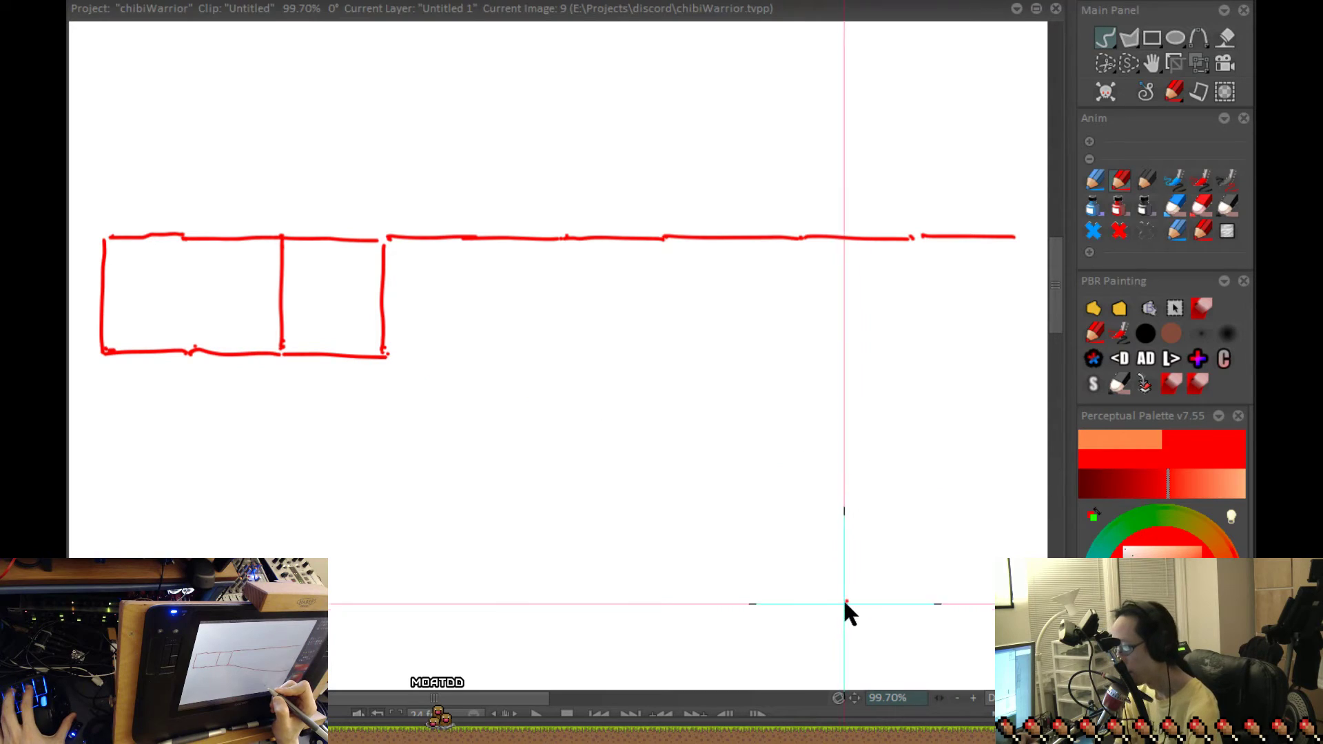
# - Sketch a matching narrow rectangle below the right end of the long line, level with the two rectangles on the left
pyautogui.click(1019, 356)
pyautogui.click(925, 356)
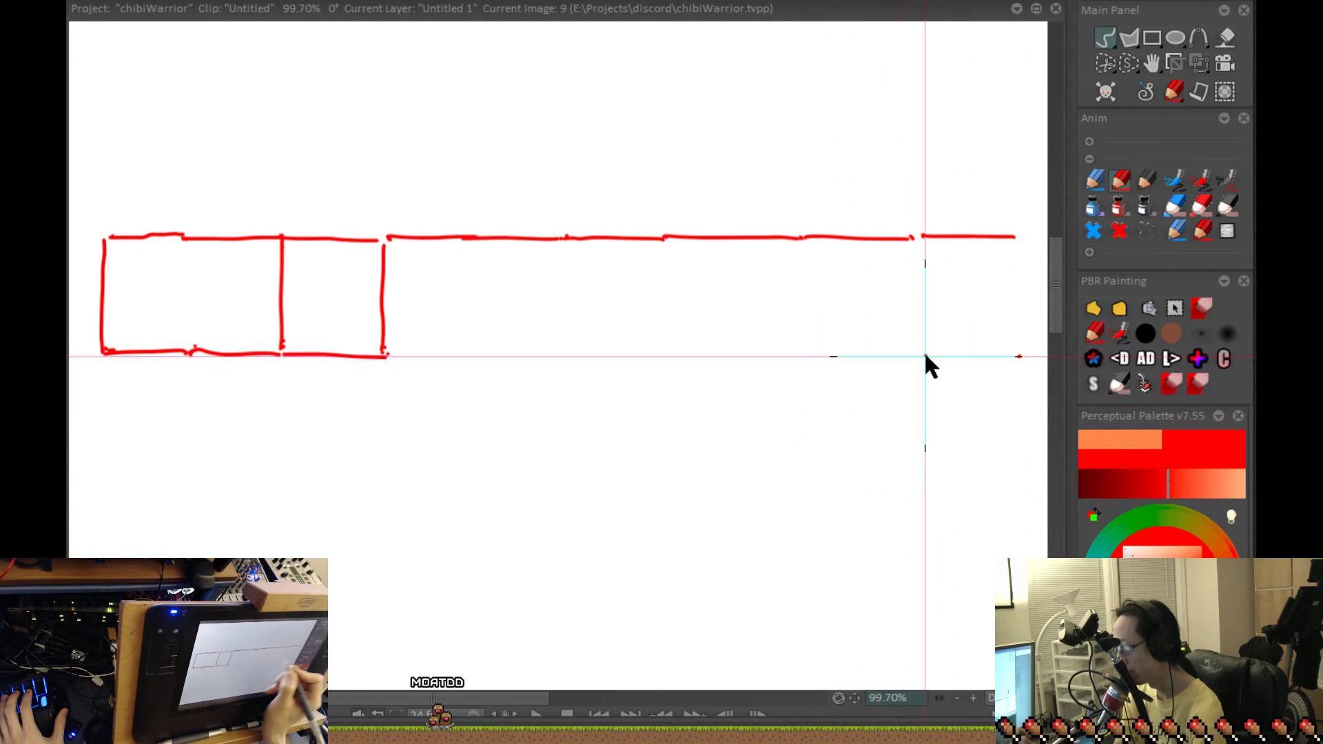
pyautogui.click(915, 358)
pyautogui.moveTo(1019, 357); pyautogui.dragTo(917, 358)
pyautogui.click(923, 349)
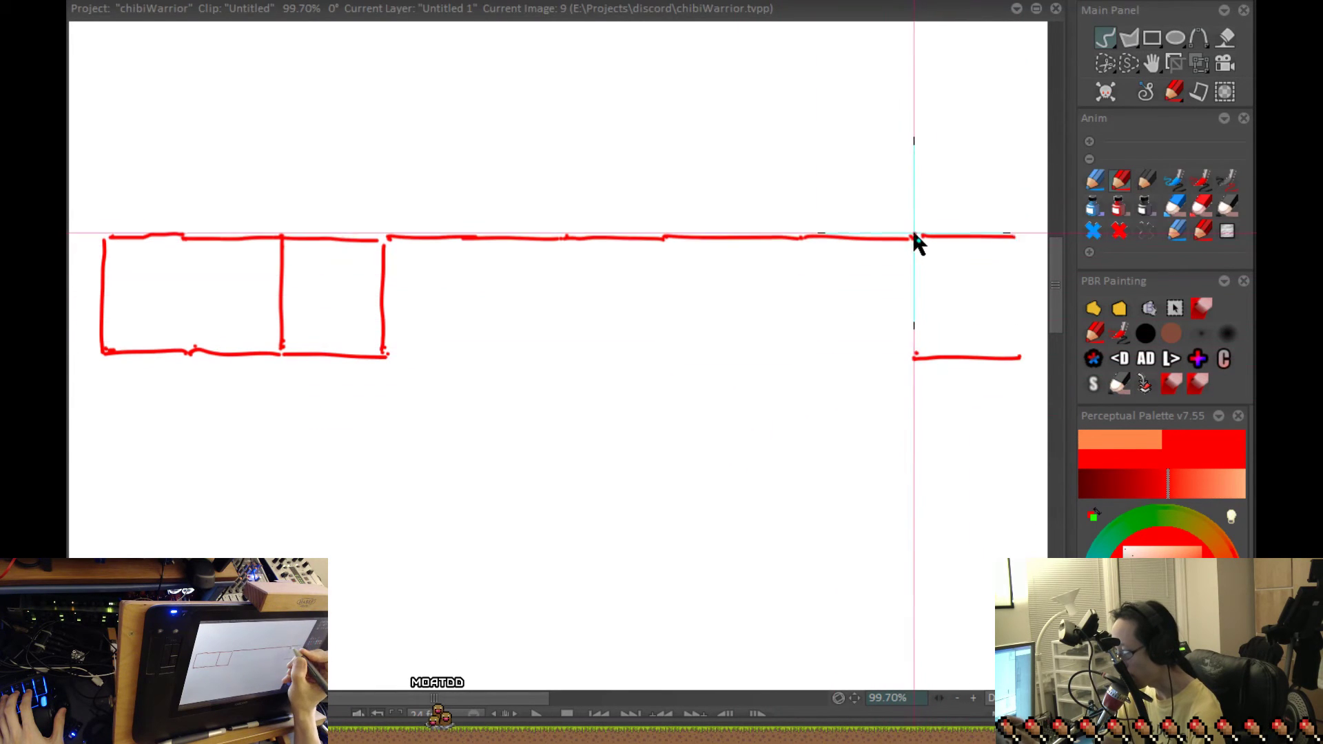
pyautogui.moveTo(915, 238); pyautogui.dragTo(919, 355)
pyautogui.moveTo(1020, 241); pyautogui.dragTo(1022, 350)
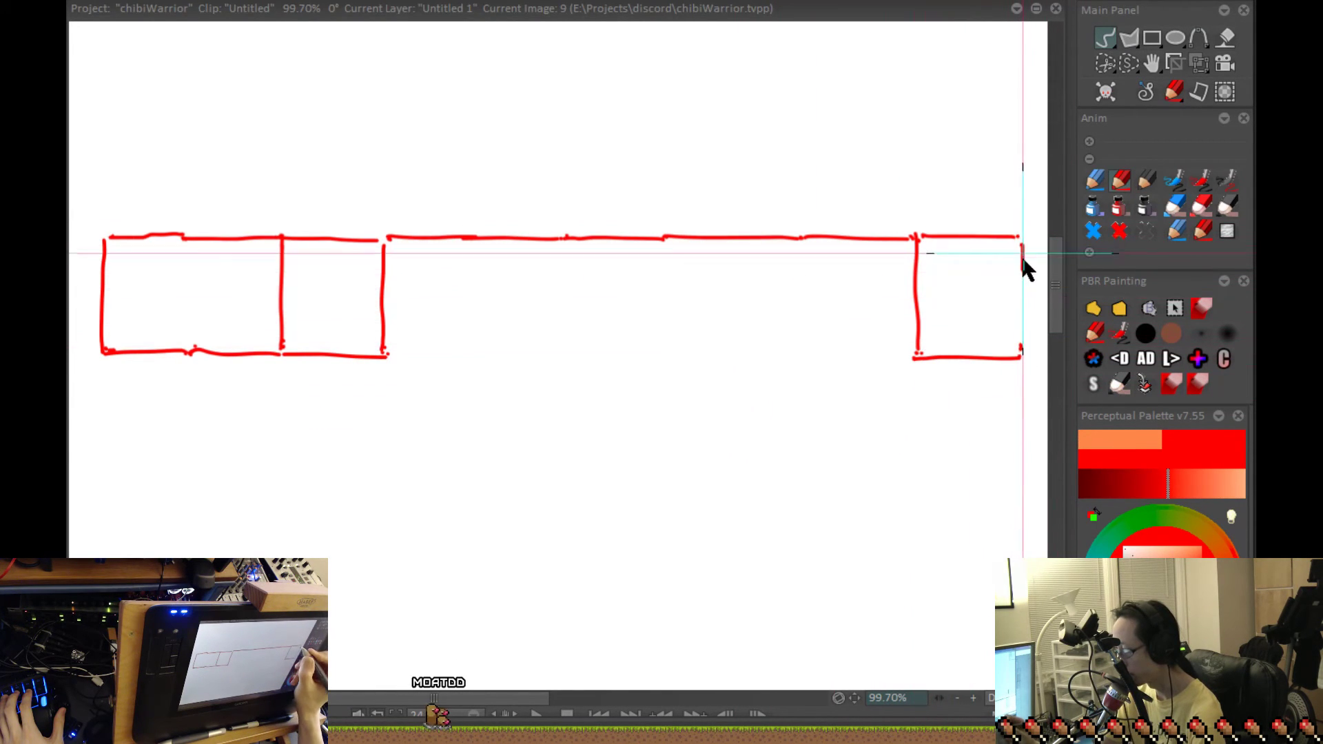
pyautogui.moveTo(1023, 267); pyautogui.dragTo(1022, 355)
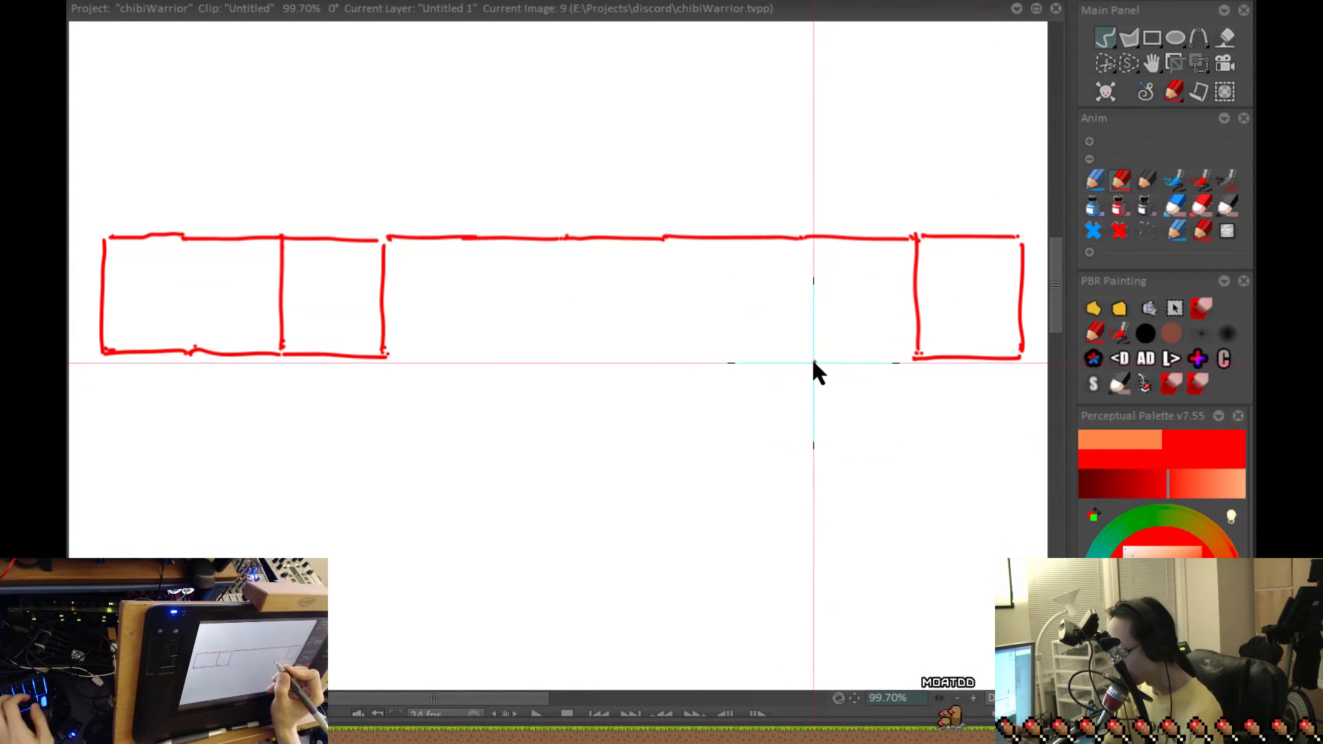
# - Add three adjoining rectangles below the line, working leftward from the right-end rectangle
pyautogui.moveTo(805, 238)
pyautogui.mouseDown()
pyautogui.moveTo(804, 354)
pyautogui.moveTo(917, 357)
pyautogui.mouseUp()
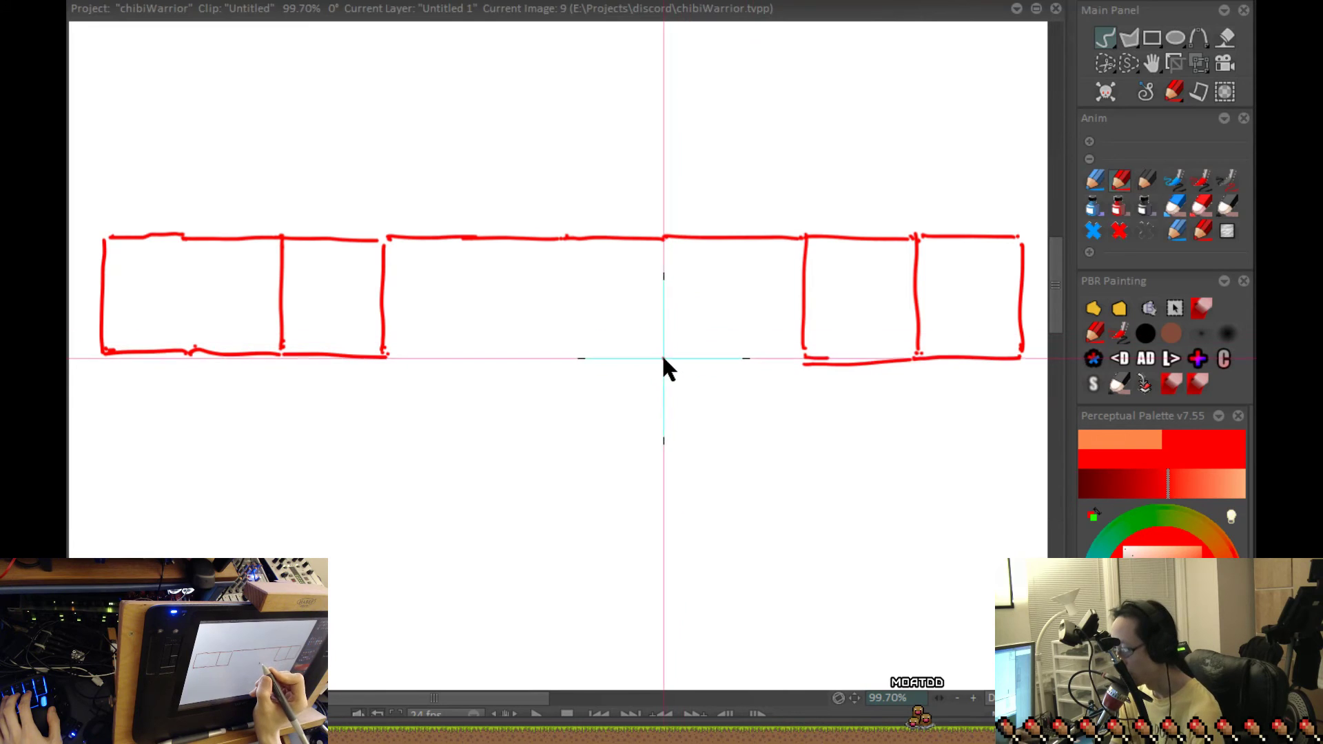
pyautogui.moveTo(667, 250)
pyautogui.mouseDown()
pyautogui.moveTo(663, 340)
pyautogui.moveTo(718, 363)
pyautogui.moveTo(801, 361)
pyautogui.moveTo(672, 362)
pyautogui.mouseUp()
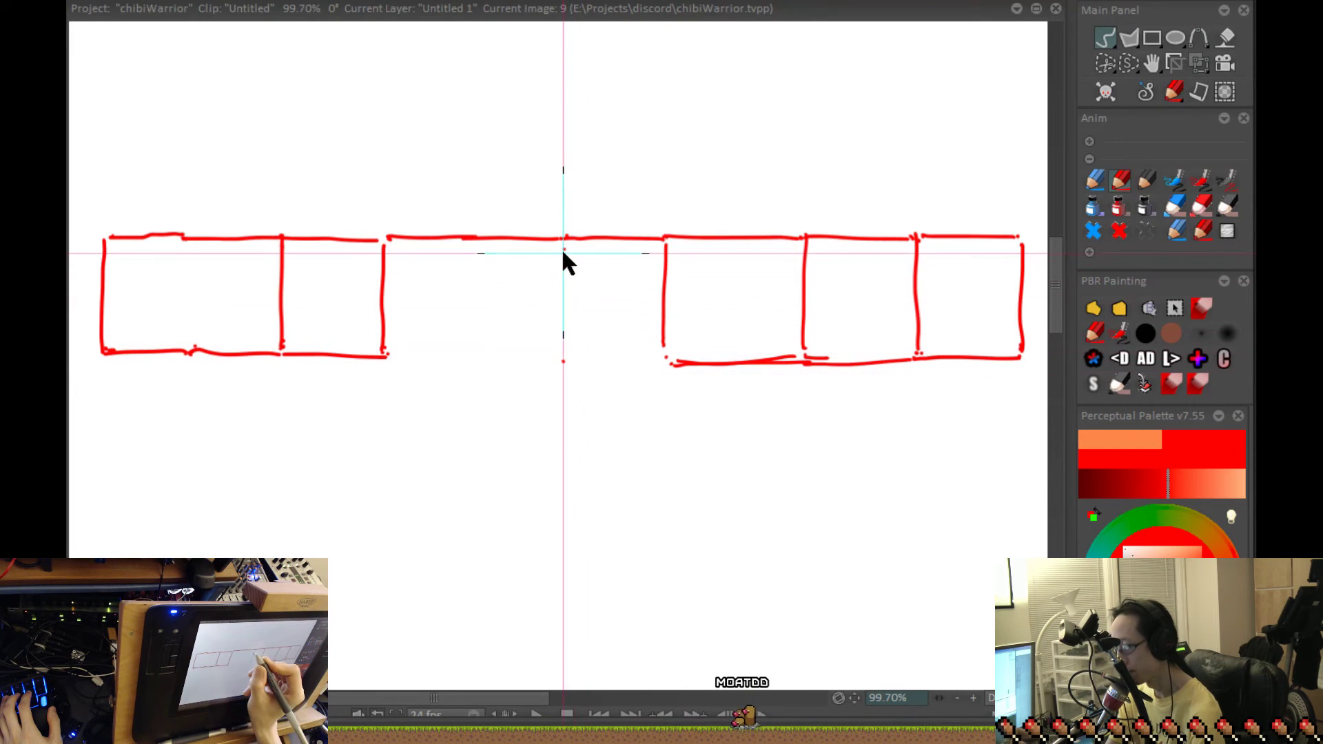
pyautogui.moveTo(563, 247)
pyautogui.mouseDown()
pyautogui.moveTo(565, 360)
pyautogui.moveTo(665, 362)
pyautogui.mouseUp()
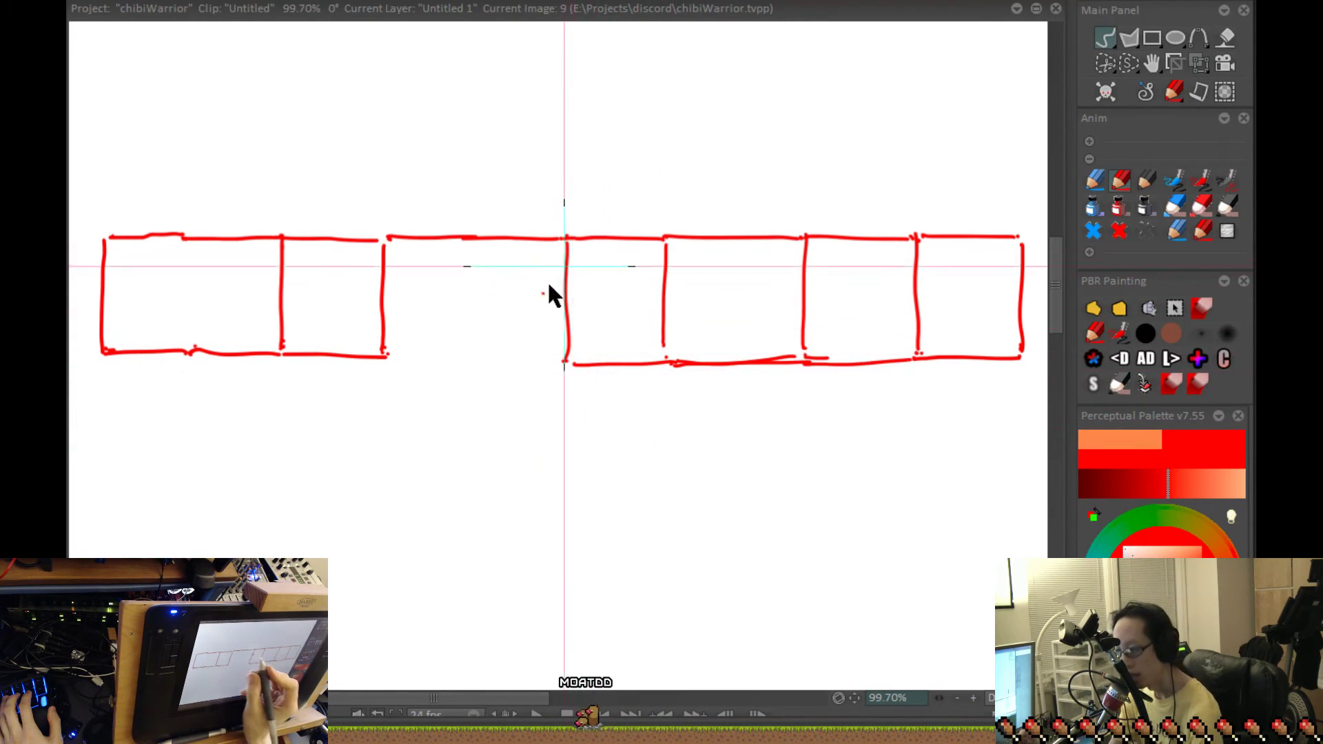
# - Close the strip's remaining gap along its lower edge and divide both the gap and the wide leftmost rectangle in half vertically
pyautogui.moveTo(477, 363); pyautogui.dragTo(564, 363)
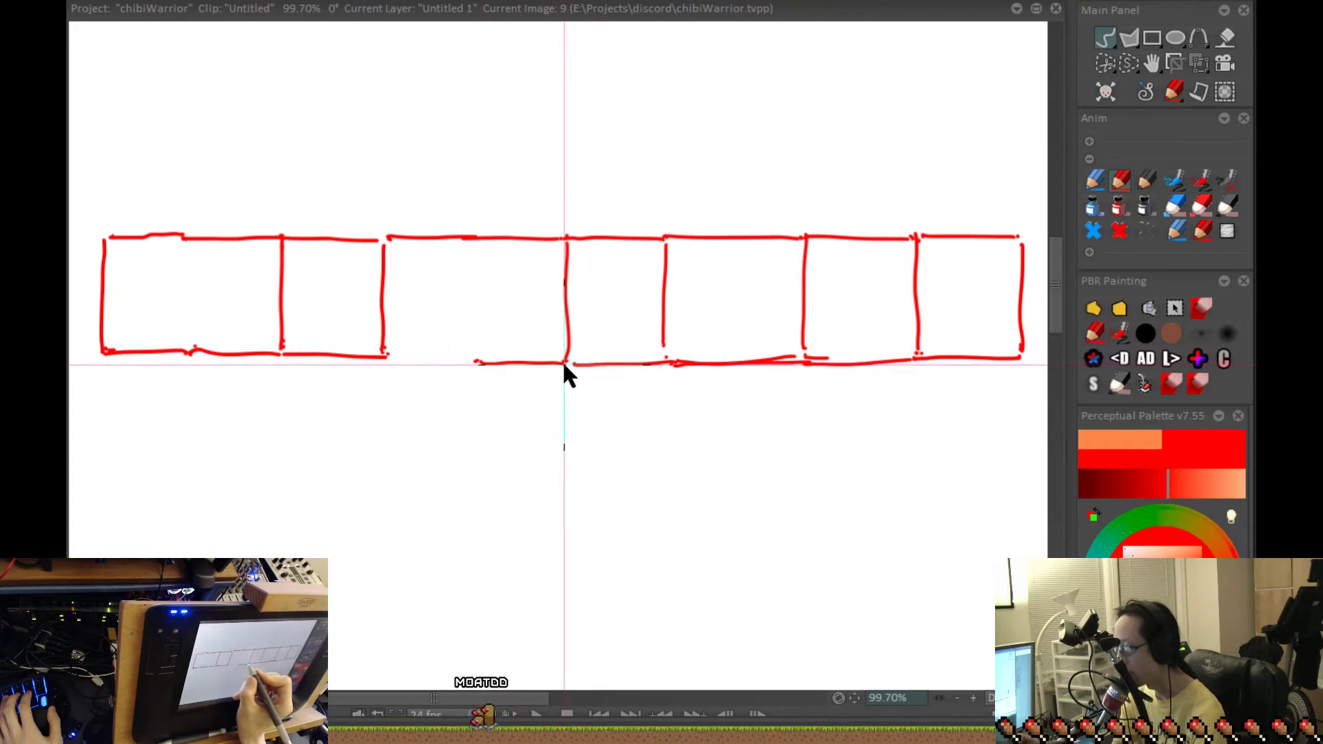
pyautogui.moveTo(389, 359); pyautogui.dragTo(469, 362)
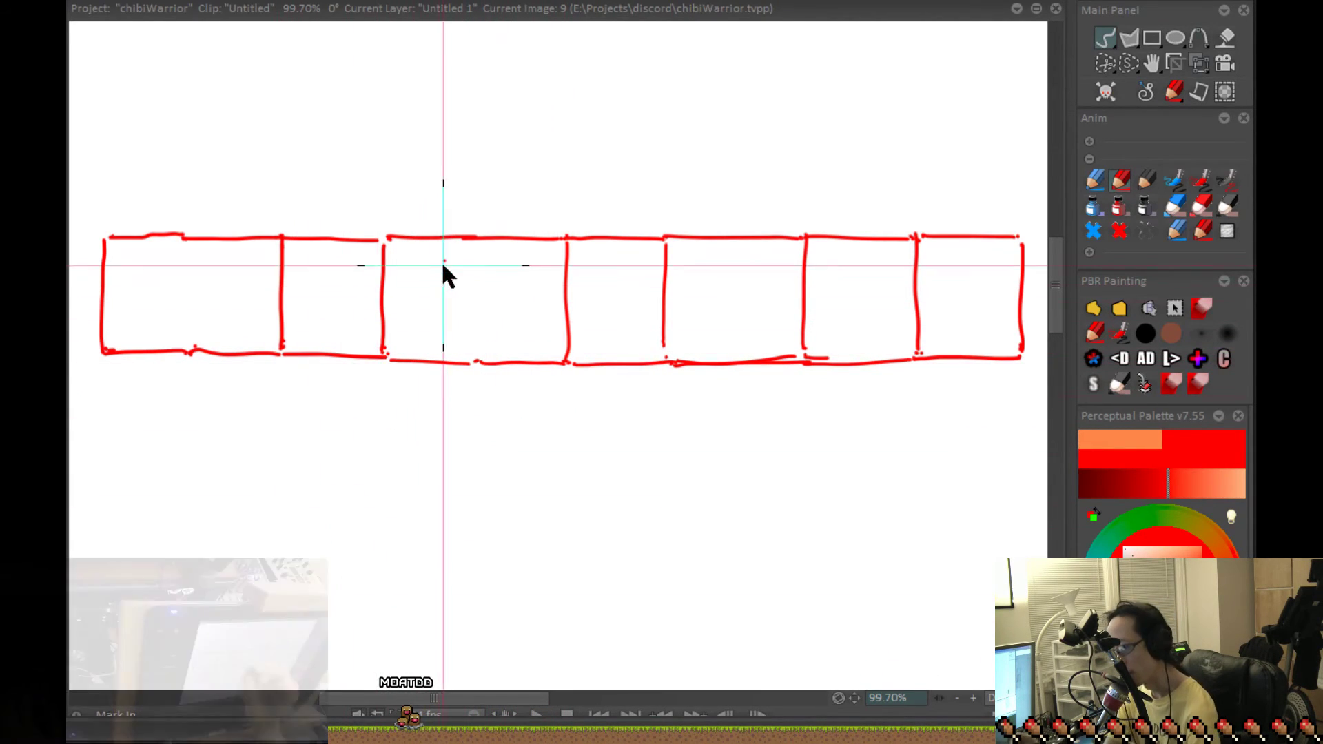
pyautogui.moveTo(474, 243); pyautogui.dragTo(474, 361)
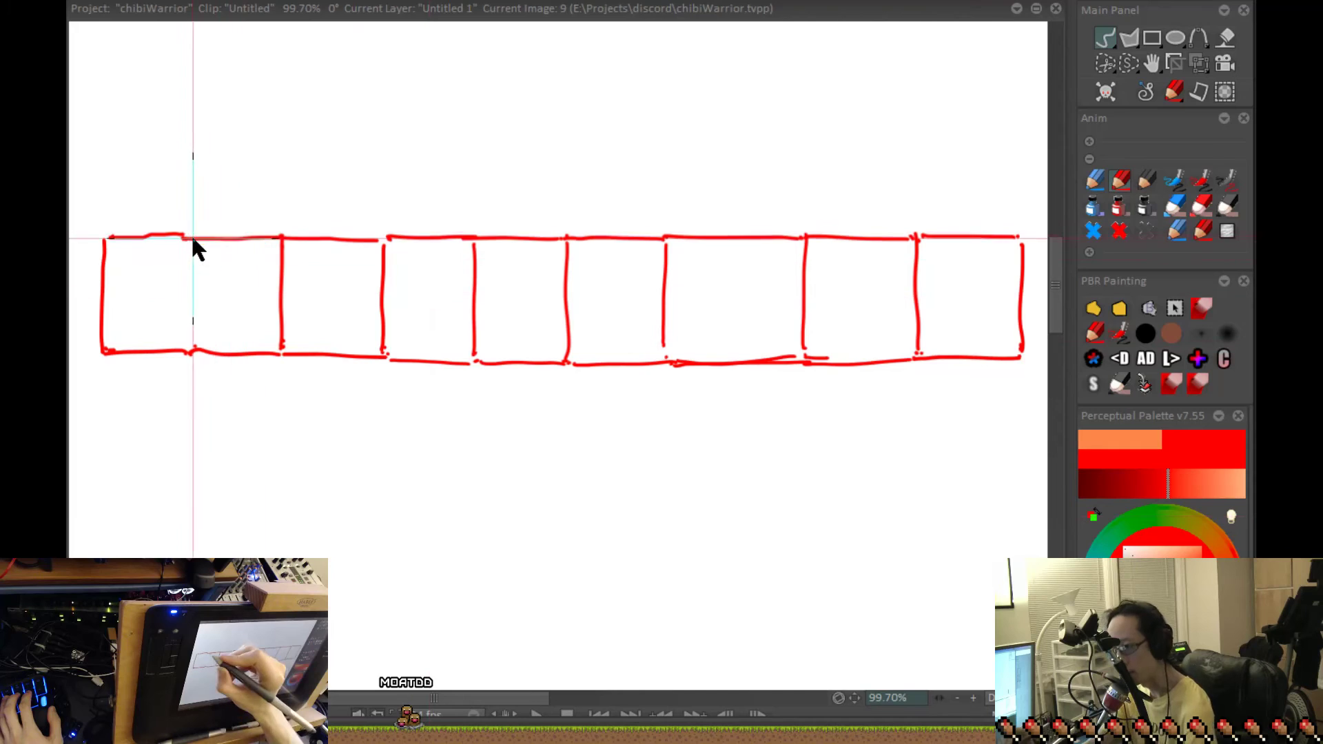
pyautogui.moveTo(193, 241); pyautogui.dragTo(192, 350)
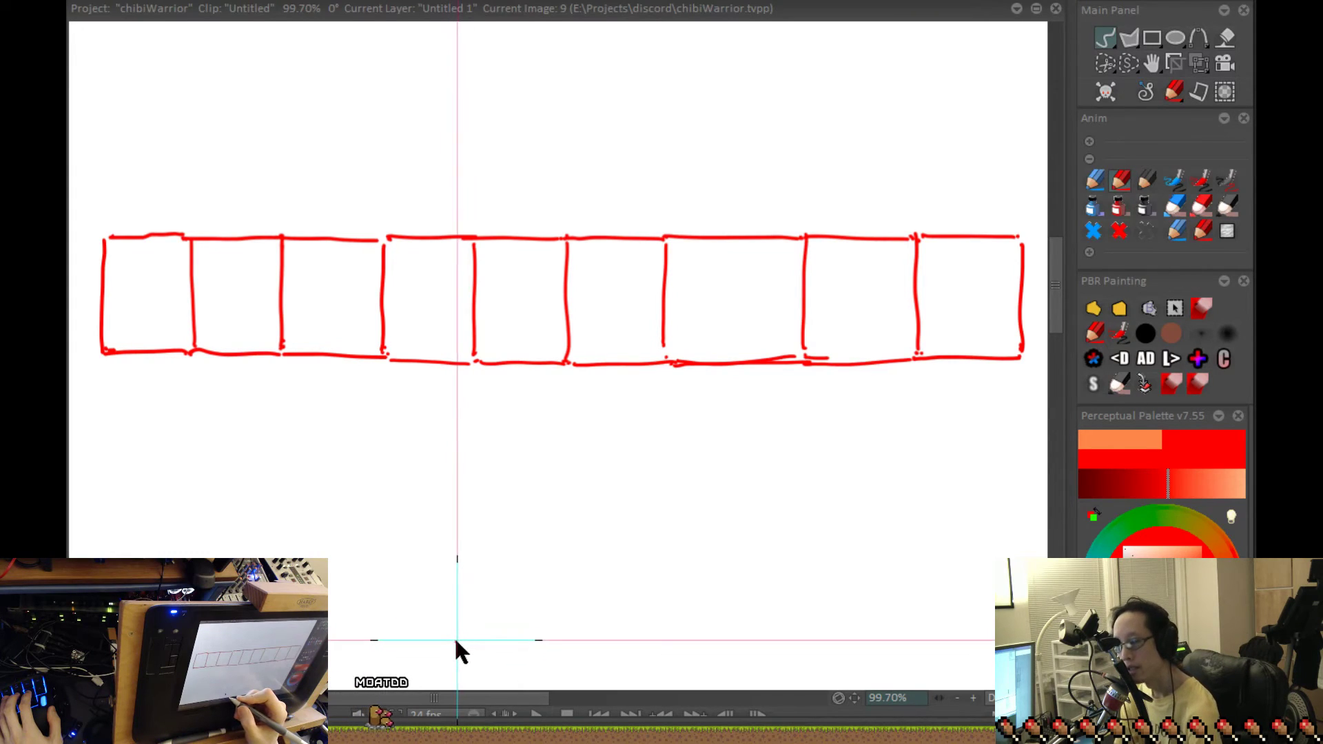
# - Draw a short diagonal down from the strip's lower-left corner and mark guide points for an arch above the strip
pyautogui.click(165, 447)
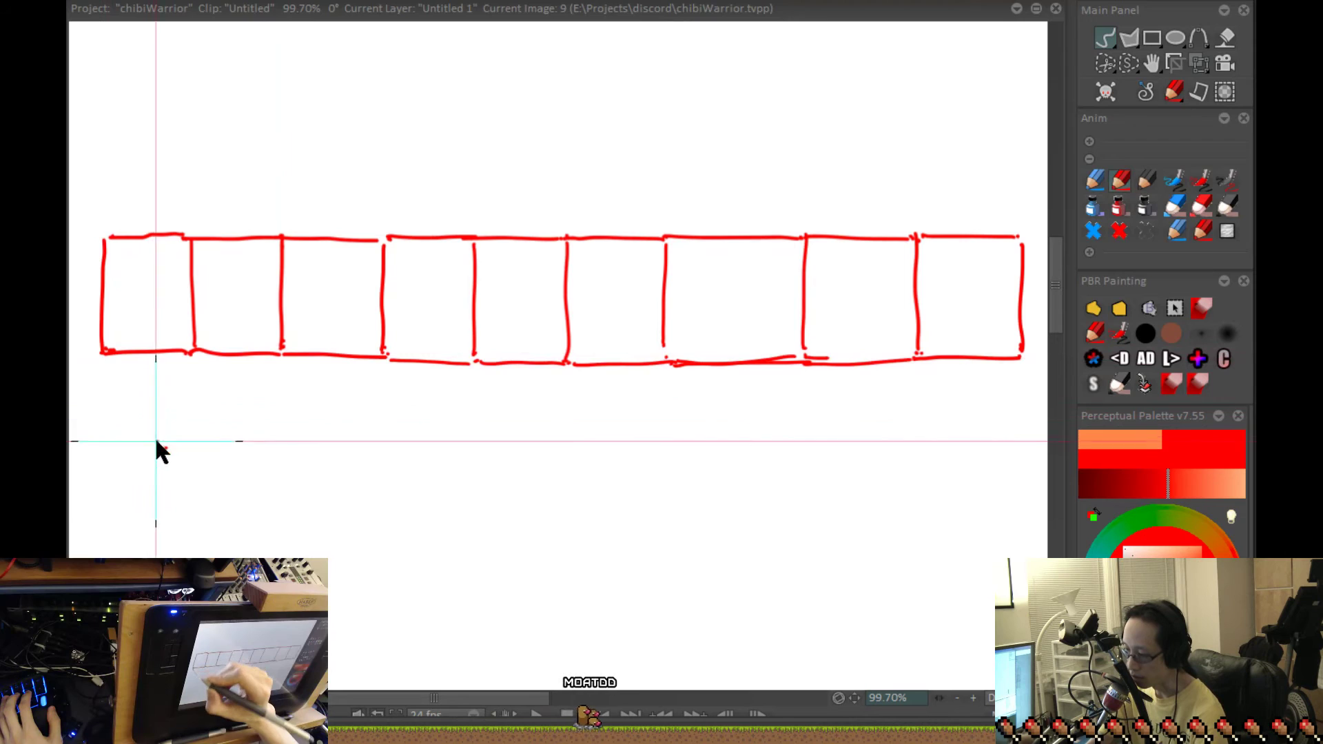
pyautogui.moveTo(100, 354); pyautogui.dragTo(166, 448)
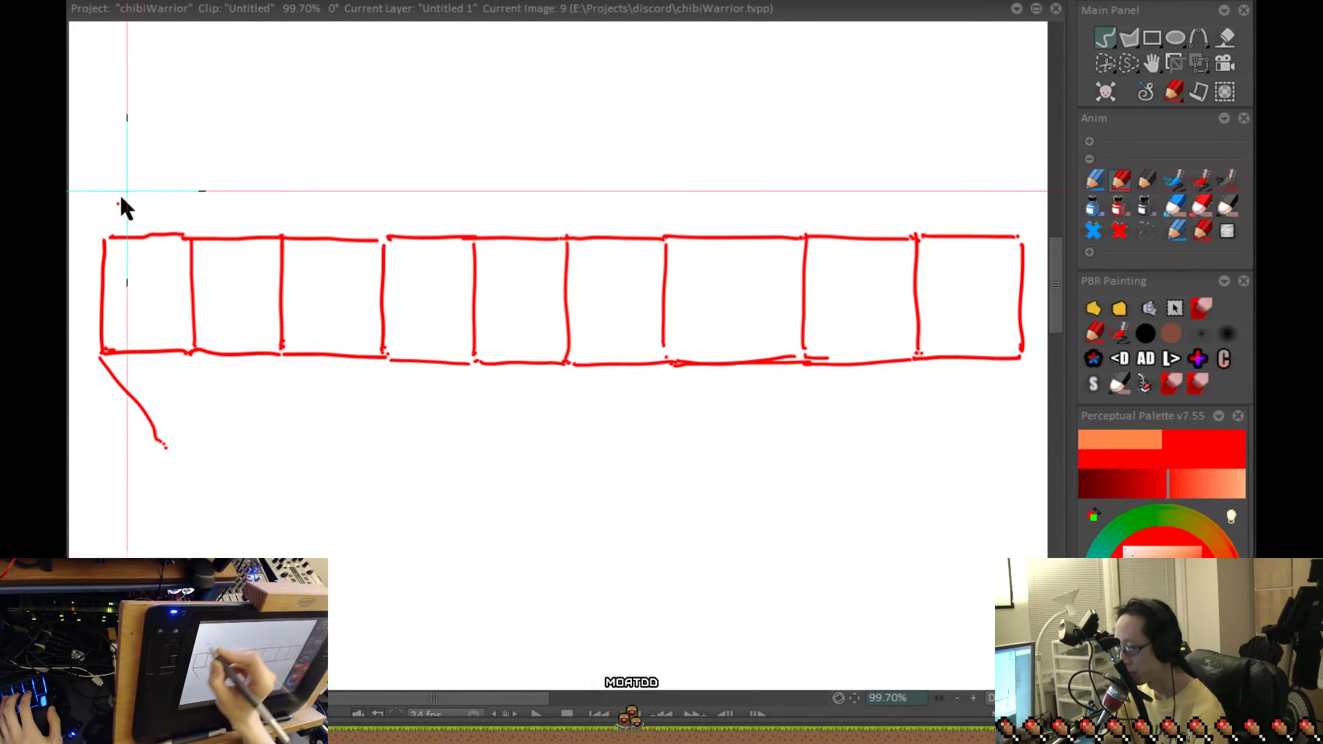
pyautogui.click(574, 40)
pyautogui.click(230, 70)
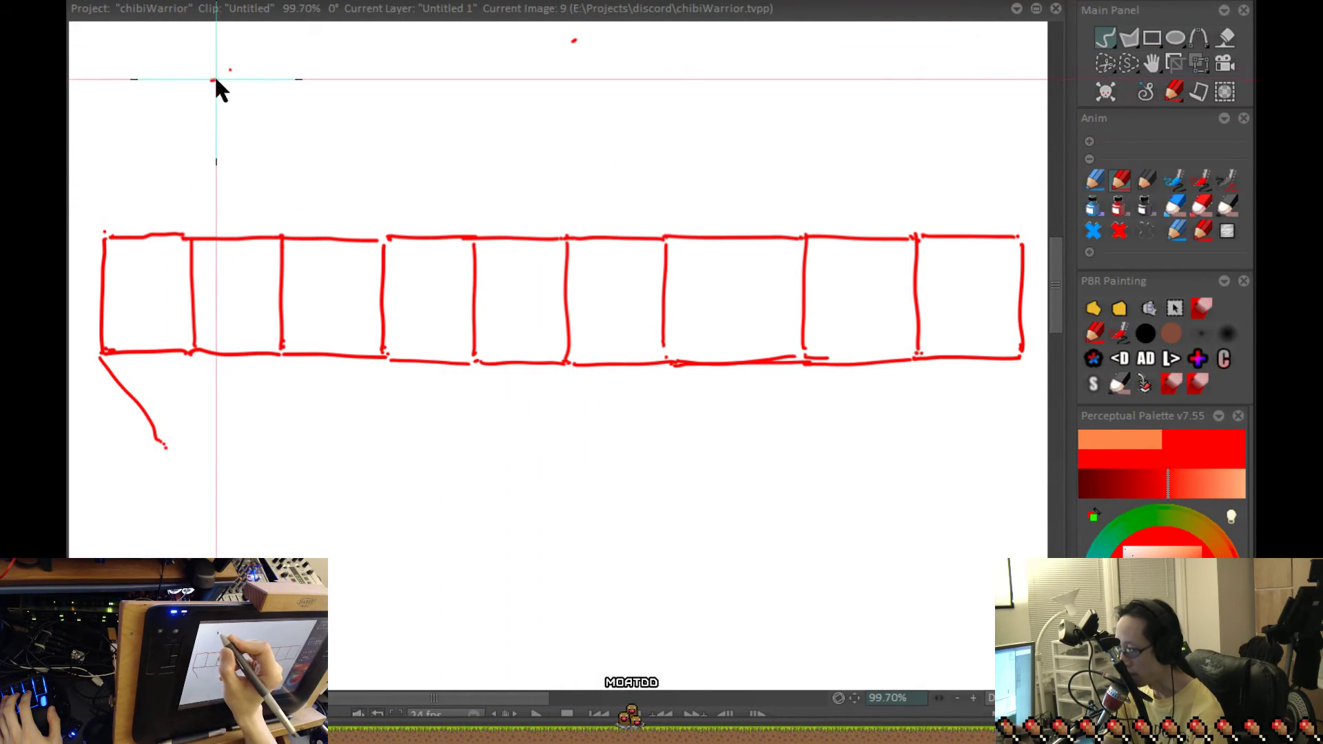
pyautogui.click(378, 35)
# - Connect the guide points with segments into an arch rising from the strip's upper-left corner
pyautogui.moveTo(554, 270); pyautogui.dragTo(676, 383)
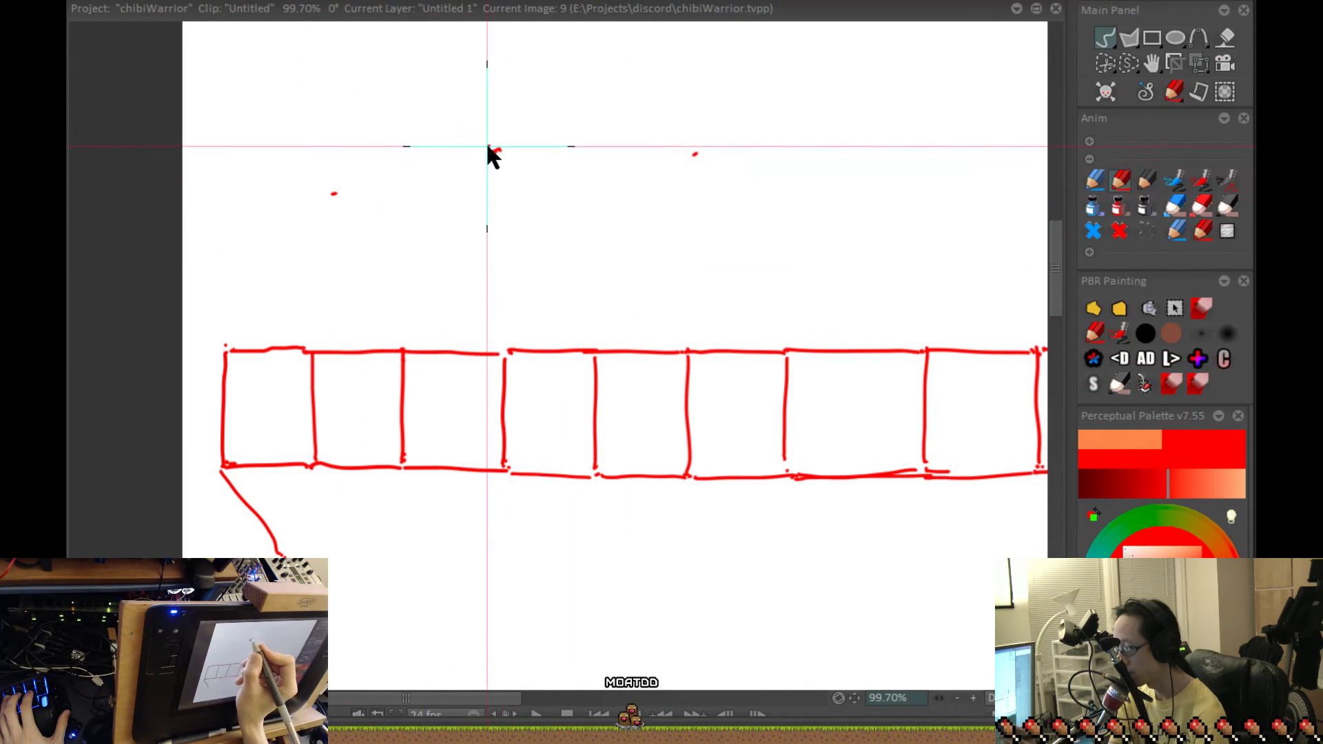
pyautogui.moveTo(491, 149); pyautogui.dragTo(336, 193)
pyautogui.click(640, 145)
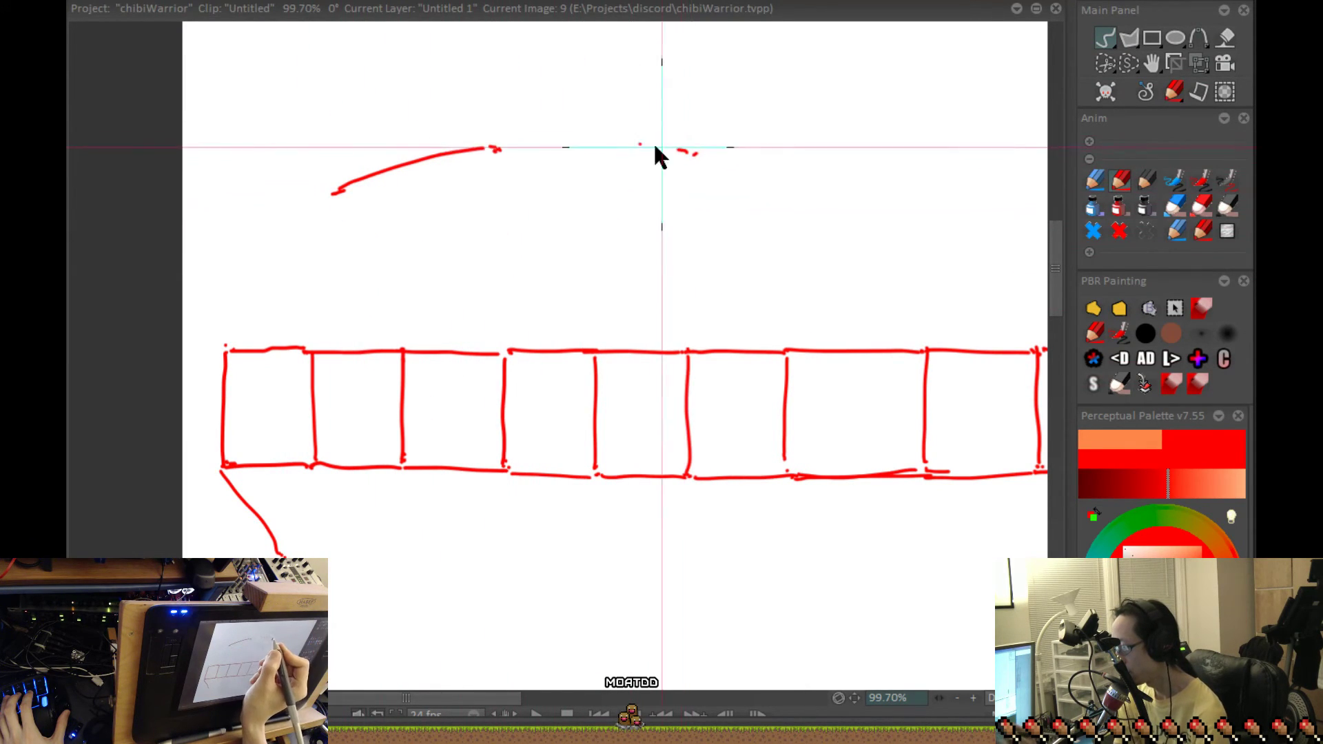
pyautogui.moveTo(509, 146); pyautogui.dragTo(671, 146)
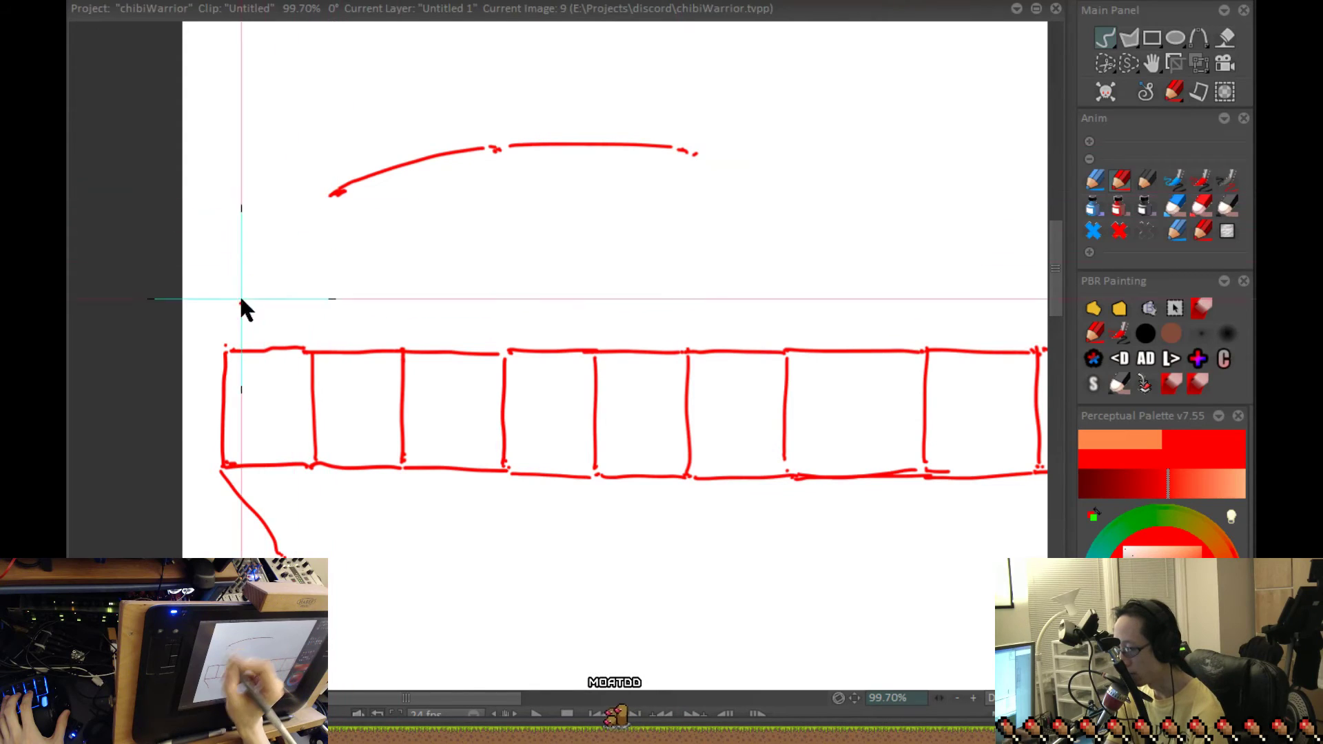
pyautogui.moveTo(336, 193); pyautogui.dragTo(233, 334)
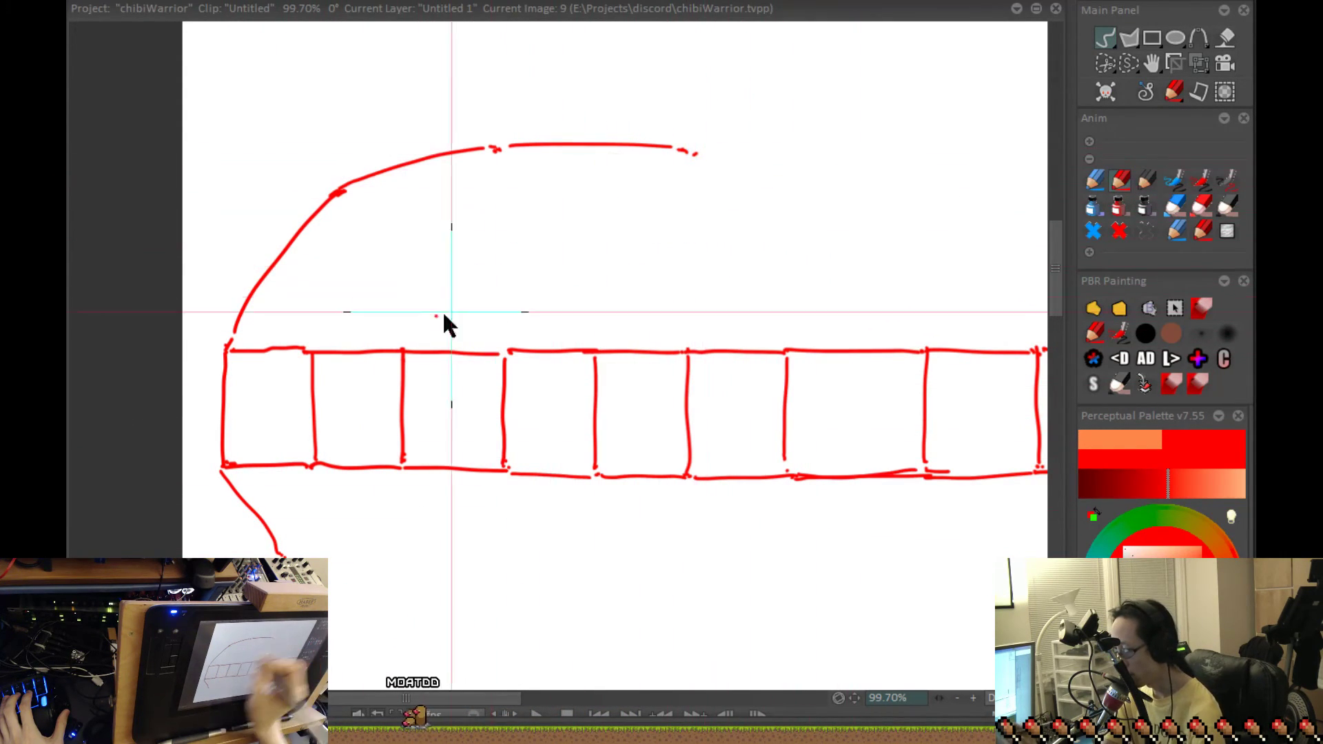
pyautogui.moveTo(395, 299); pyautogui.dragTo(1032, 133)
pyautogui.hotkey('ctrl', 'z')
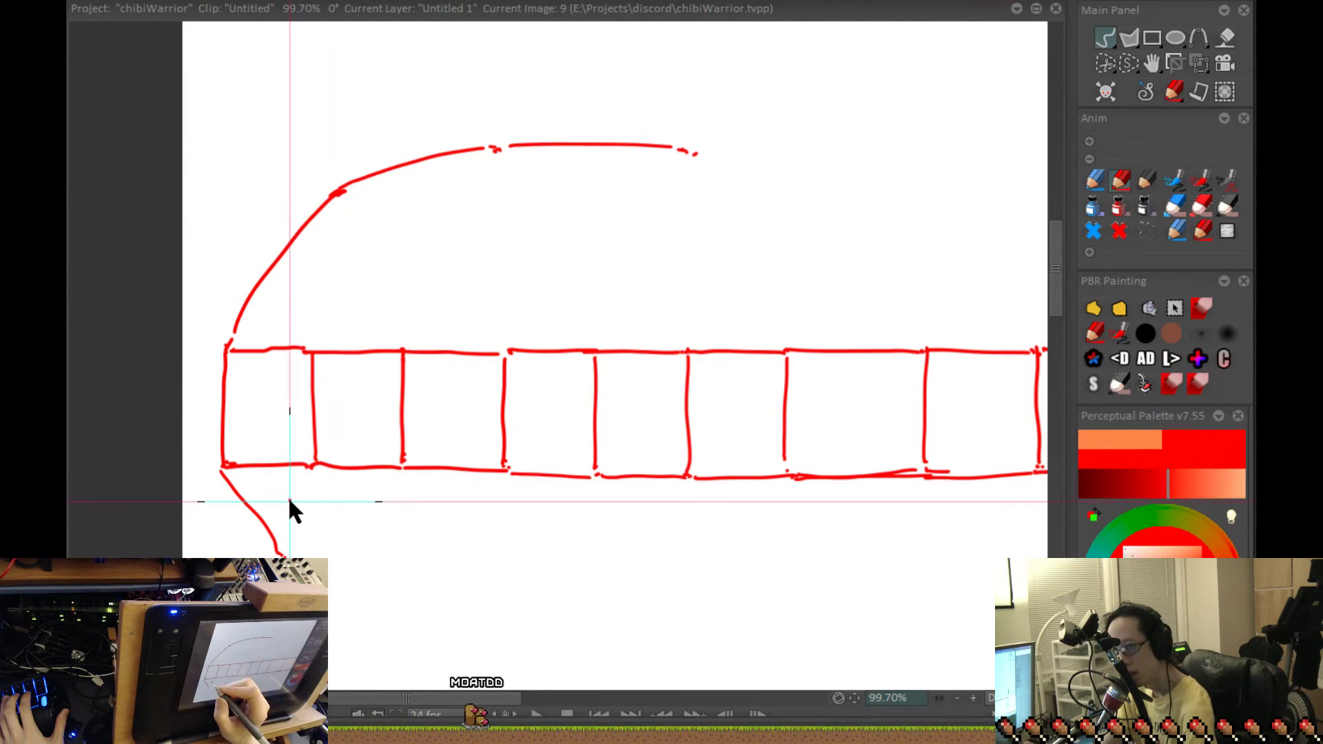
# - Extend the short diagonal below the strip into a wide V, placing guide points at its lowest point and right tip
pyautogui.moveTo(537, 576); pyautogui.dragTo(537, 526)
pyautogui.moveTo(556, 598); pyautogui.dragTo(550, 538)
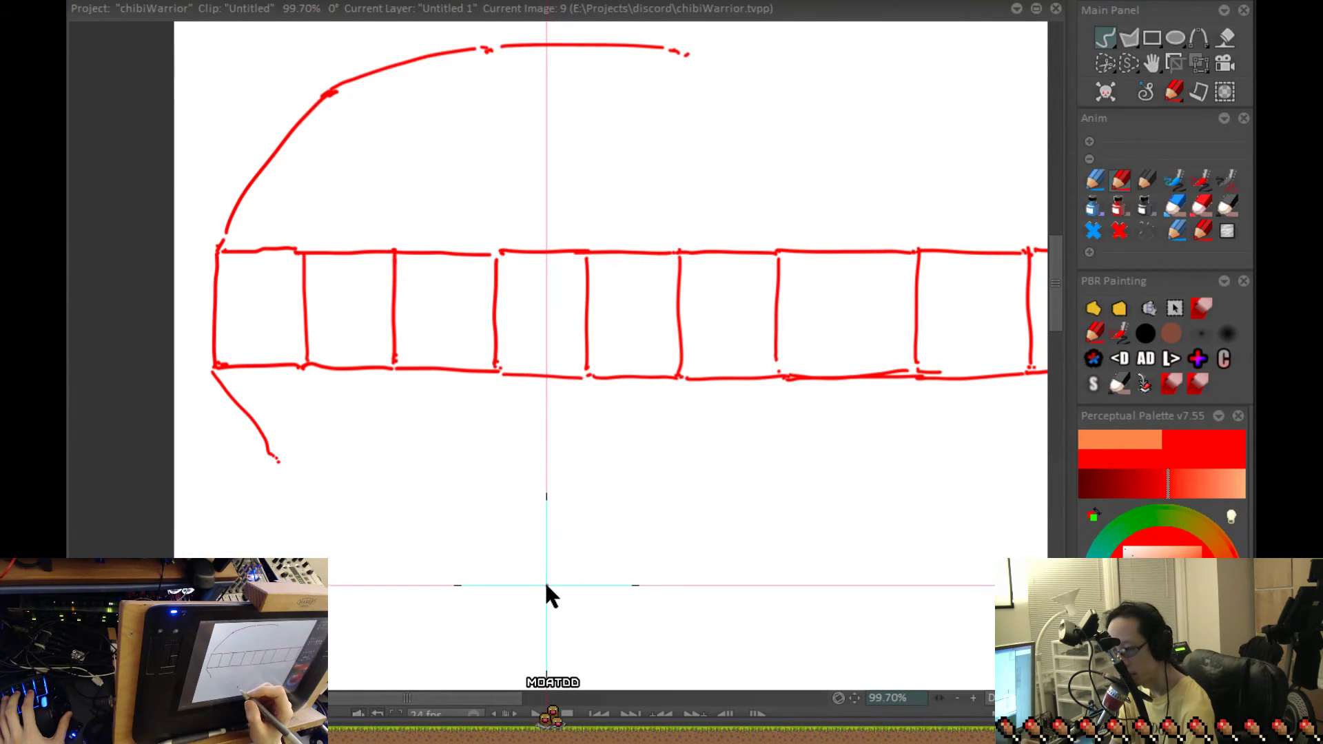
pyautogui.moveTo(502, 420); pyautogui.dragTo(493, 287)
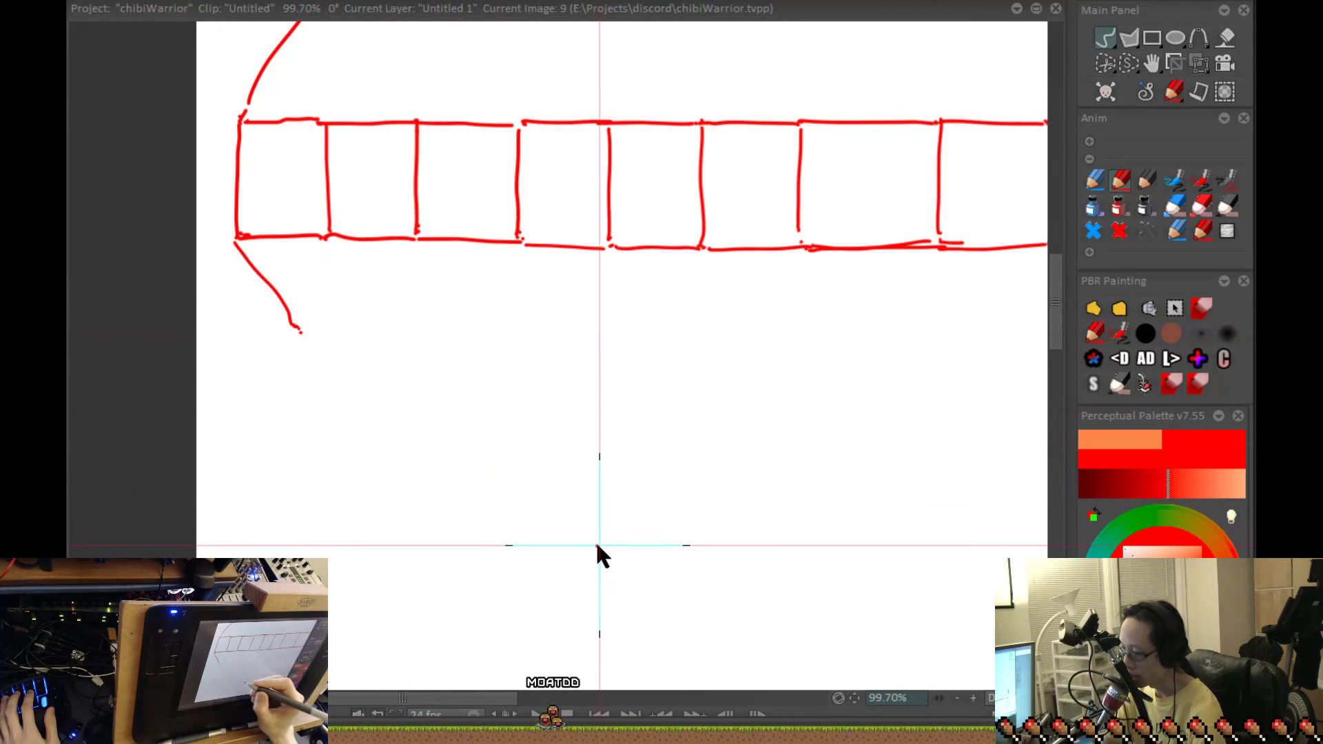
pyautogui.click(597, 561)
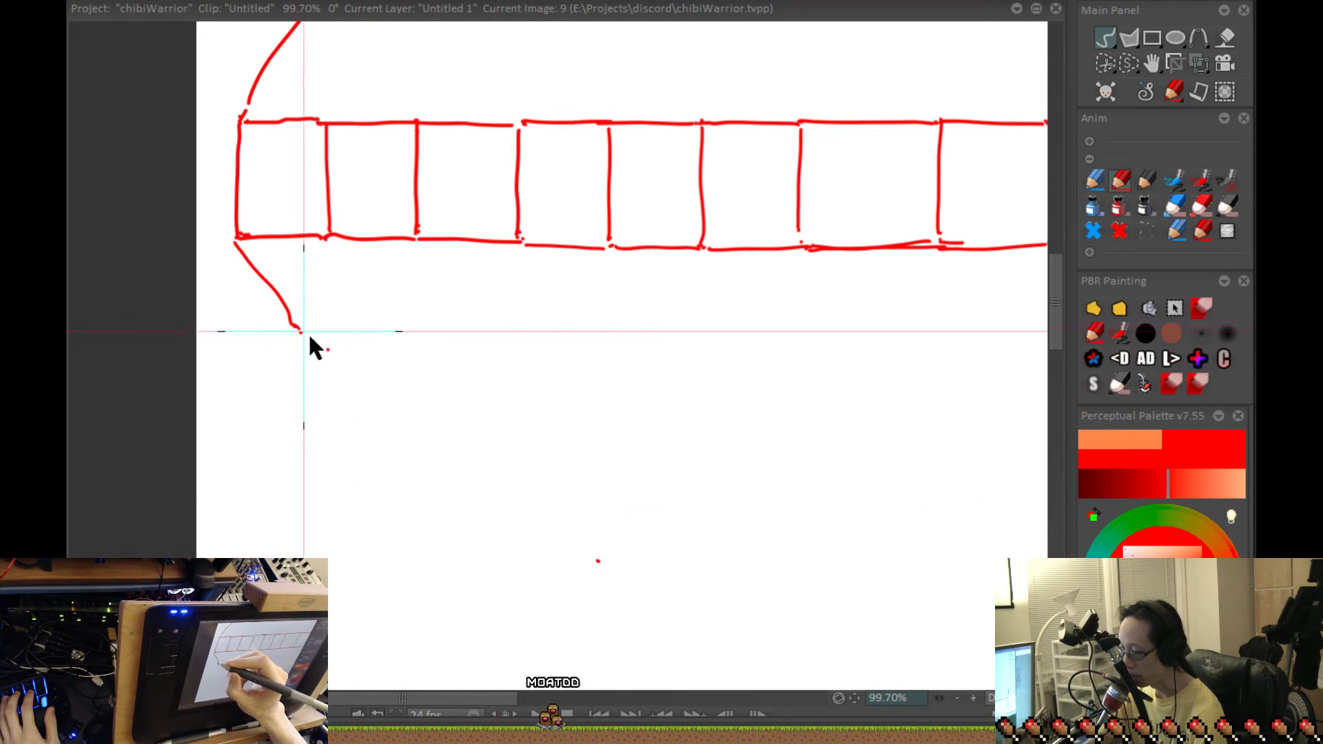
pyautogui.moveTo(302, 331); pyautogui.dragTo(584, 558)
pyautogui.click(593, 564)
pyautogui.click(910, 359)
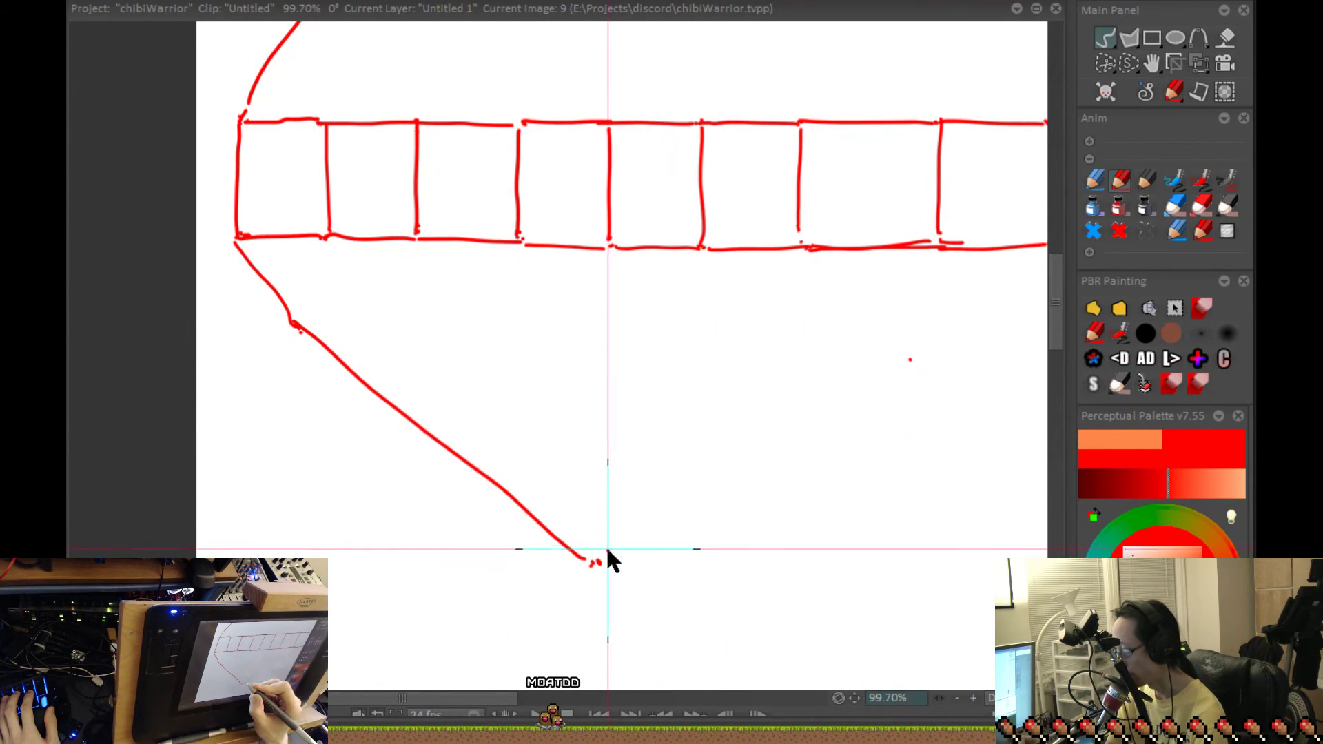
pyautogui.moveTo(910, 359)
pyautogui.mouseDown()
pyautogui.moveTo(606, 555)
pyautogui.moveTo(828, 310)
pyautogui.mouseUp()
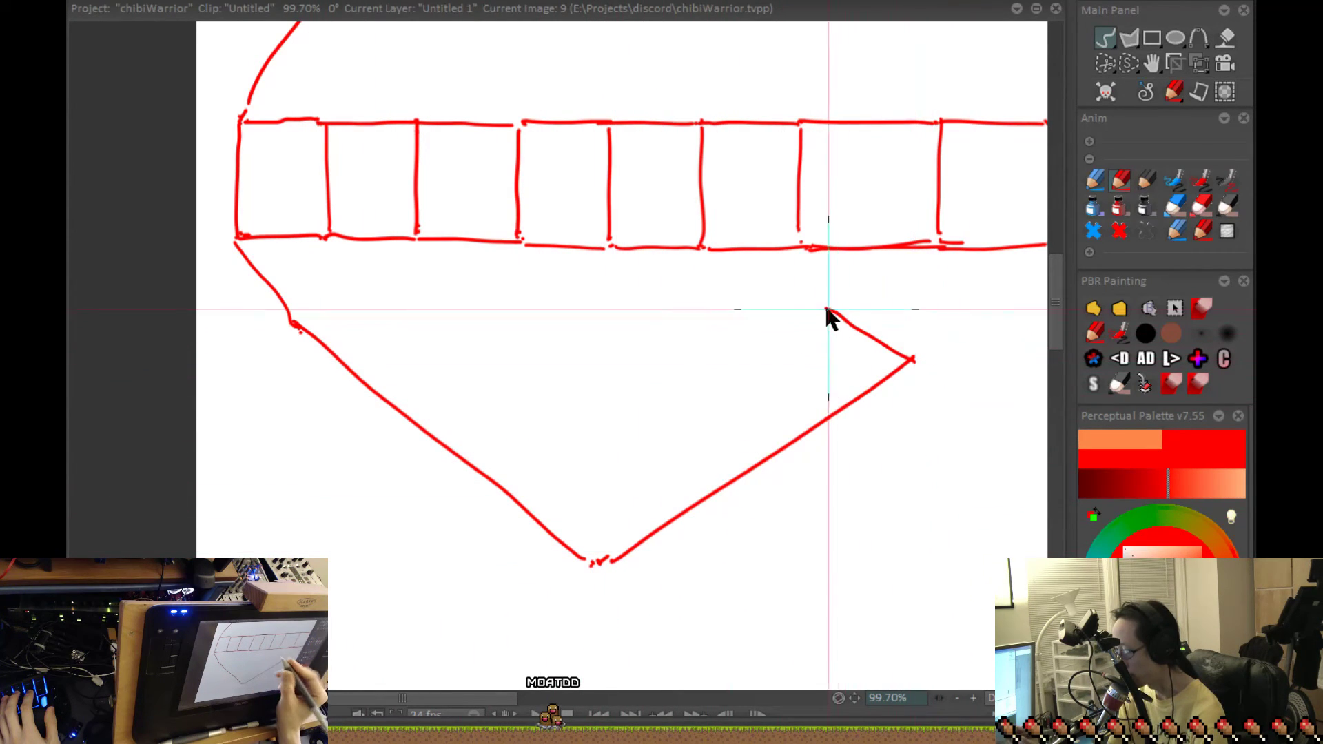
# - Redraw the short edge turning back from the V's right tip and add an edge sloping down-left from its end
pyautogui.hotkey('ctrl', 'z')
pyautogui.moveTo(914, 359)
pyautogui.mouseDown()
pyautogui.moveTo(785, 270)
pyautogui.moveTo(909, 359)
pyautogui.mouseUp()
pyautogui.hotkey('ctrl', 'z')
pyautogui.hotkey('ctrl', 'z')
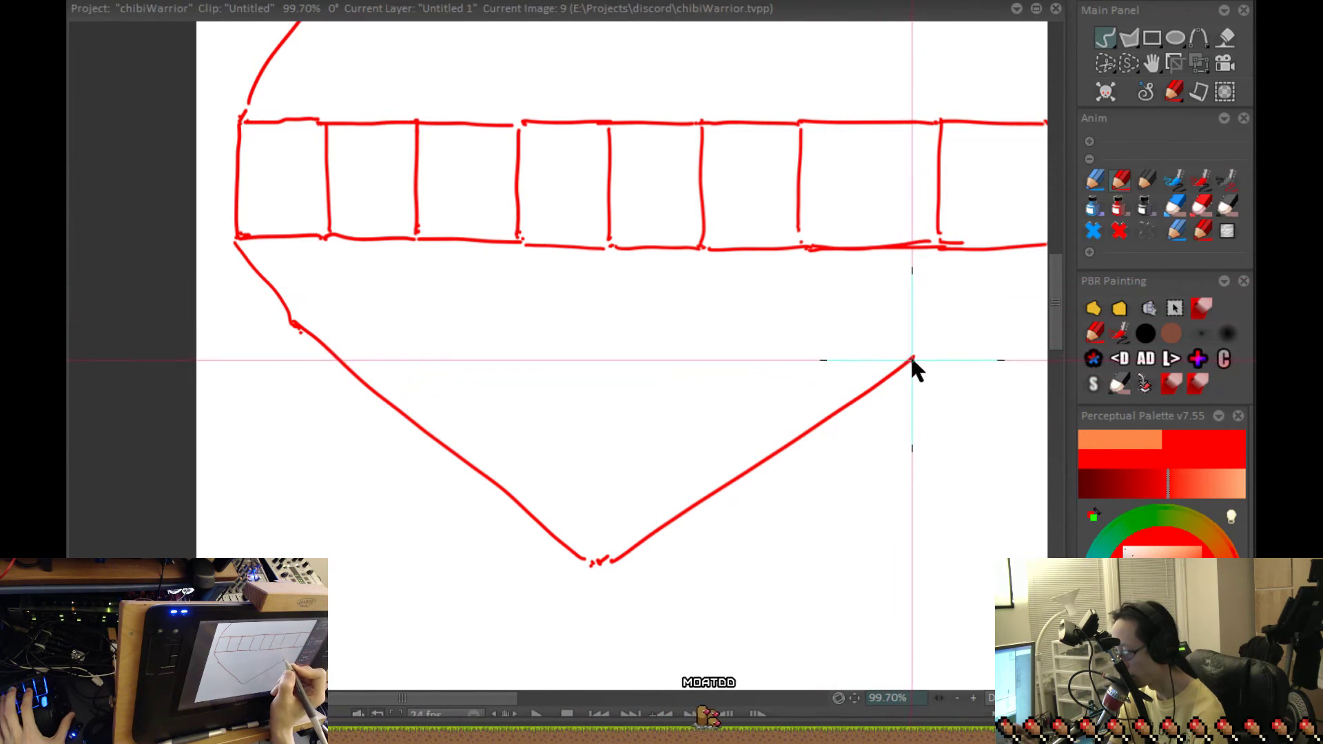
pyautogui.moveTo(865, 297); pyautogui.dragTo(912, 358)
pyautogui.click(762, 353)
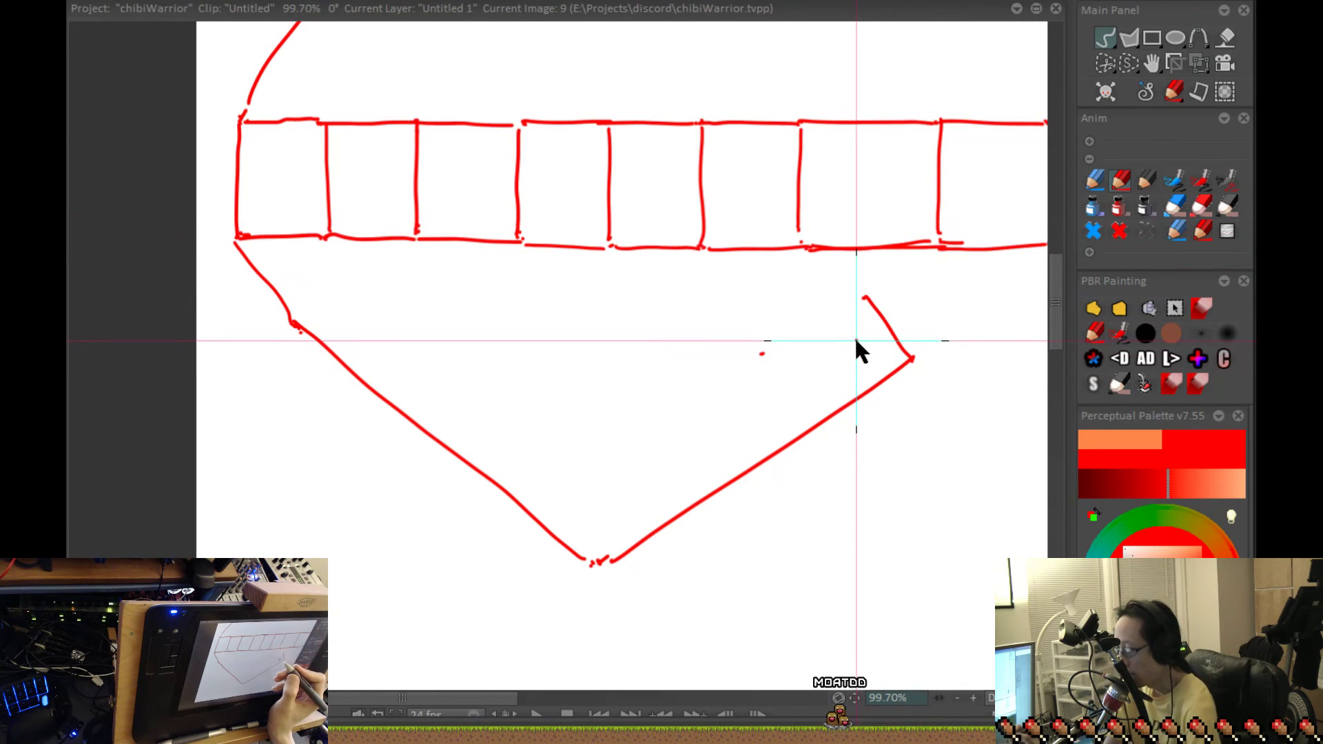
pyautogui.moveTo(865, 299); pyautogui.dragTo(760, 354)
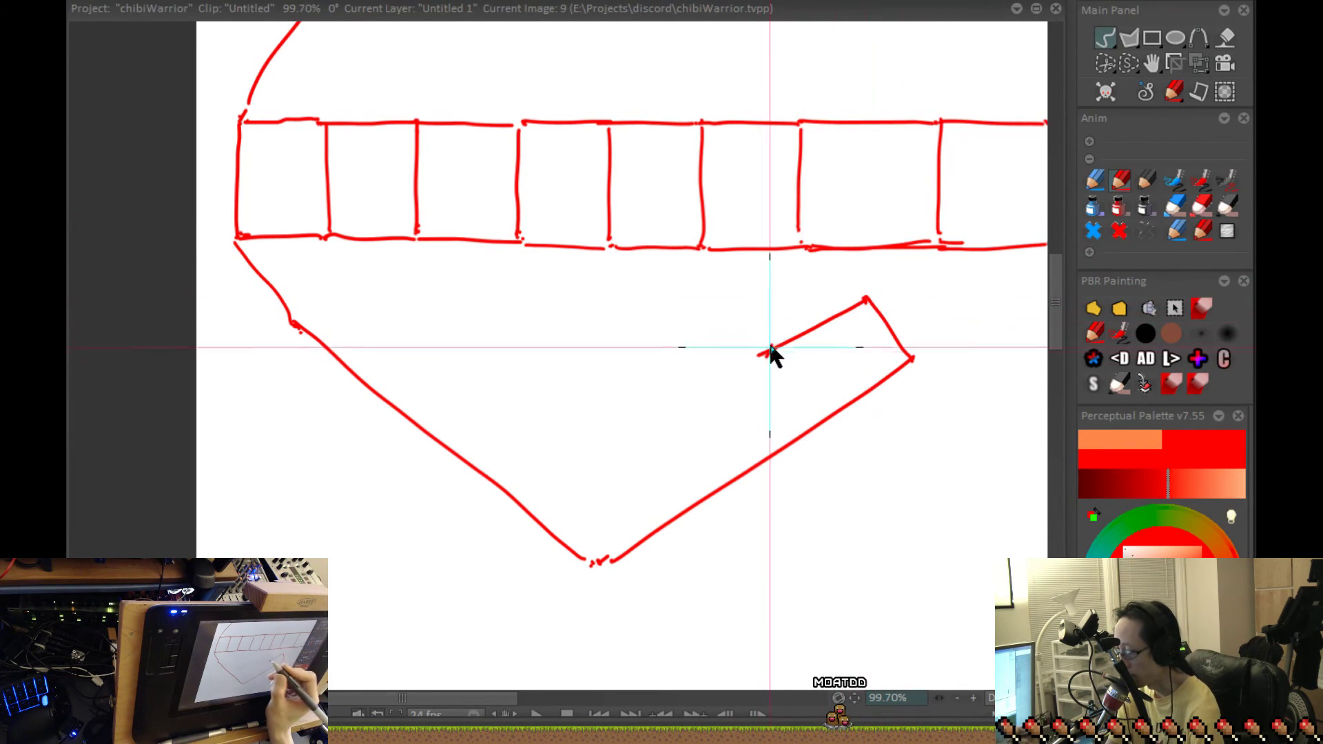
# - Continue the inner outline leftward through a dip, up over an angular peak and down its left side
pyautogui.click(621, 317)
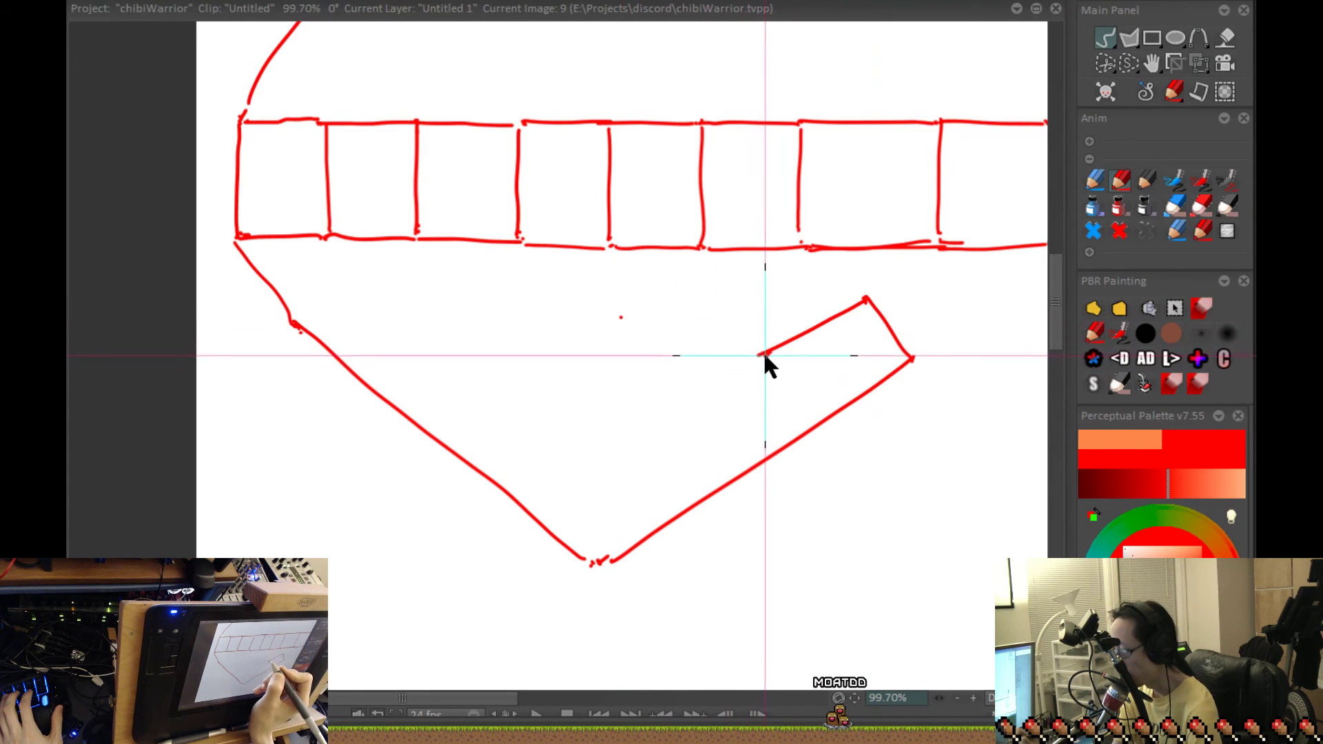
pyautogui.moveTo(763, 355); pyautogui.dragTo(672, 370)
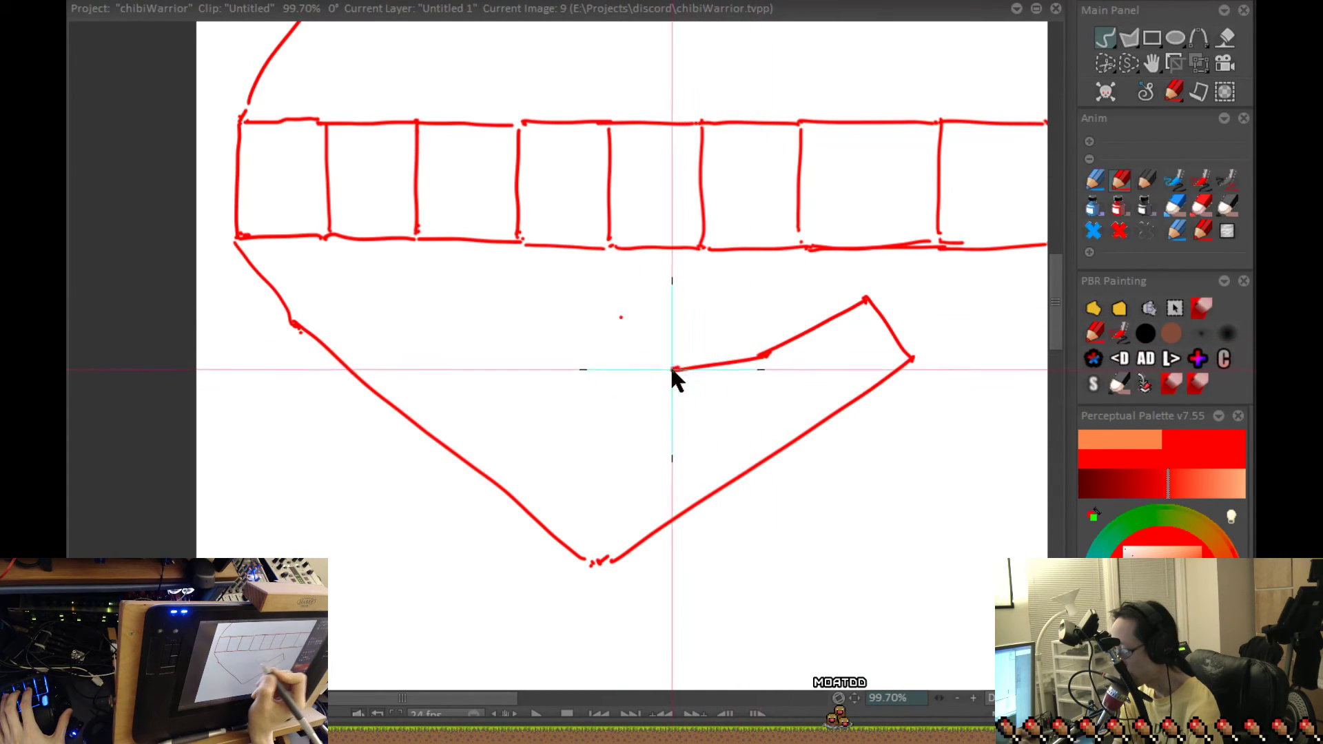
pyautogui.moveTo(620, 318); pyautogui.dragTo(673, 369)
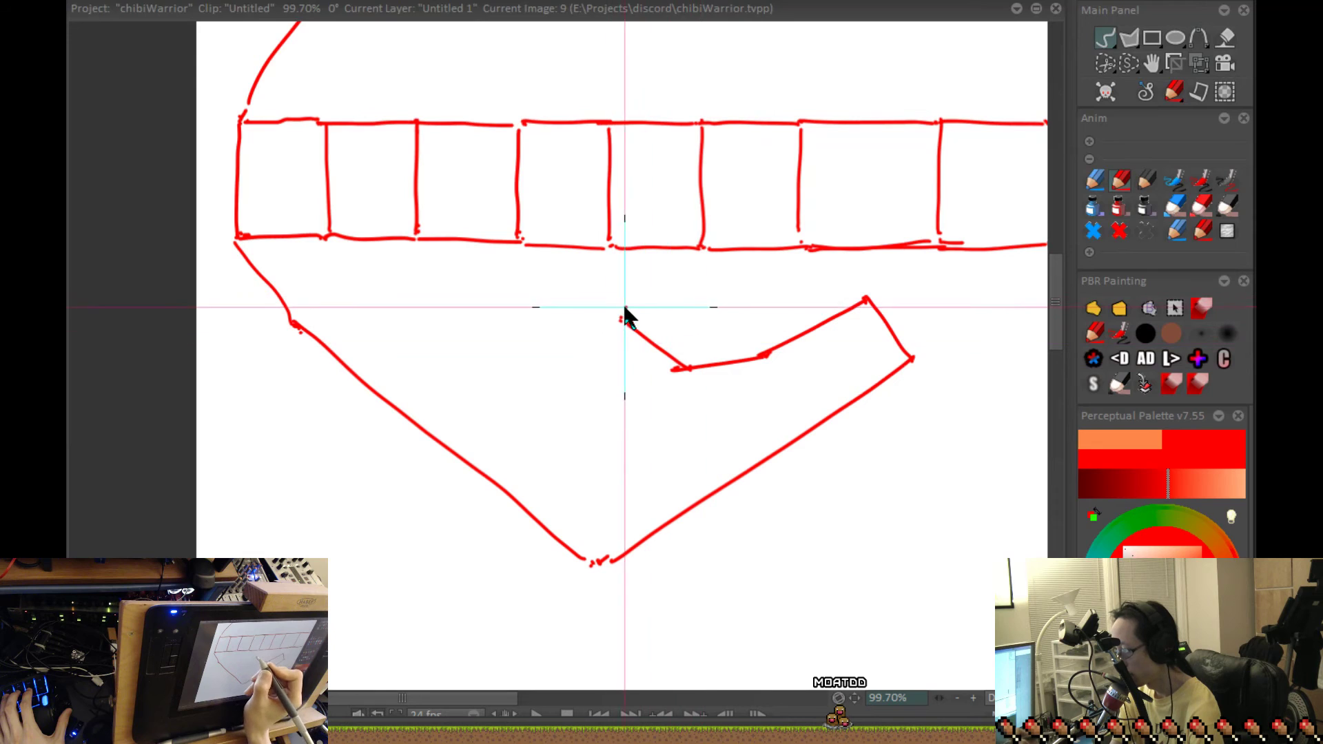
pyautogui.moveTo(622, 319)
pyautogui.mouseDown()
pyautogui.moveTo(631, 282)
pyautogui.moveTo(574, 261)
pyautogui.moveTo(531, 300)
pyautogui.moveTo(504, 331)
pyautogui.moveTo(512, 456)
pyautogui.mouseUp()
pyautogui.click(570, 261)
pyautogui.click(504, 334)
pyautogui.click(516, 440)
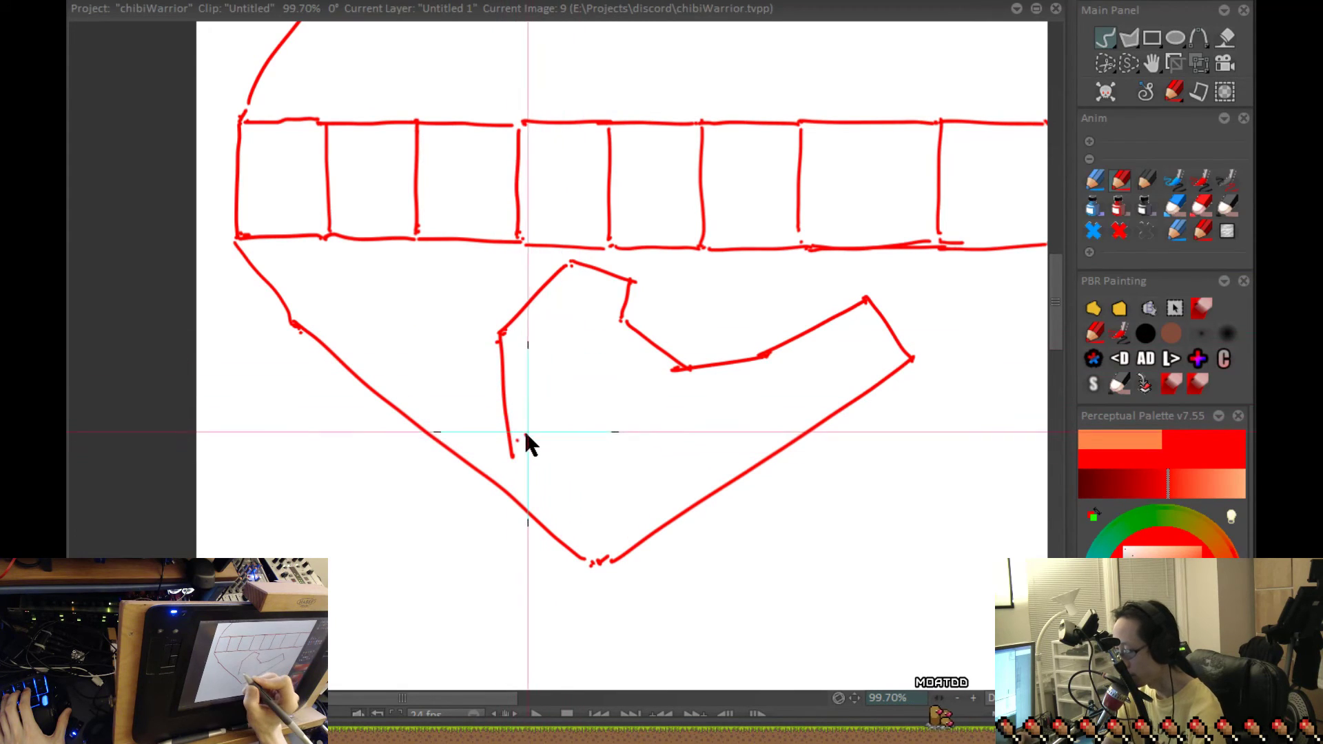
# - Carry the inner outline around its lower side, back to the right and down toward the V's right arm
pyautogui.hotkey('ctrl', 'z')
pyautogui.moveTo(504, 335)
pyautogui.mouseDown()
pyautogui.moveTo(517, 451)
pyautogui.moveTo(518, 434)
pyautogui.moveTo(591, 451)
pyautogui.moveTo(651, 407)
pyautogui.mouseUp()
pyautogui.hotkey('ctrl', 'z')
pyautogui.moveTo(732, 382); pyautogui.dragTo(729, 322)
pyautogui.moveTo(648, 345)
pyautogui.mouseDown()
pyautogui.moveTo(709, 351)
pyautogui.moveTo(682, 422)
pyautogui.mouseUp()
pyautogui.click(678, 425)
pyautogui.moveTo(731, 458)
pyautogui.mouseDown()
pyautogui.moveTo(630, 496)
pyautogui.moveTo(605, 610)
pyautogui.mouseUp()
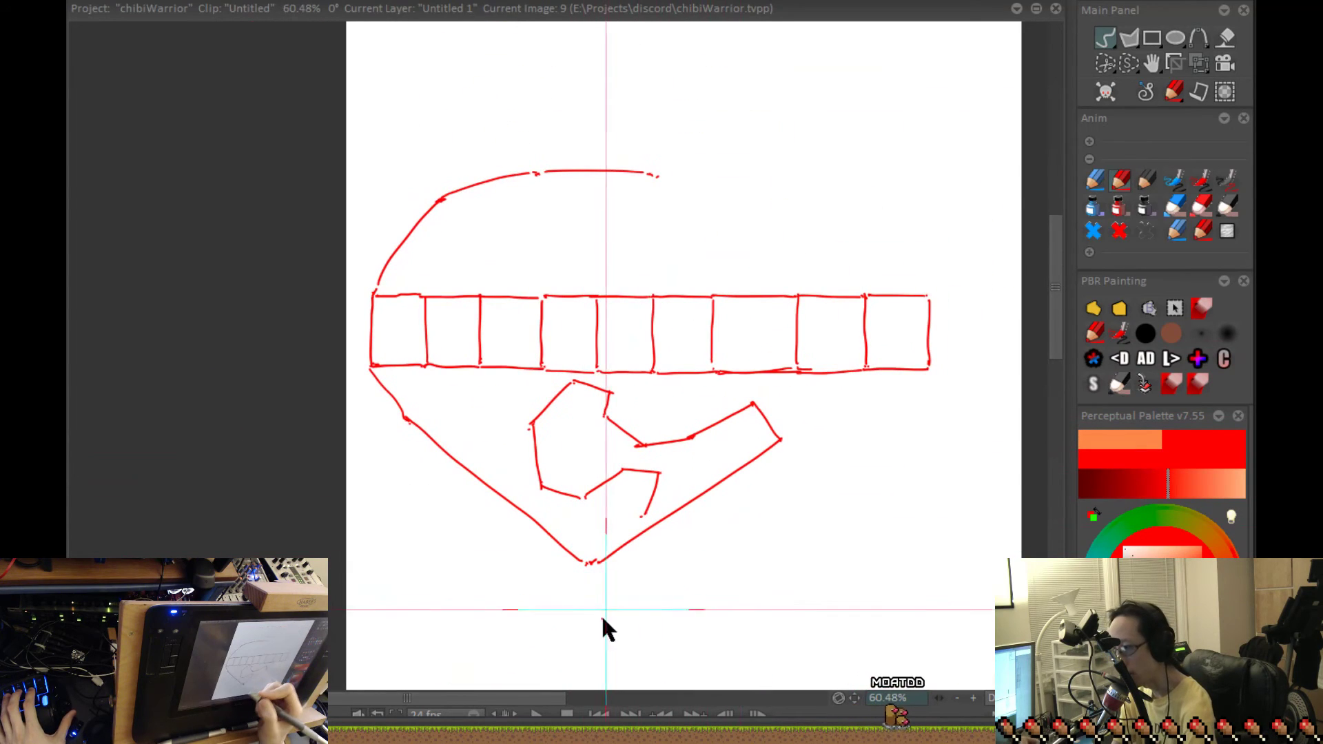
# - Clear the whole drawing from the current image
pyautogui.moveTo(651, 490); pyautogui.dragTo(778, 340)
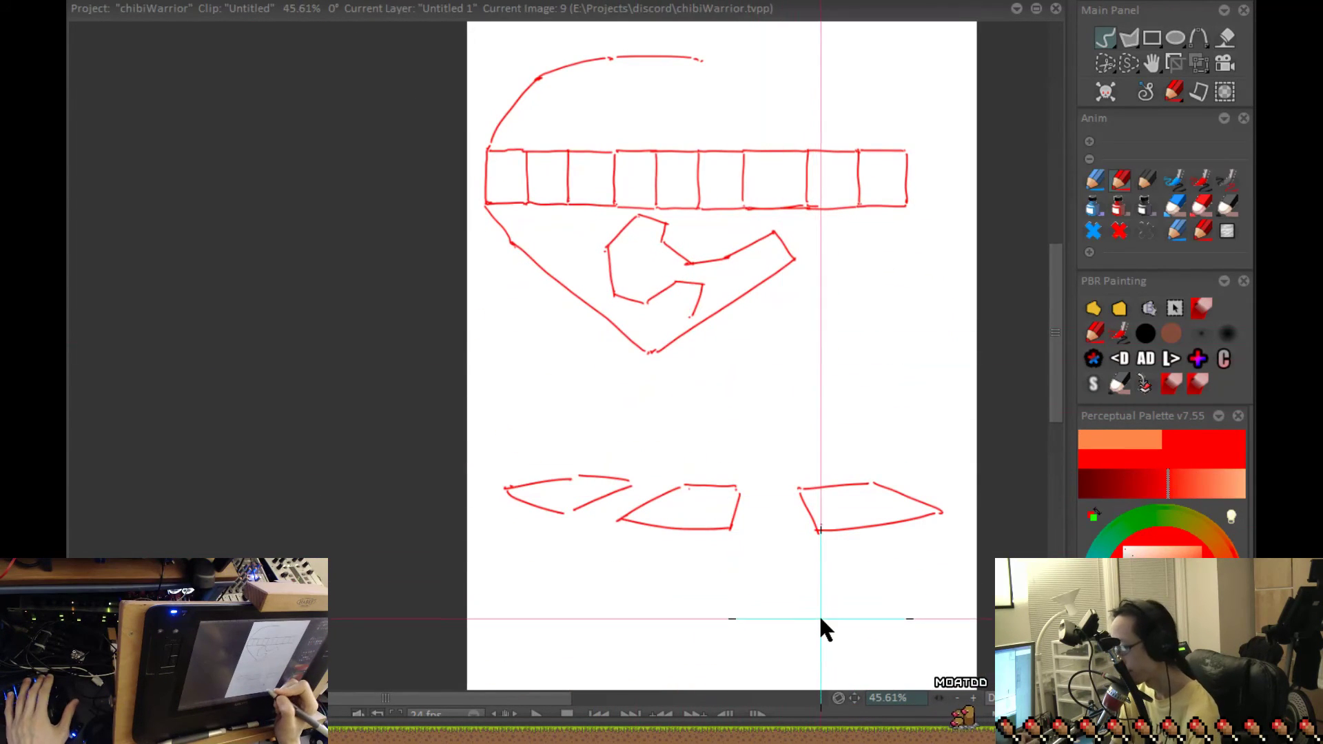
pyautogui.press('Right')
pyautogui.press('Left')
pyautogui.press('BackSpace')
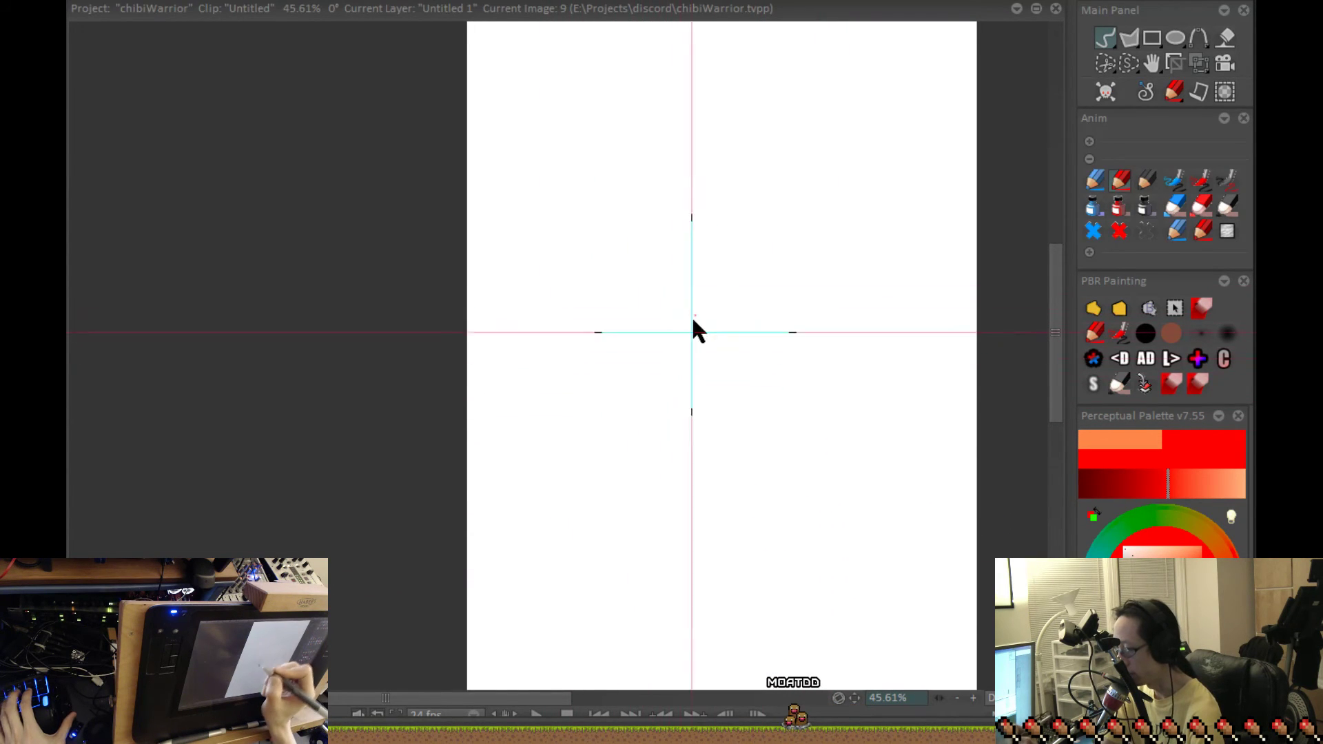
# - Sketch a tall stepped outline of stacked rectangular shapes above a wide slanted quadrilateral base
pyautogui.moveTo(691, 282); pyautogui.dragTo(688, 360)
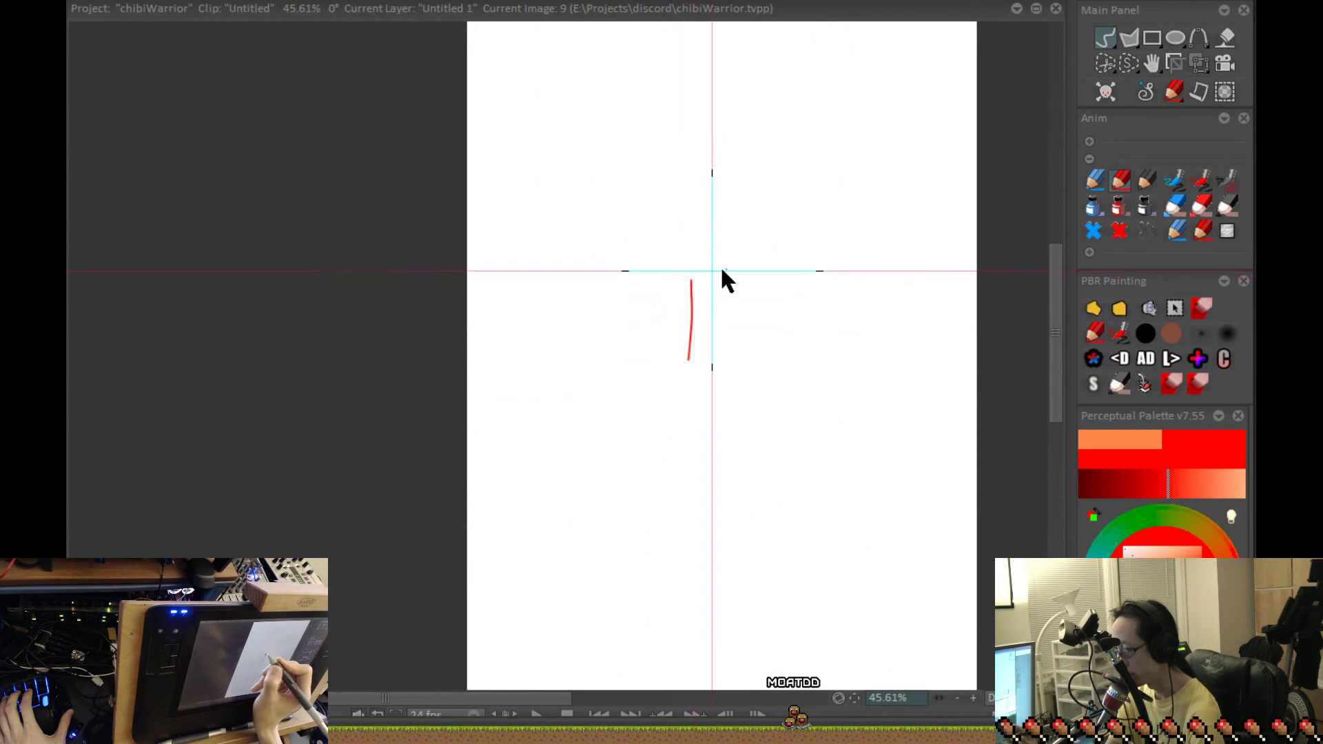
pyautogui.moveTo(689, 281)
pyautogui.mouseDown()
pyautogui.moveTo(650, 285)
pyautogui.moveTo(645, 304)
pyautogui.moveTo(567, 287)
pyautogui.moveTo(669, 259)
pyautogui.moveTo(621, 264)
pyautogui.moveTo(619, 233)
pyautogui.moveTo(573, 237)
pyautogui.moveTo(579, 178)
pyautogui.moveTo(636, 182)
pyautogui.moveTo(656, 129)
pyautogui.moveTo(642, 134)
pyautogui.moveTo(684, 122)
pyautogui.moveTo(682, 220)
pyautogui.moveTo(649, 241)
pyautogui.moveTo(681, 221)
pyautogui.moveTo(644, 225)
pyautogui.moveTo(642, 242)
pyautogui.moveTo(643, 226)
pyautogui.moveTo(641, 277)
pyautogui.moveTo(642, 225)
pyautogui.moveTo(642, 330)
pyautogui.moveTo(688, 357)
pyautogui.moveTo(622, 398)
pyautogui.moveTo(682, 441)
pyautogui.moveTo(829, 414)
pyautogui.moveTo(839, 391)
pyautogui.moveTo(737, 370)
pyautogui.mouseUp()
pyautogui.hotkey('ctrl', 'z')
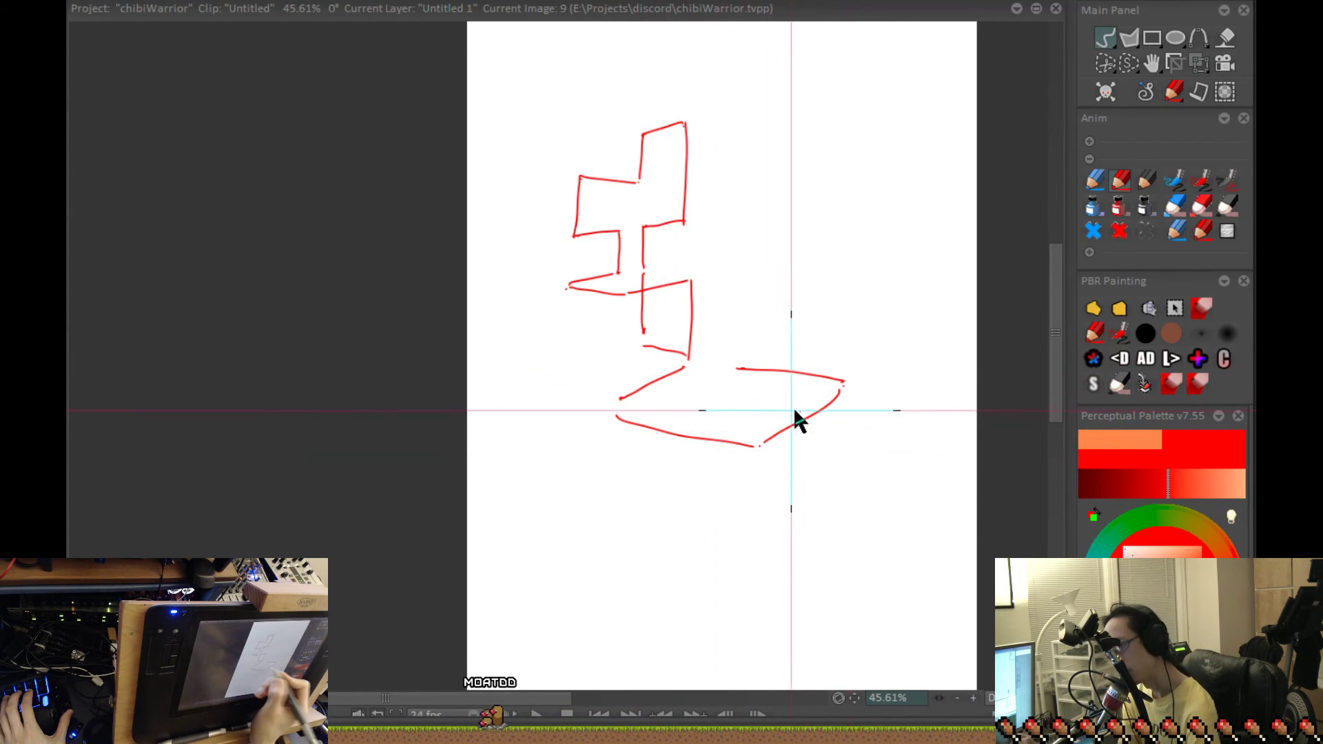
pyautogui.moveTo(825, 393)
pyautogui.mouseDown()
pyautogui.moveTo(728, 373)
pyautogui.moveTo(812, 344)
pyautogui.mouseUp()
pyautogui.hotkey('ctrl', 'z')
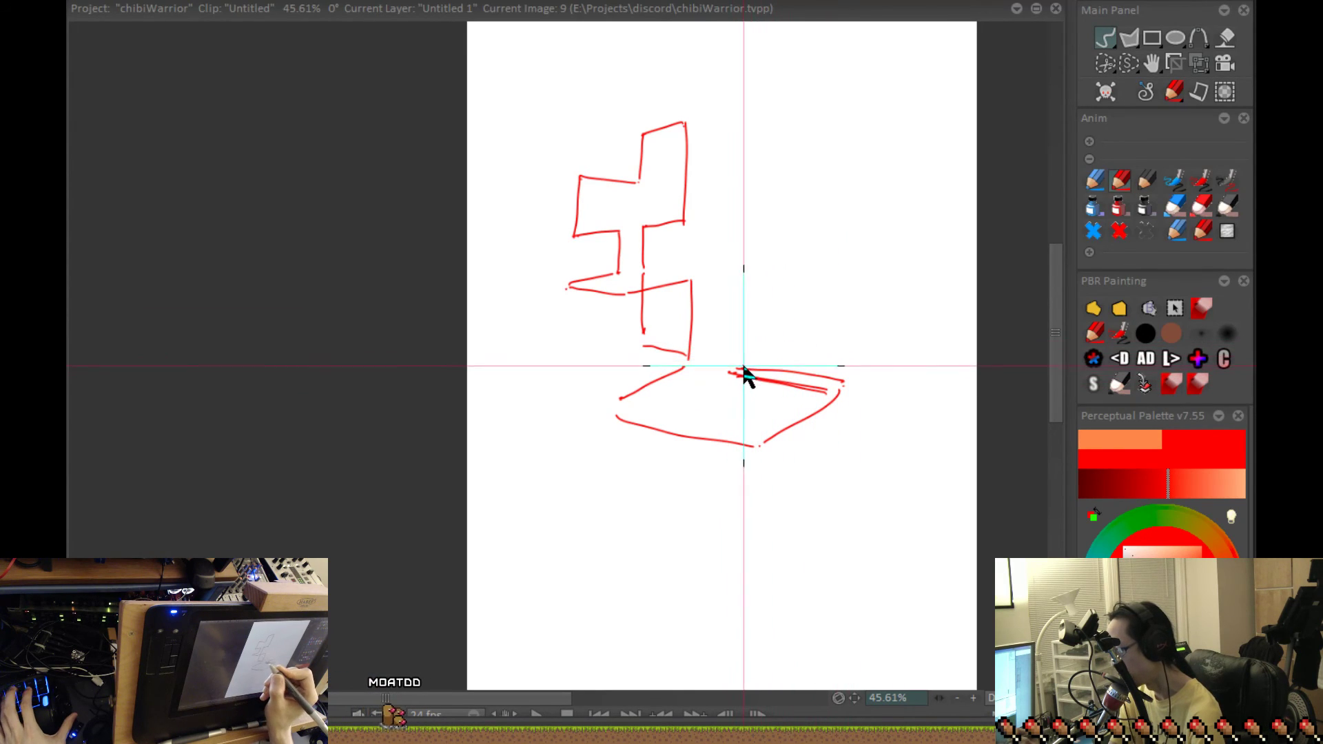
# - Add a smaller slanted parallelogram with doubled edges behind the base's right side
pyautogui.moveTo(733, 372); pyautogui.dragTo(787, 337)
pyautogui.moveTo(752, 377)
pyautogui.mouseDown()
pyautogui.moveTo(800, 346)
pyautogui.moveTo(877, 353)
pyautogui.moveTo(849, 356)
pyautogui.moveTo(879, 359)
pyautogui.moveTo(867, 372)
pyautogui.mouseUp()
pyautogui.moveTo(921, 524); pyautogui.dragTo(939, 457)
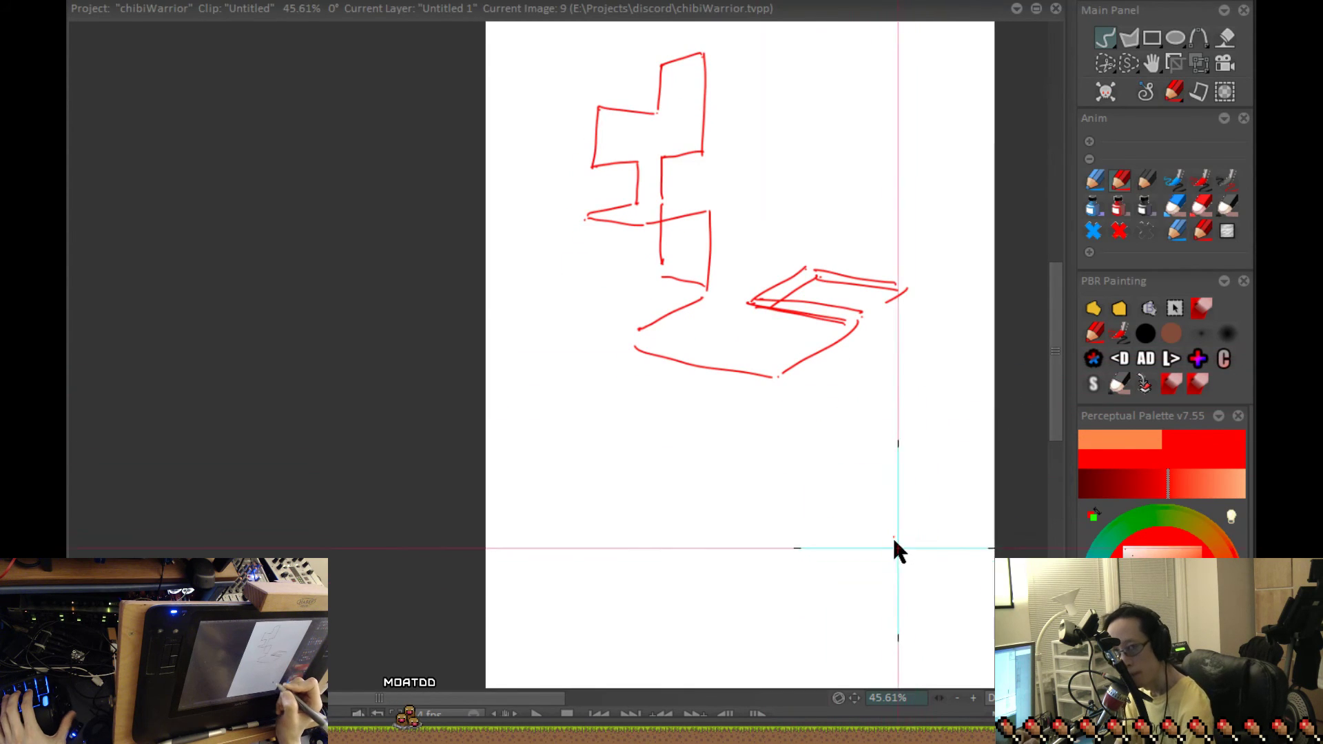
pyautogui.moveTo(870, 534); pyautogui.dragTo(883, 562)
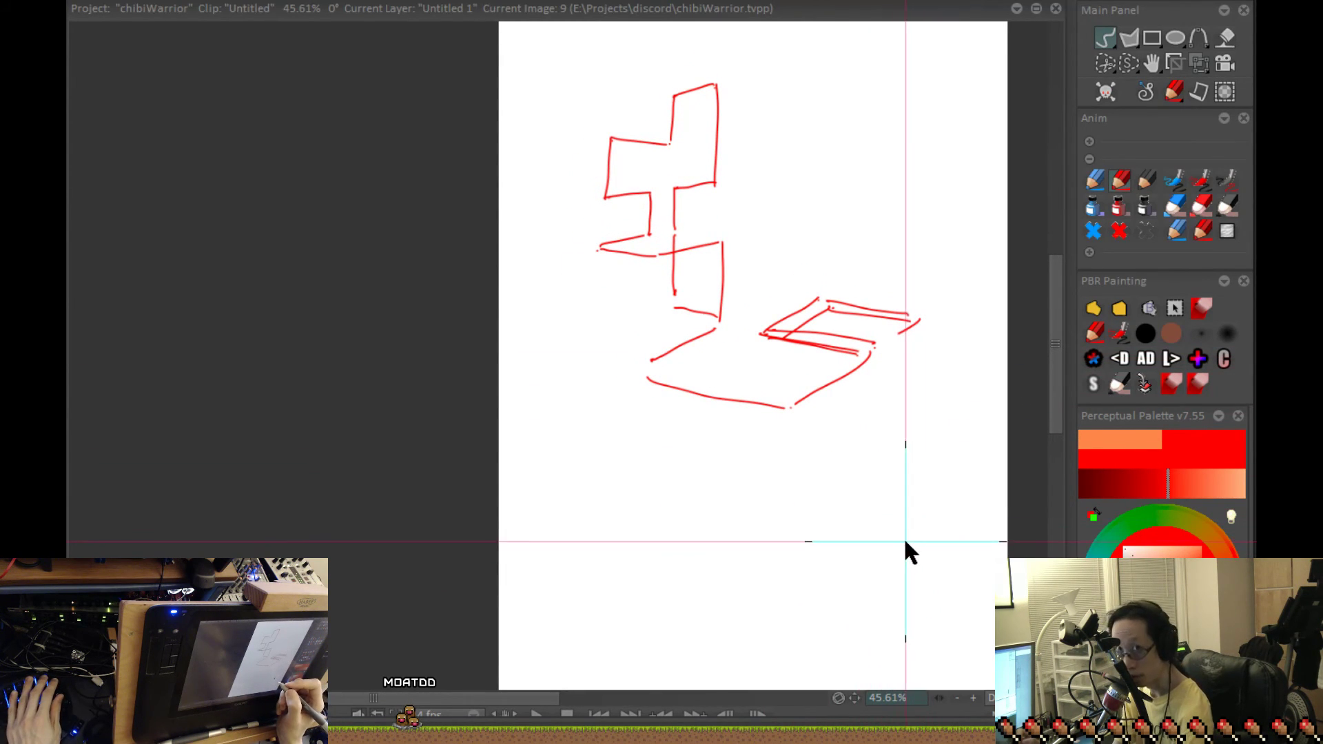
# - Clear the canvas and sketch a wide, low box in perspective with a notch cut into its back edge
pyautogui.press('BackSpace')
pyautogui.moveTo(817, 370); pyautogui.dragTo(863, 340)
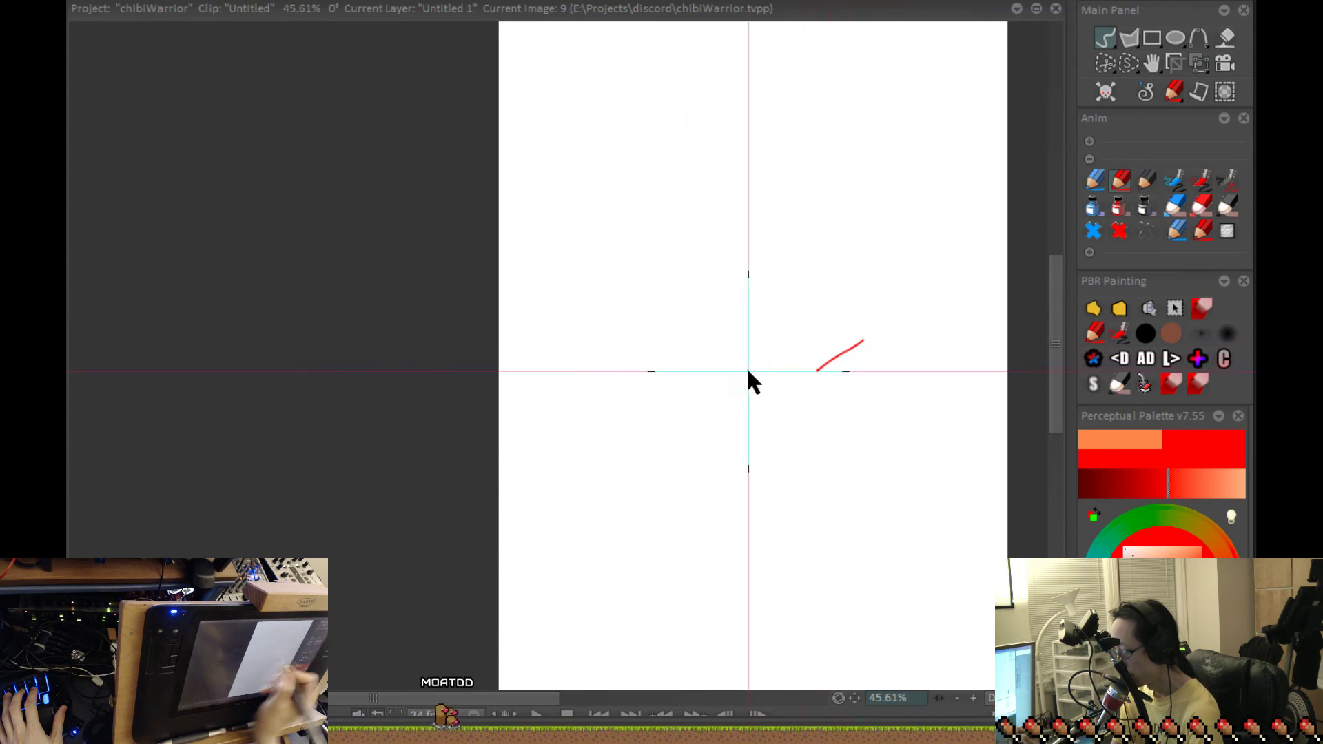
pyautogui.moveTo(805, 370)
pyautogui.mouseDown()
pyautogui.moveTo(705, 357)
pyautogui.moveTo(763, 326)
pyautogui.moveTo(695, 320)
pyautogui.moveTo(592, 364)
pyautogui.moveTo(577, 377)
pyautogui.moveTo(586, 397)
pyautogui.moveTo(574, 384)
pyautogui.moveTo(840, 445)
pyautogui.moveTo(907, 388)
pyautogui.moveTo(822, 441)
pyautogui.moveTo(916, 382)
pyautogui.mouseUp()
pyautogui.moveTo(871, 337)
pyautogui.mouseDown()
pyautogui.moveTo(946, 350)
pyautogui.moveTo(921, 377)
pyautogui.mouseUp()
pyautogui.moveTo(962, 355)
pyautogui.mouseDown()
pyautogui.moveTo(953, 456)
pyautogui.moveTo(829, 536)
pyautogui.moveTo(818, 451)
pyautogui.mouseUp()
pyautogui.moveTo(573, 386)
pyautogui.mouseDown()
pyautogui.moveTo(575, 473)
pyautogui.moveTo(652, 516)
pyautogui.moveTo(847, 537)
pyautogui.mouseUp()
pyautogui.moveTo(767, 330); pyautogui.dragTo(766, 366)
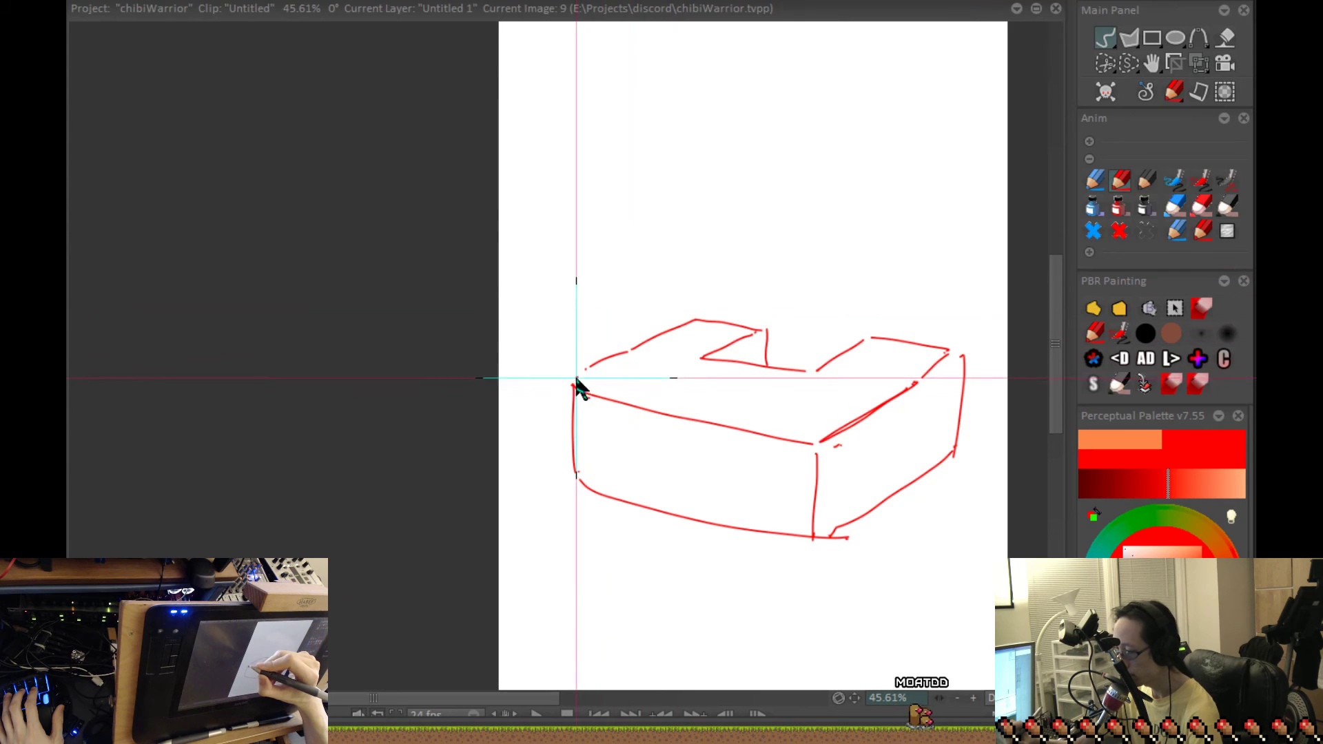
# - Build a smaller box on top of the low box's left end, with vertical edges and a four-sided top face
pyautogui.moveTo(579, 280); pyautogui.dragTo(579, 387)
pyautogui.hotkey('ctrl', 'z')
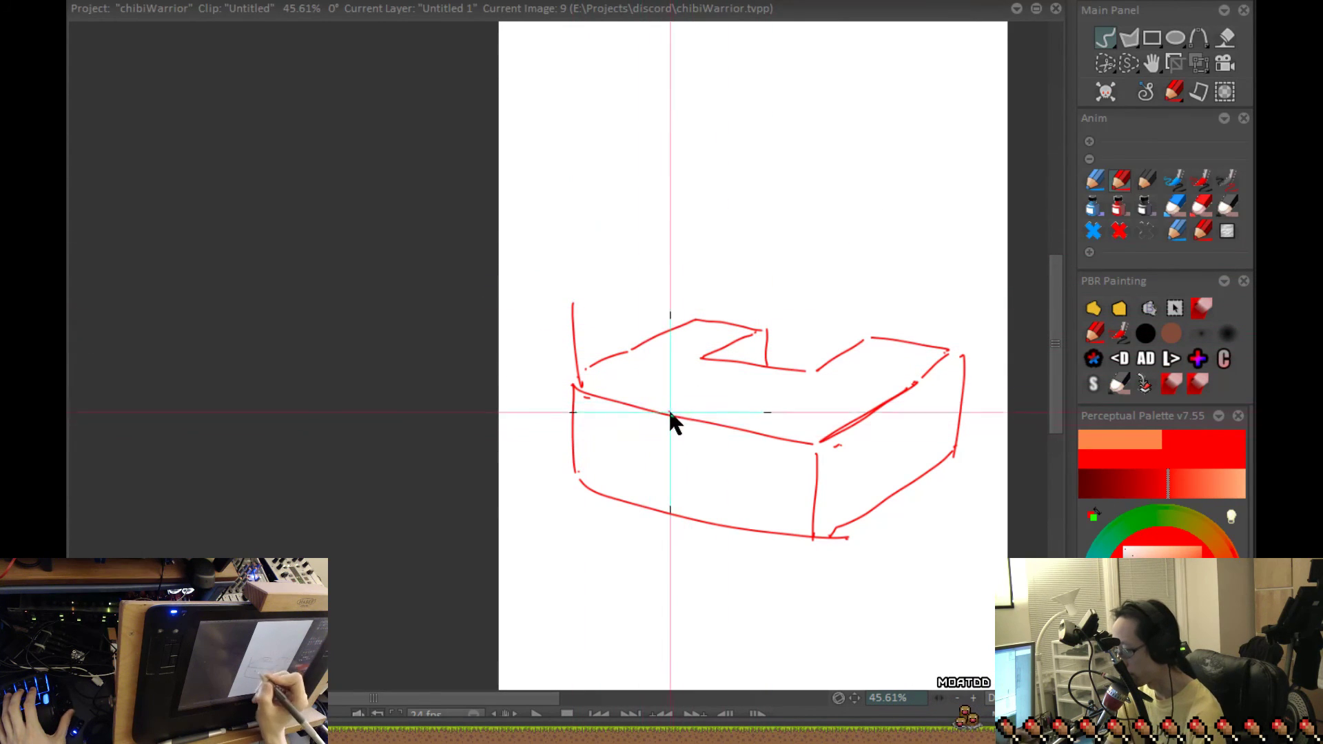
pyautogui.moveTo(704, 361); pyautogui.dragTo(628, 407)
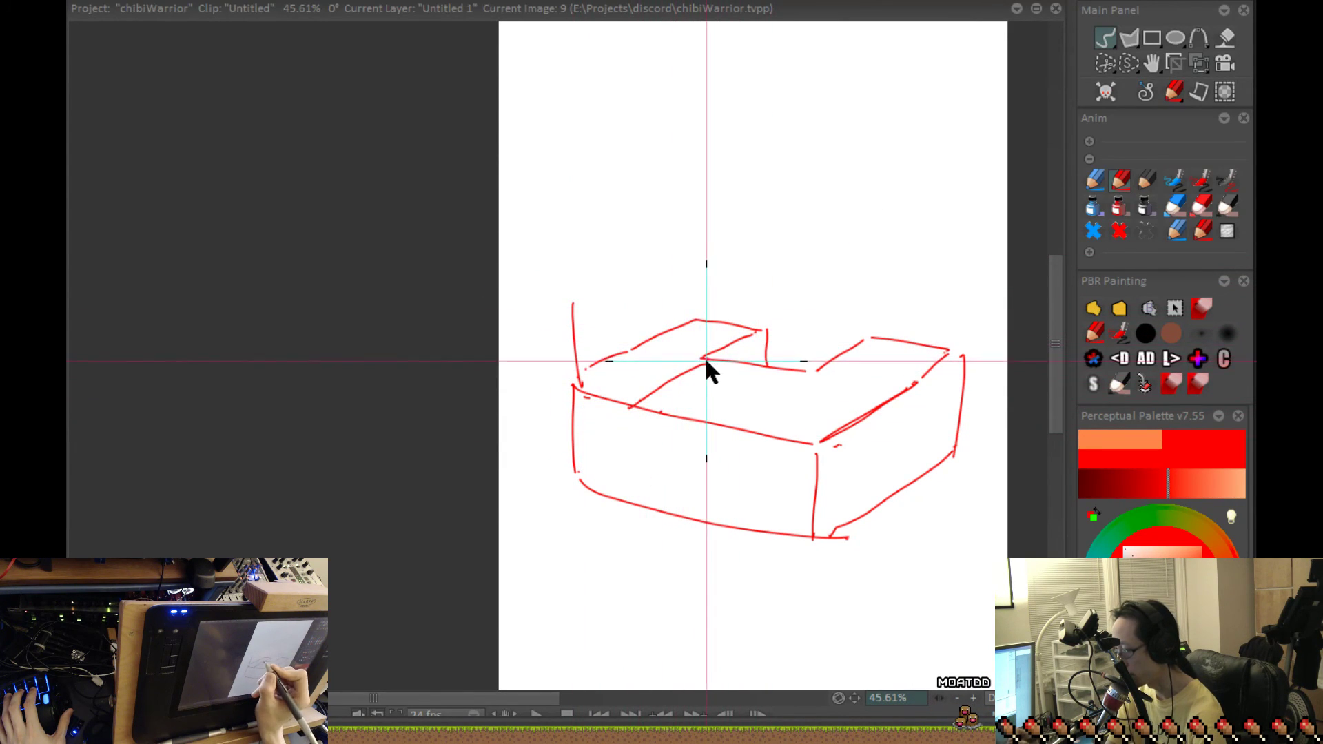
pyautogui.moveTo(705, 360); pyautogui.dragTo(705, 289)
pyautogui.moveTo(639, 321); pyautogui.dragTo(637, 398)
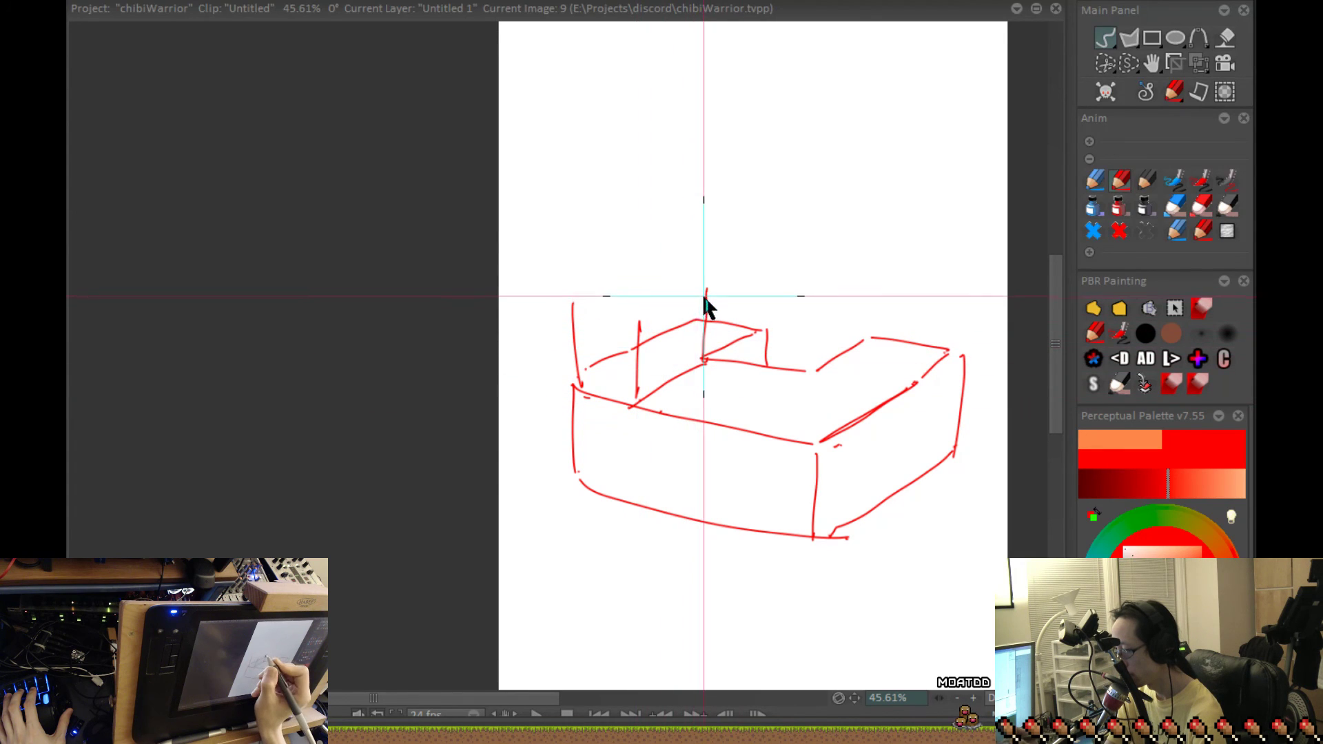
pyautogui.moveTo(706, 299)
pyautogui.mouseDown()
pyautogui.moveTo(638, 308)
pyautogui.moveTo(693, 283)
pyautogui.moveTo(681, 301)
pyautogui.moveTo(575, 301)
pyautogui.moveTo(652, 301)
pyautogui.moveTo(631, 283)
pyautogui.mouseUp()
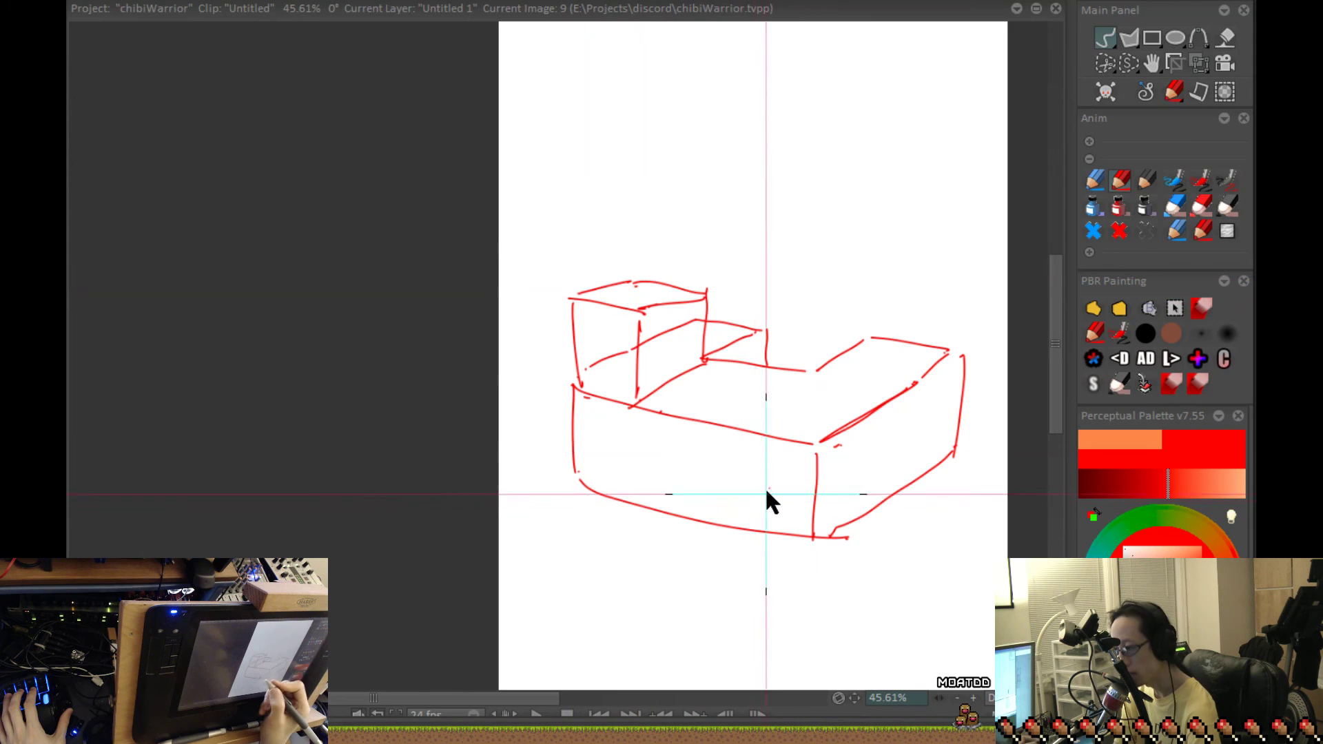
pyautogui.moveTo(636, 280); pyautogui.dragTo(692, 284)
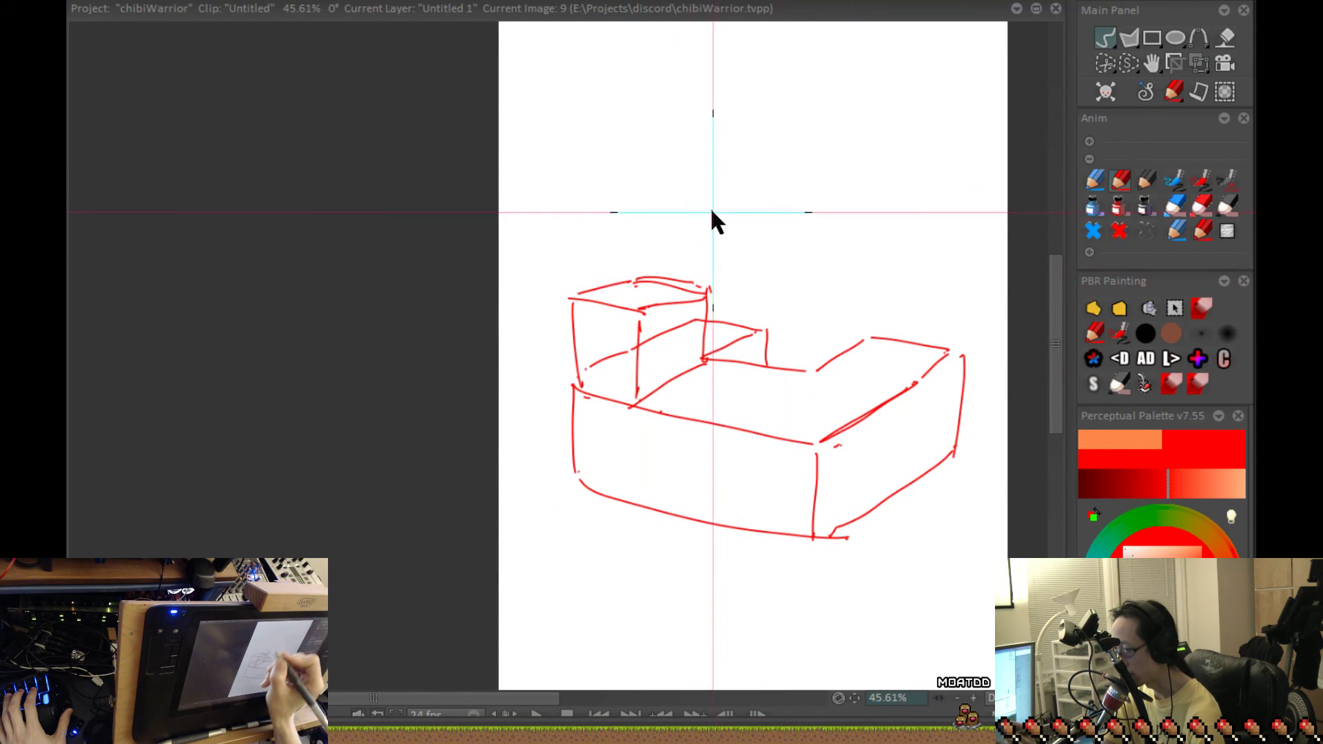
# - Stack a second small box on top of the left-end box, with vertical edges and a four-sided top face
pyautogui.moveTo(713, 217); pyautogui.dragTo(709, 297)
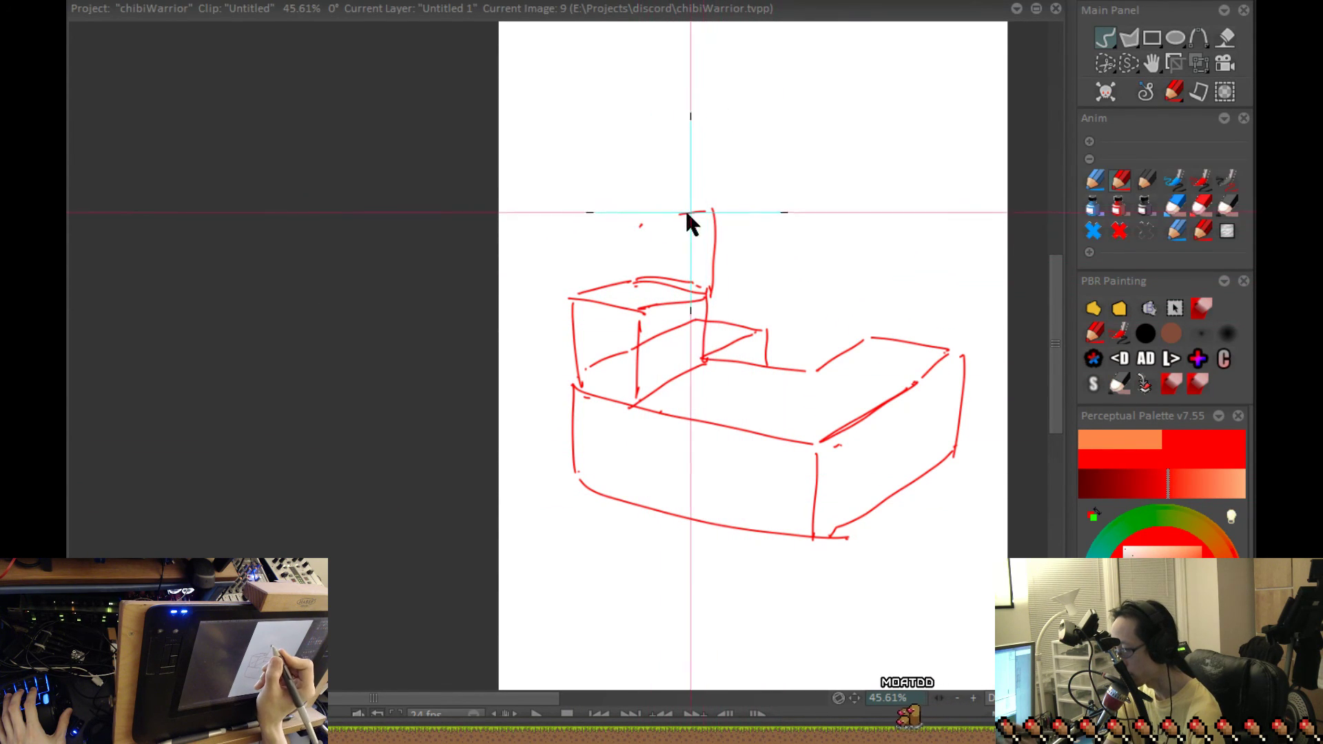
pyautogui.moveTo(710, 211)
pyautogui.mouseDown()
pyautogui.moveTo(567, 248)
pyautogui.moveTo(571, 298)
pyautogui.mouseUp()
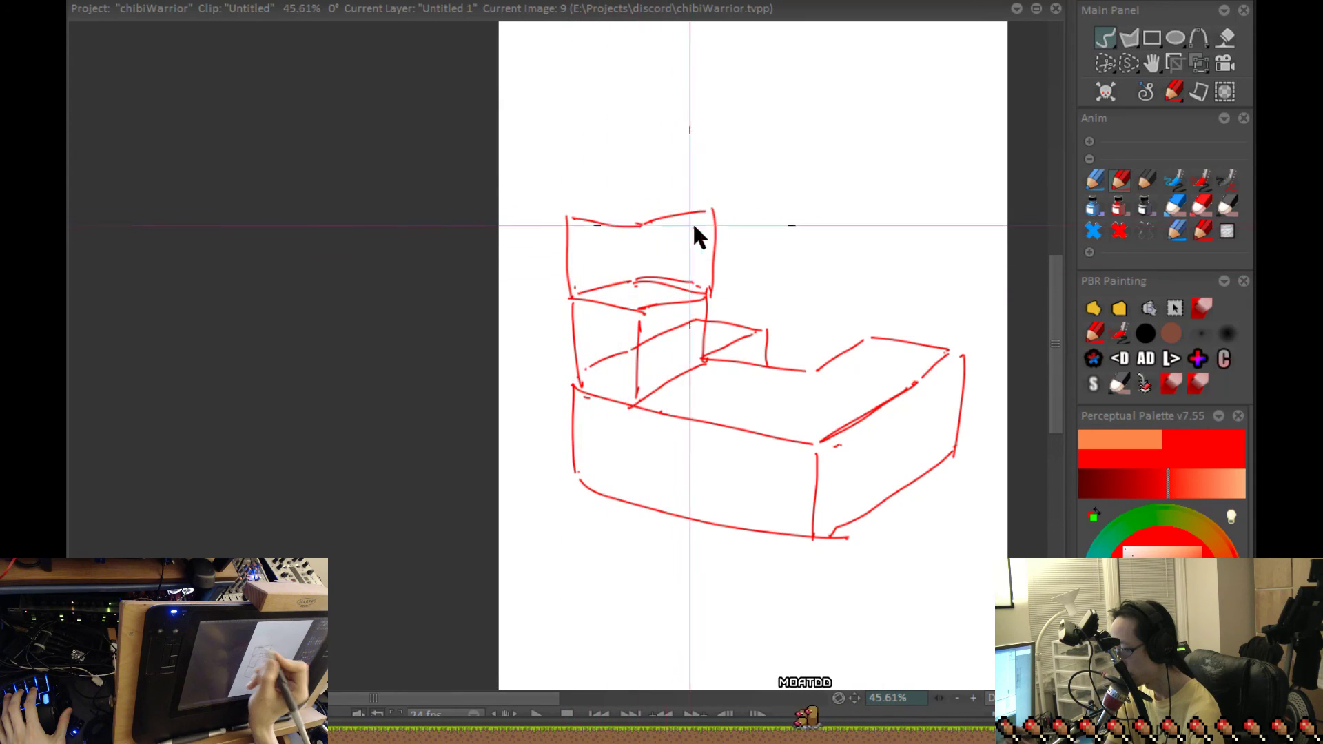
pyautogui.moveTo(579, 212)
pyautogui.mouseDown()
pyautogui.moveTo(703, 205)
pyautogui.moveTo(630, 200)
pyautogui.moveTo(648, 305)
pyautogui.mouseUp()
pyautogui.moveTo(635, 210); pyautogui.dragTo(635, 265)
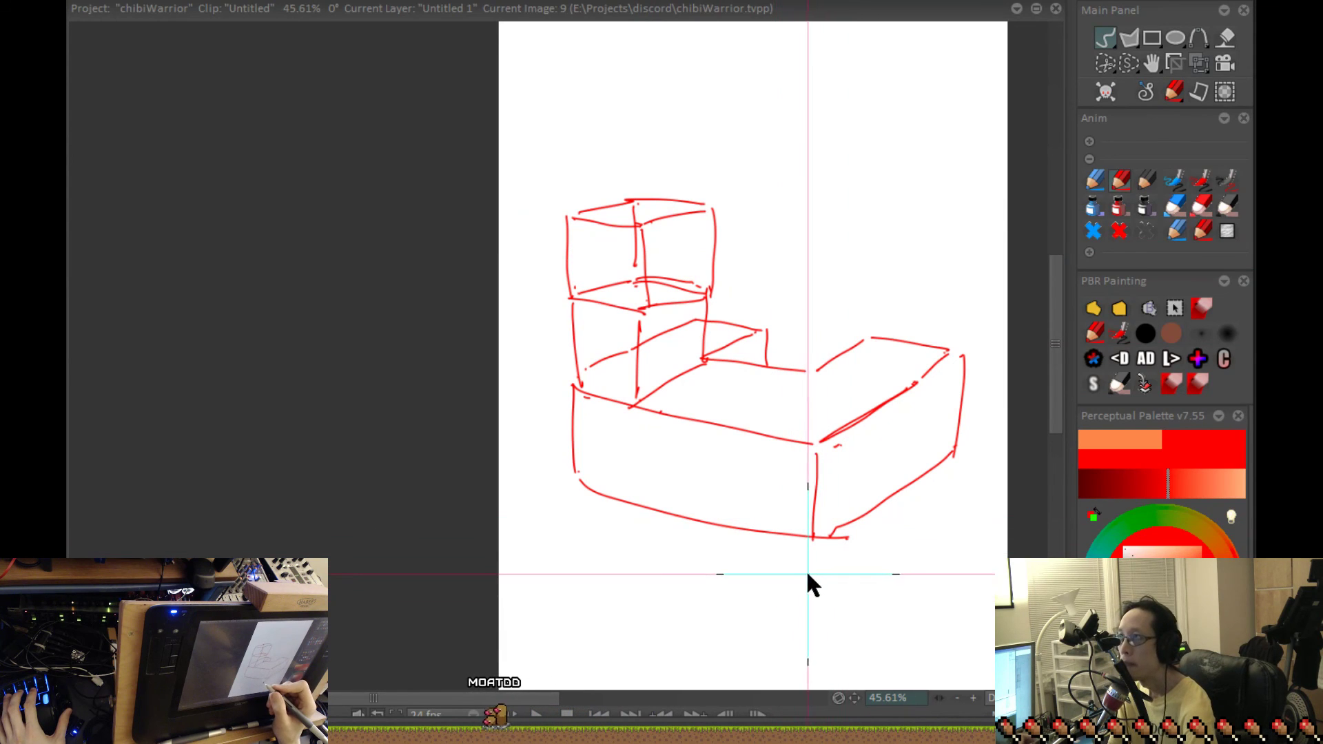
# - Go back two images to examine the bird and building sketch, and return to the stacked-box drawing
pyautogui.press('Left')
pyautogui.press('Left')
pyautogui.moveTo(883, 534); pyautogui.dragTo(841, 508)
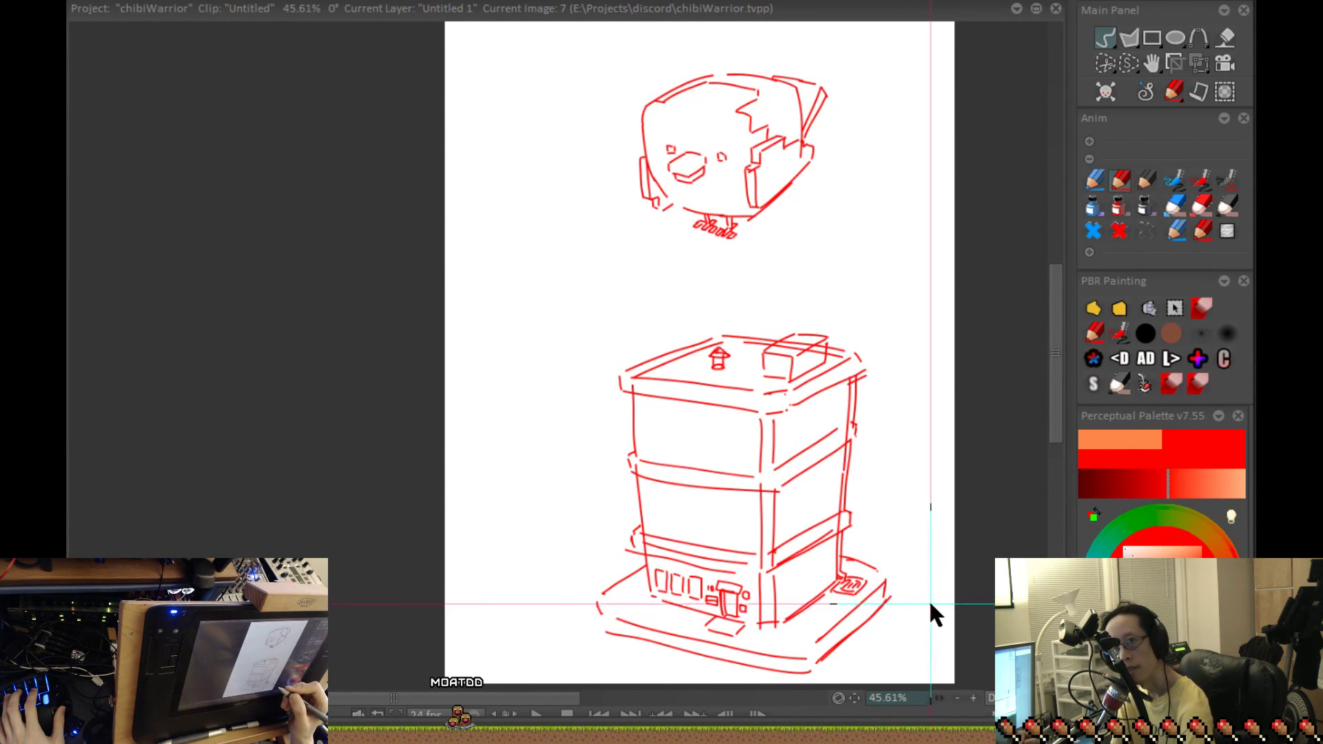
pyautogui.press('Right')
pyautogui.press('Right')
pyautogui.moveTo(965, 501); pyautogui.dragTo(904, 578)
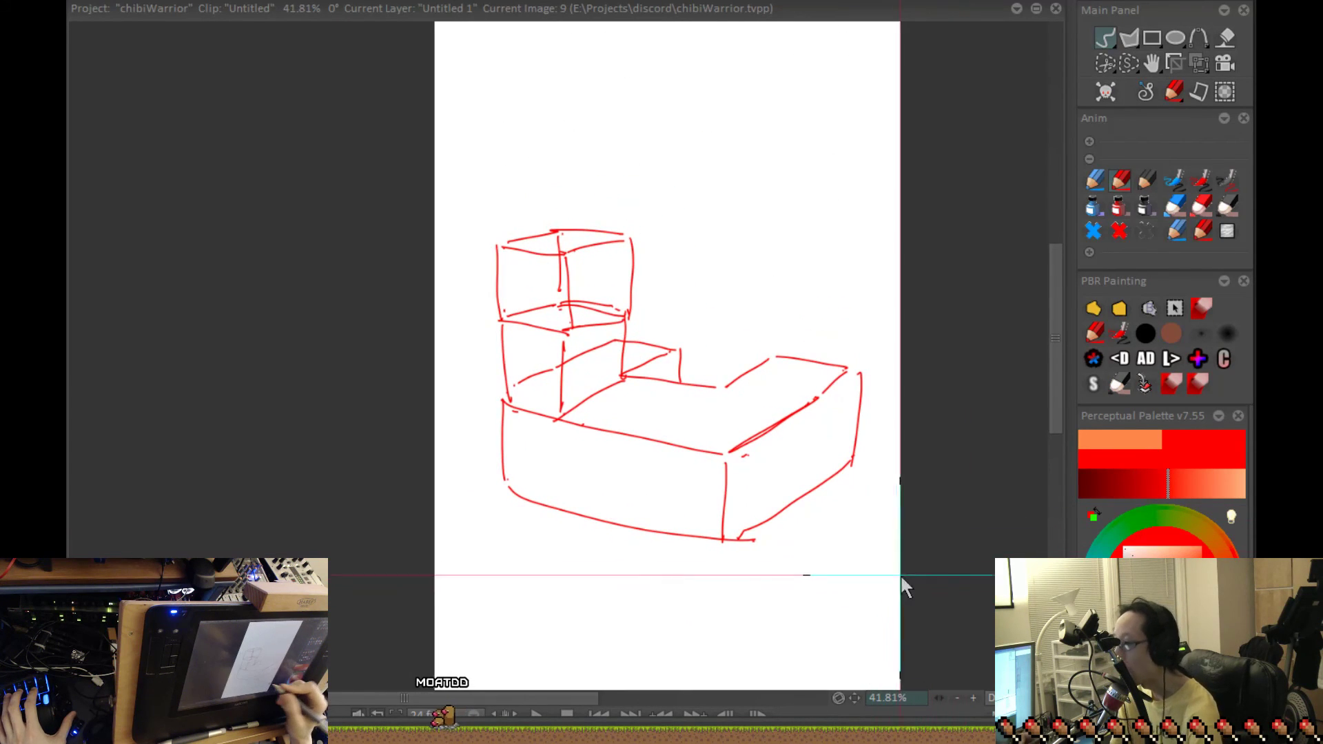
# - Divide the low box around its near right corner with lines across the top and sides, and extend that corner downward as a tall box
pyautogui.moveTo(722, 387)
pyautogui.mouseDown()
pyautogui.moveTo(819, 394)
pyautogui.moveTo(819, 476)
pyautogui.mouseUp()
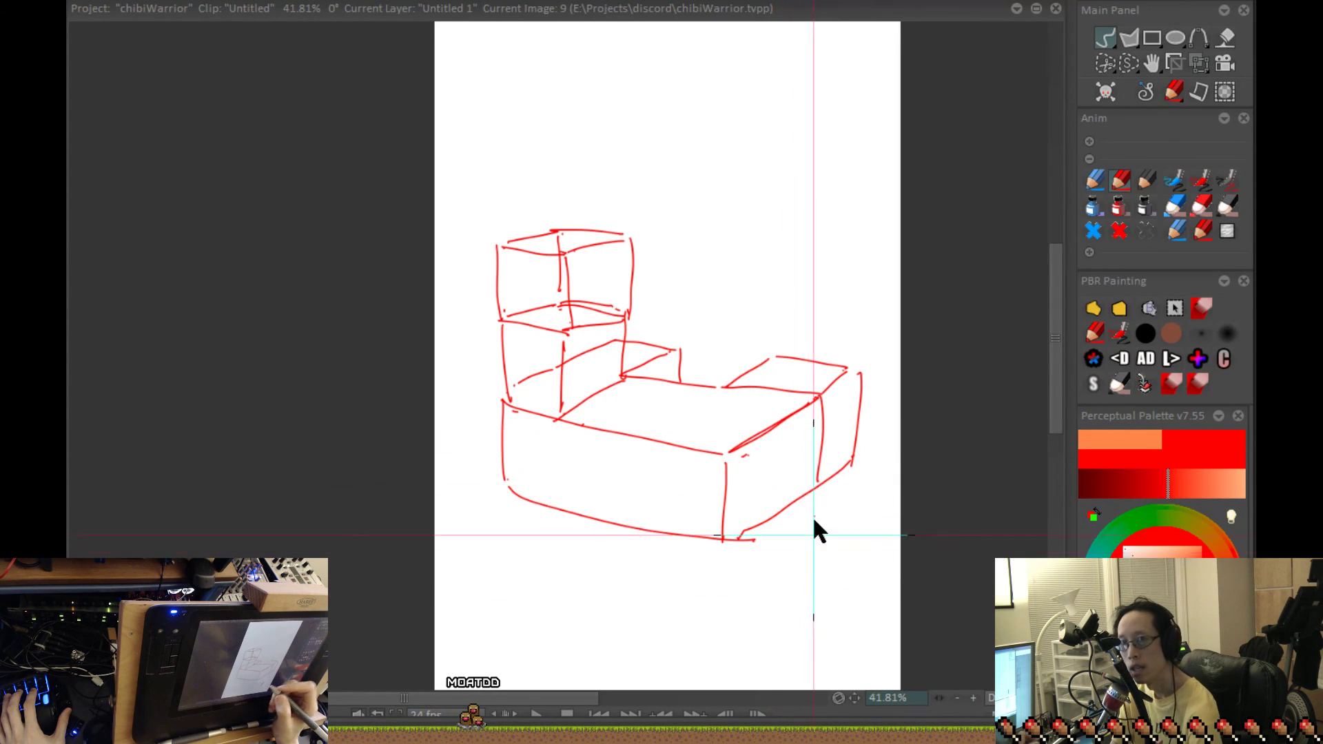
pyautogui.moveTo(717, 388)
pyautogui.mouseDown()
pyautogui.moveTo(658, 431)
pyautogui.moveTo(654, 514)
pyautogui.moveTo(700, 578)
pyautogui.moveTo(656, 565)
pyautogui.moveTo(665, 609)
pyautogui.moveTo(715, 610)
pyautogui.mouseUp()
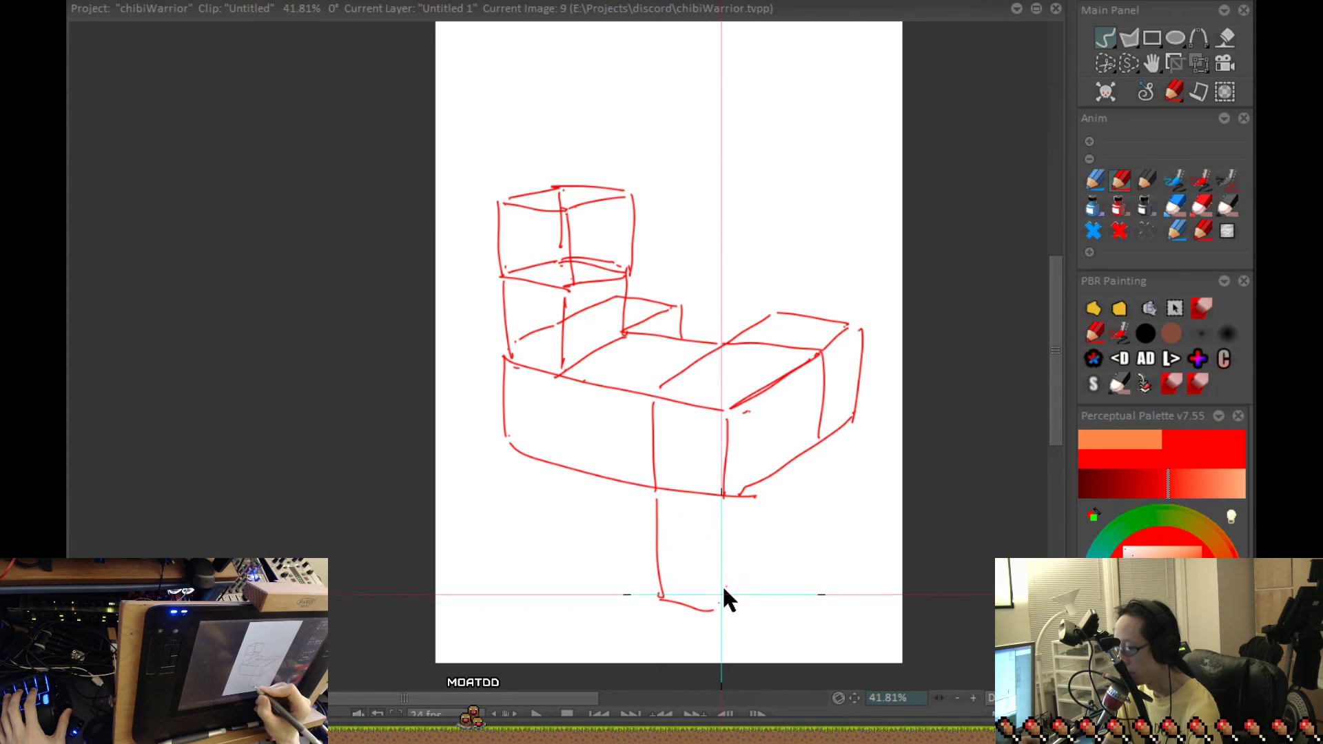
pyautogui.moveTo(789, 383)
pyautogui.mouseDown()
pyautogui.moveTo(786, 573)
pyautogui.moveTo(744, 611)
pyautogui.mouseUp()
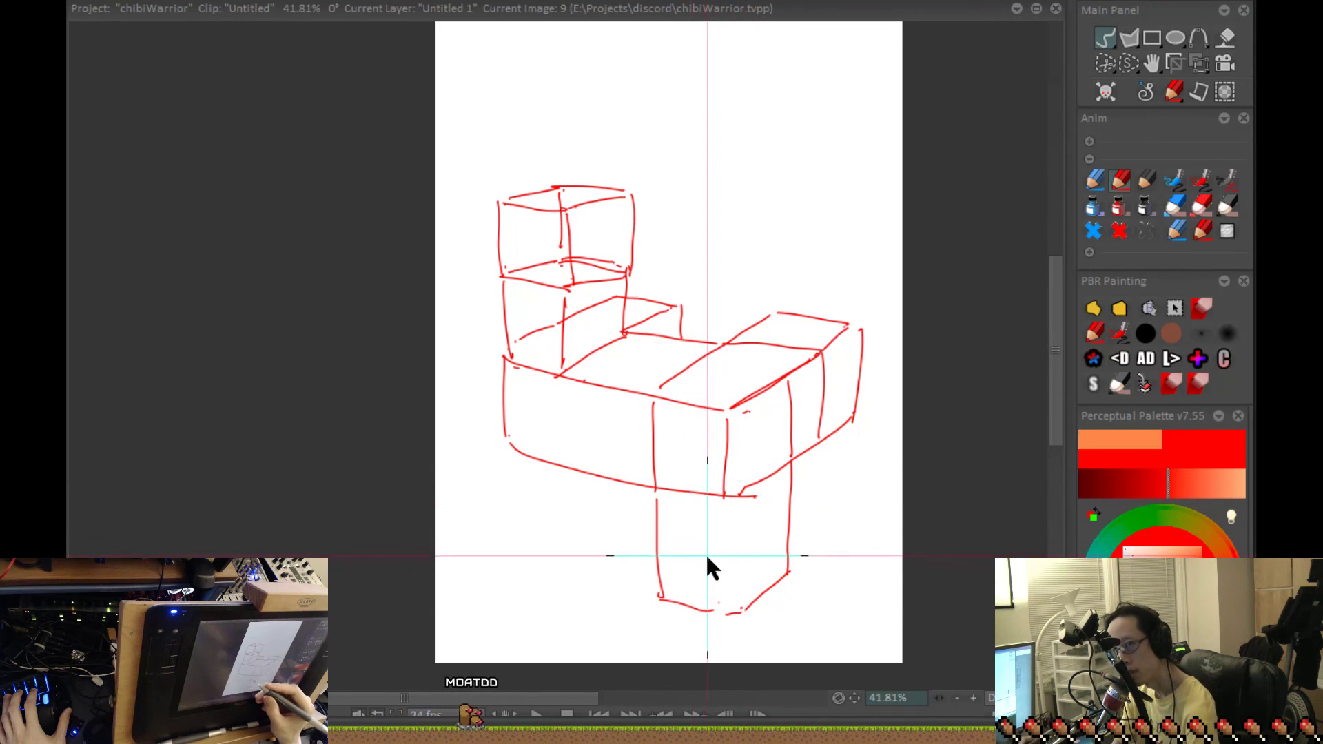
pyautogui.moveTo(740, 513)
pyautogui.mouseDown()
pyautogui.moveTo(738, 606)
pyautogui.moveTo(727, 608)
pyautogui.mouseUp()
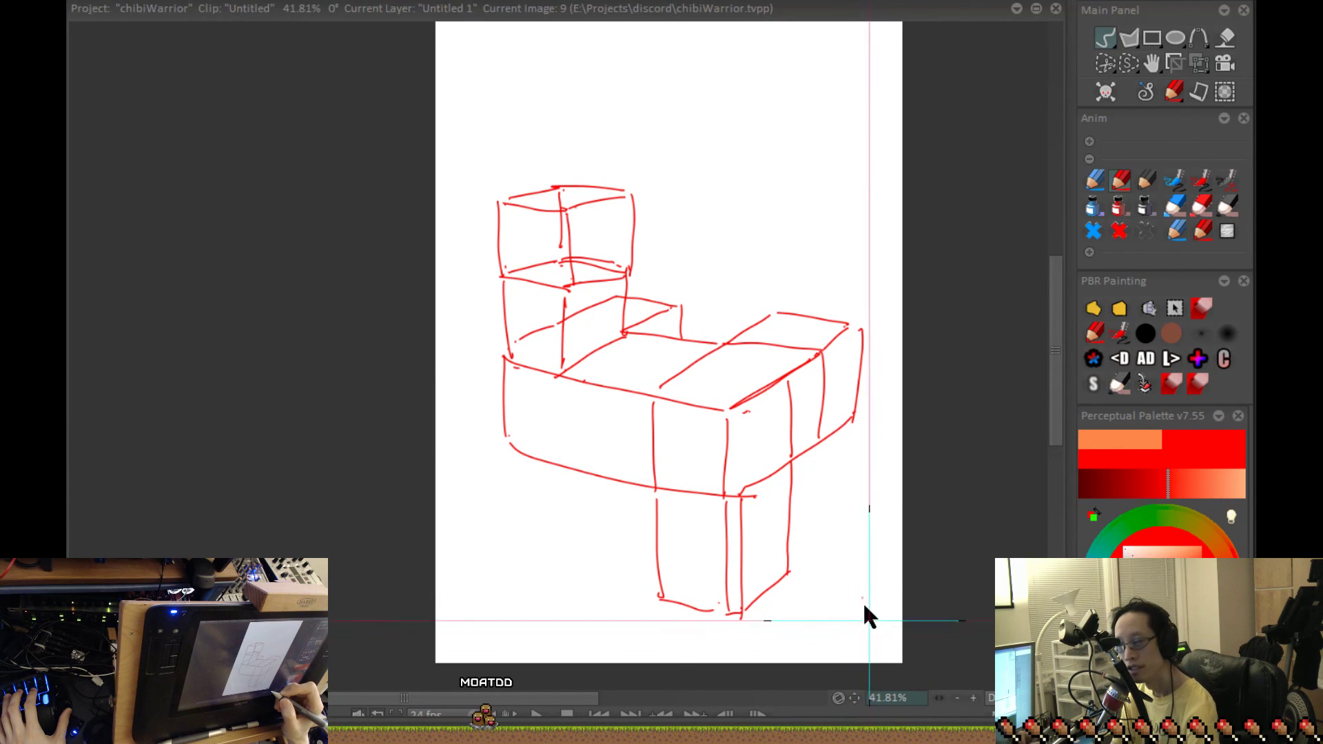
# - Draw a vertical dividing line down the low box's front face beneath the stacked boxes' front corner
pyautogui.moveTo(559, 392); pyautogui.dragTo(565, 451)
pyautogui.hotkey('ctrl', 'z')
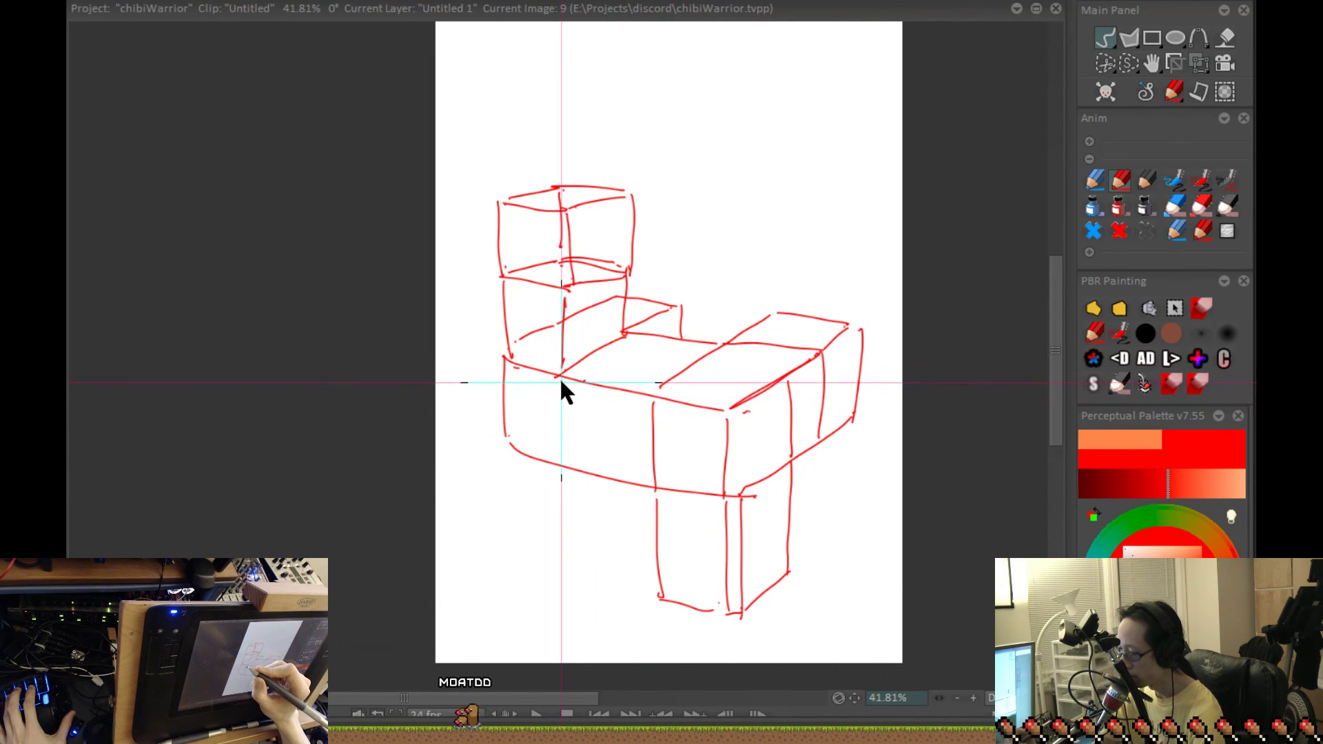
pyautogui.moveTo(561, 376); pyautogui.dragTo(564, 453)
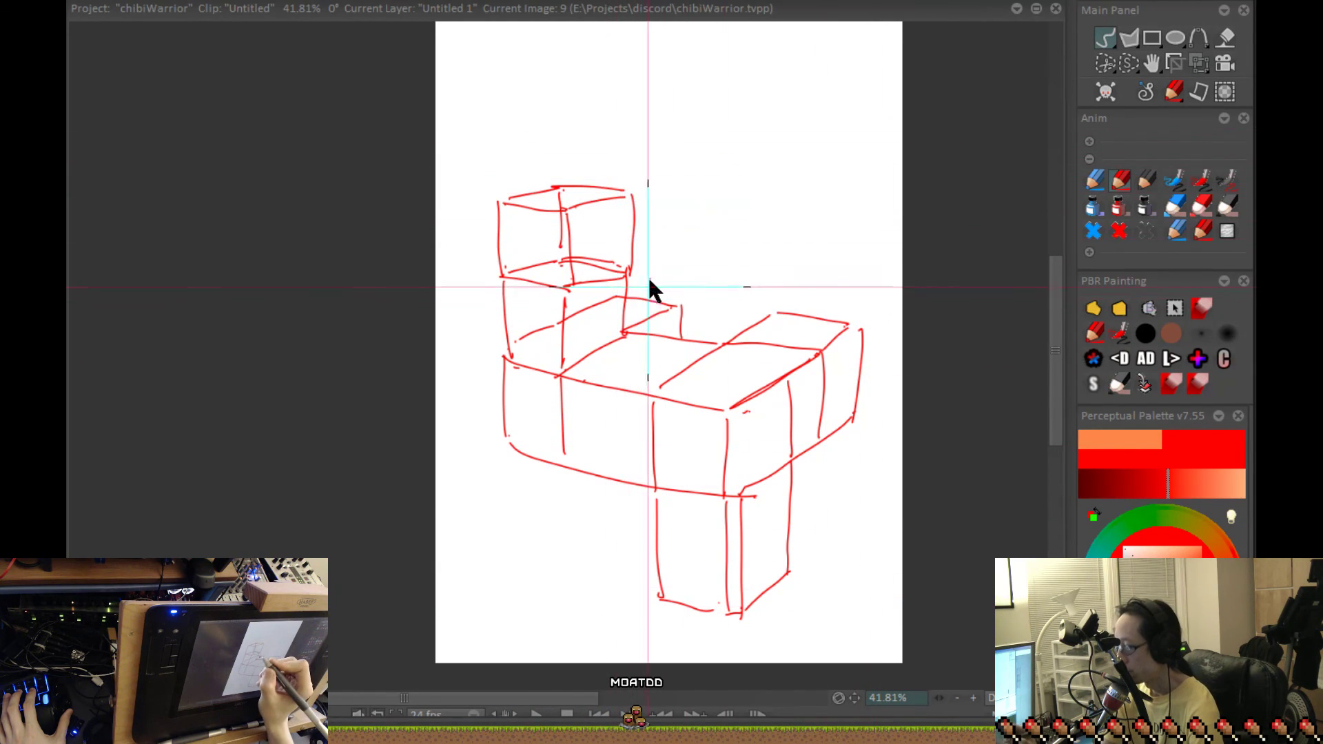
# - Extend the uppermost box to the right with an adjoining box overhanging the notch, including its top face and vertical edges
pyautogui.moveTo(557, 289); pyautogui.dragTo(645, 309)
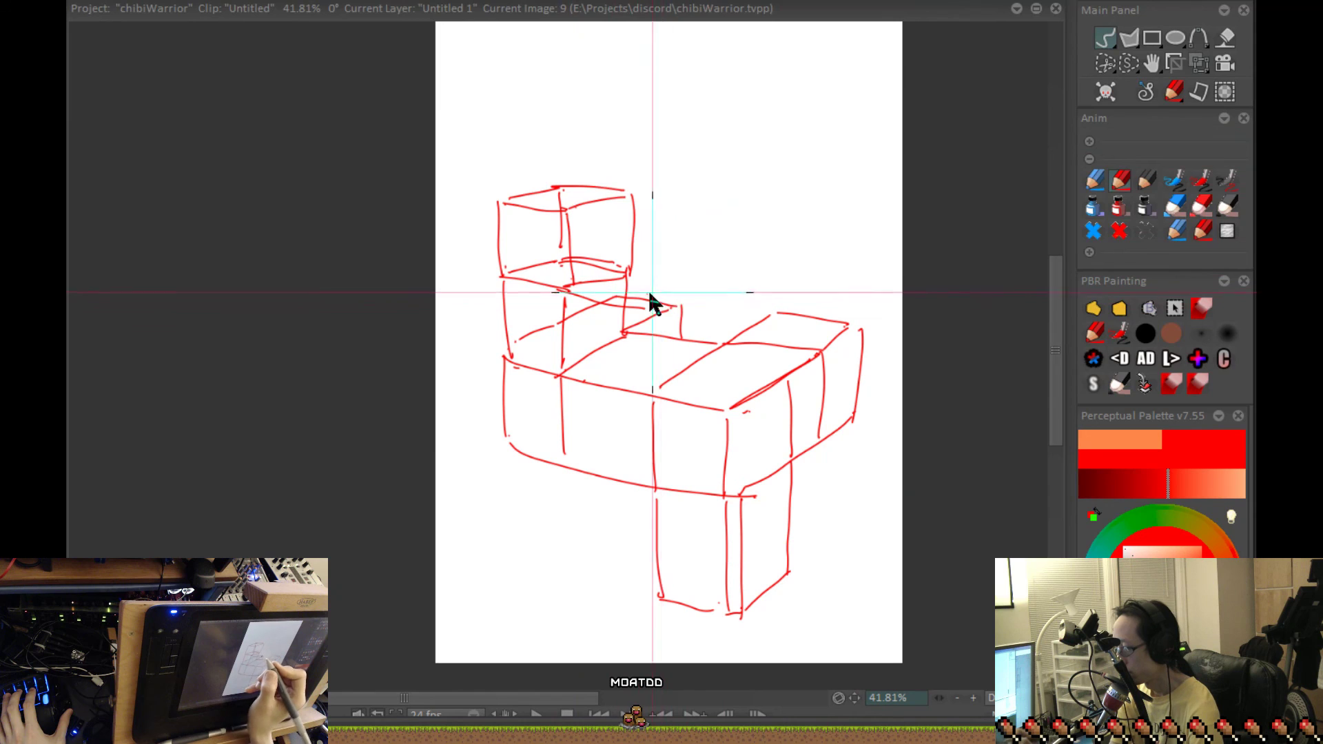
pyautogui.moveTo(565, 215)
pyautogui.mouseDown()
pyautogui.moveTo(650, 221)
pyautogui.moveTo(646, 302)
pyautogui.moveTo(702, 280)
pyautogui.mouseUp()
pyautogui.moveTo(704, 202)
pyautogui.mouseDown()
pyautogui.moveTo(705, 279)
pyautogui.moveTo(650, 224)
pyautogui.moveTo(704, 199)
pyautogui.mouseUp()
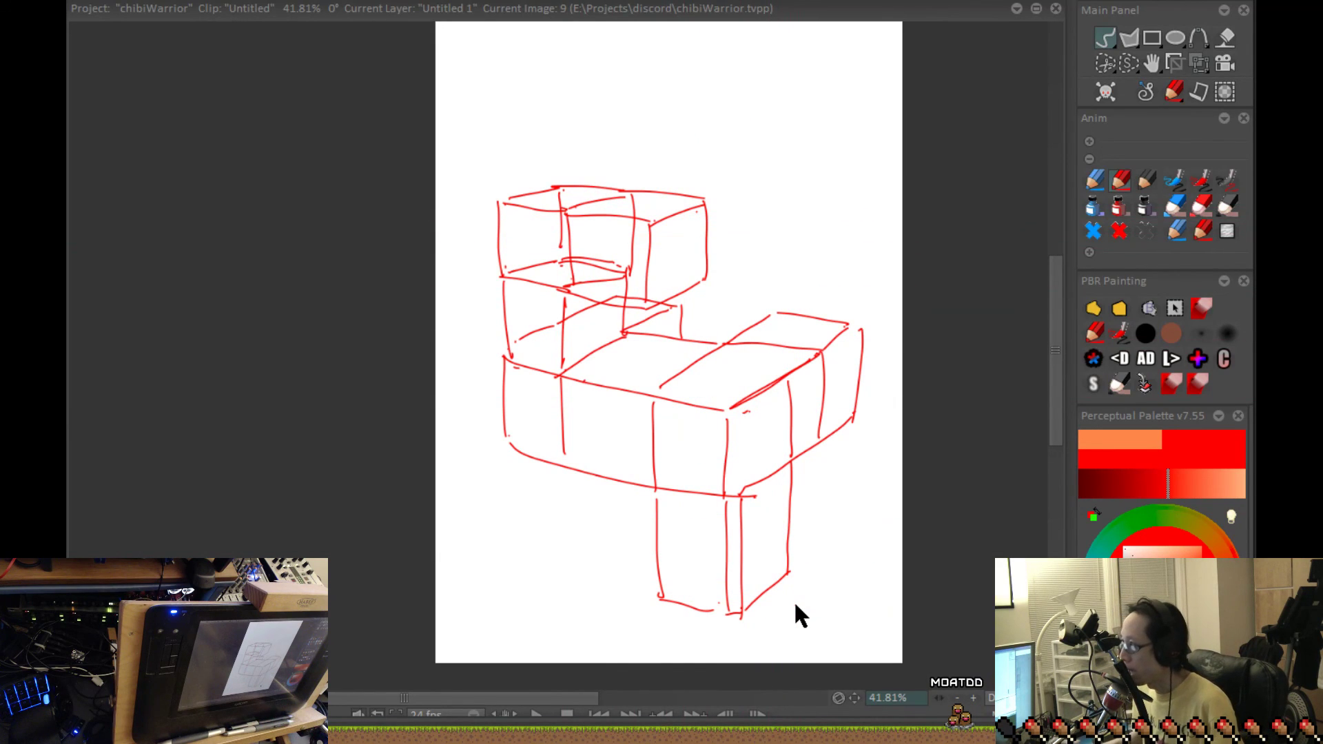
# - Switch to OBS
pyautogui.hotkey('alt', 'Tab')
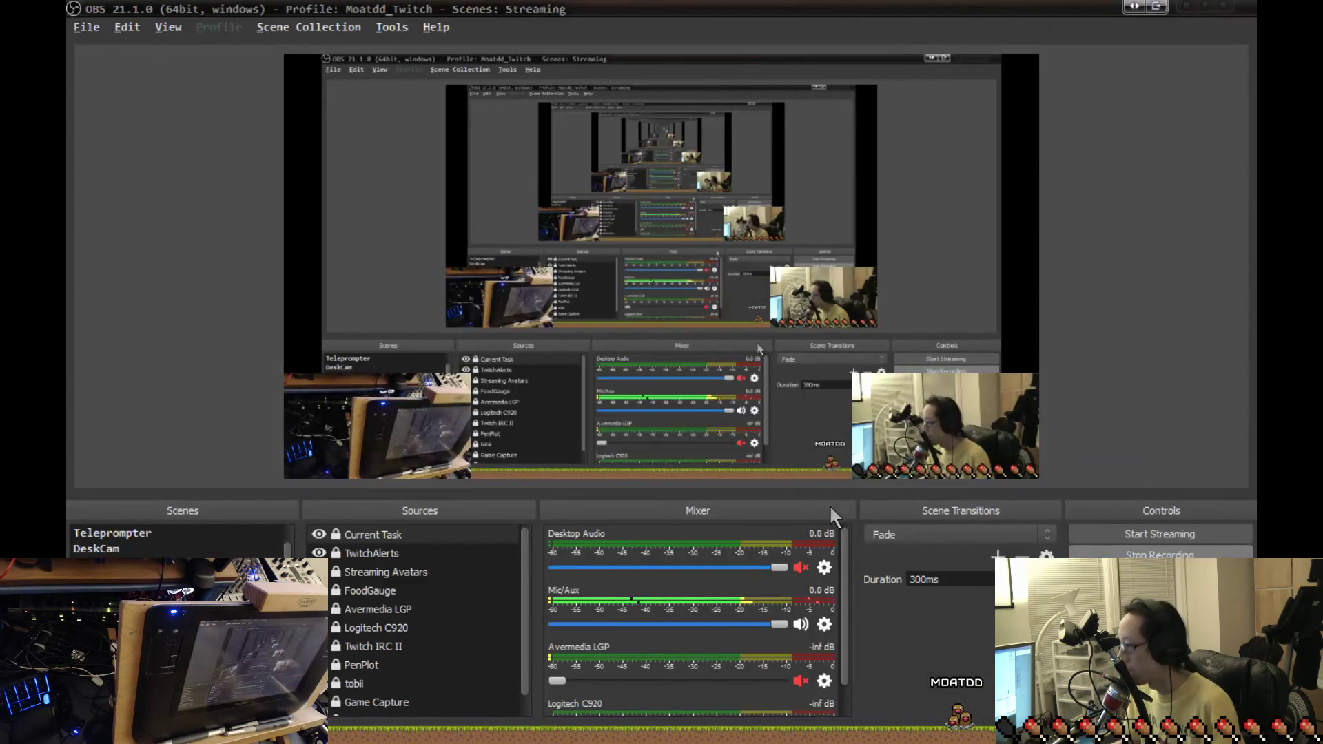